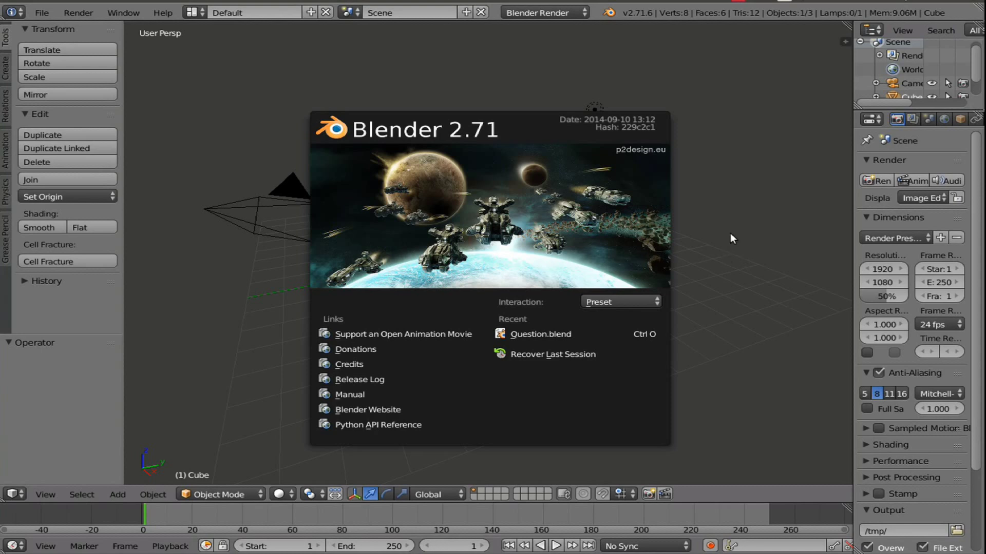
# Dismiss the splash screen and switch the 3D viewport to the Movie Clip Editor
pyautogui.click(731, 235)
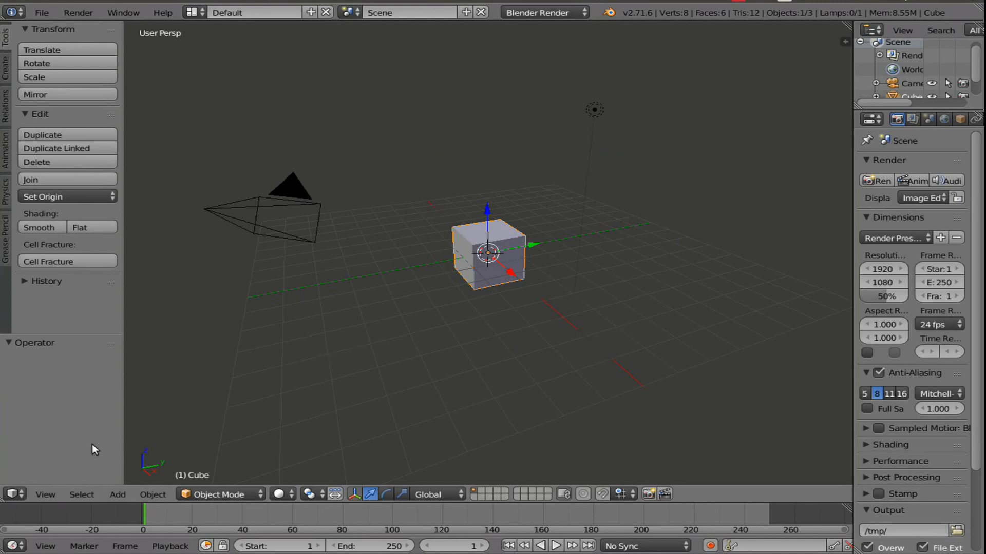
pyautogui.click(15, 494)
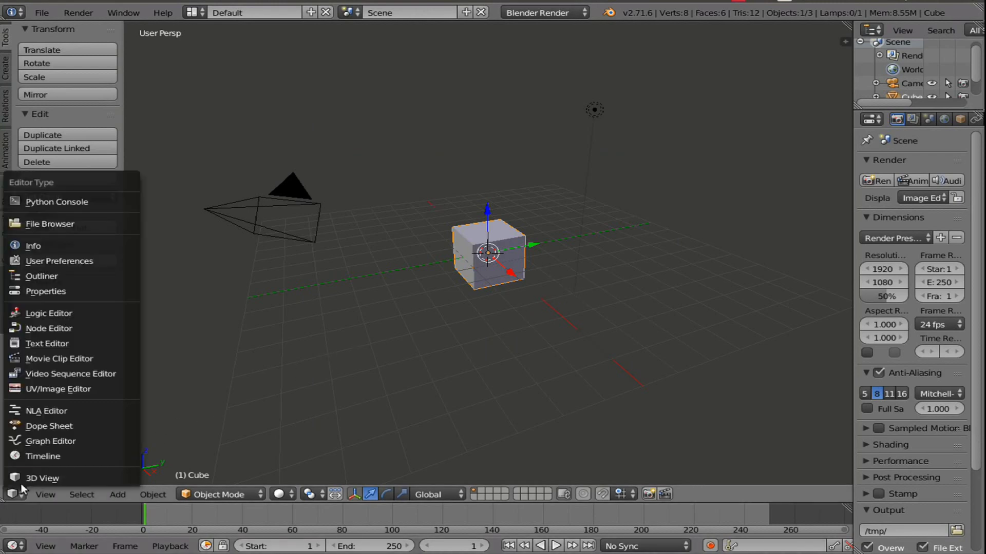
pyautogui.click(63, 358)
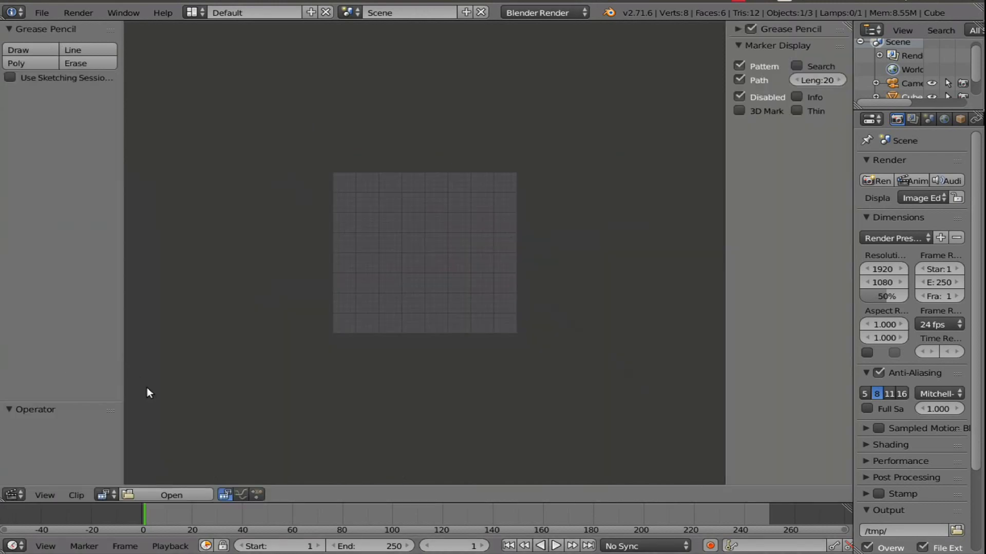
# Load LevitateStarterFootage.mp4 from the Downloads folder as the movie clip
pyautogui.click(179, 494)
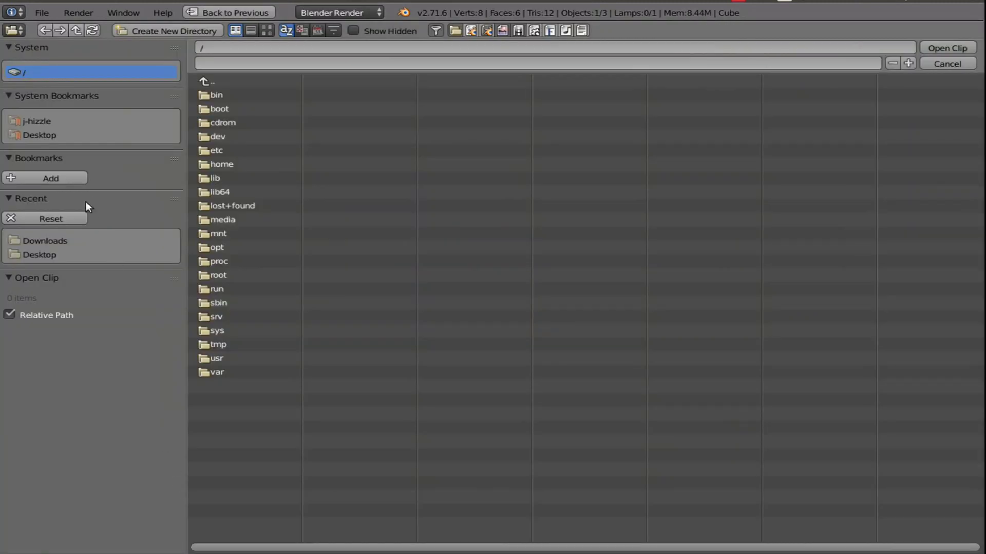
pyautogui.click(51, 242)
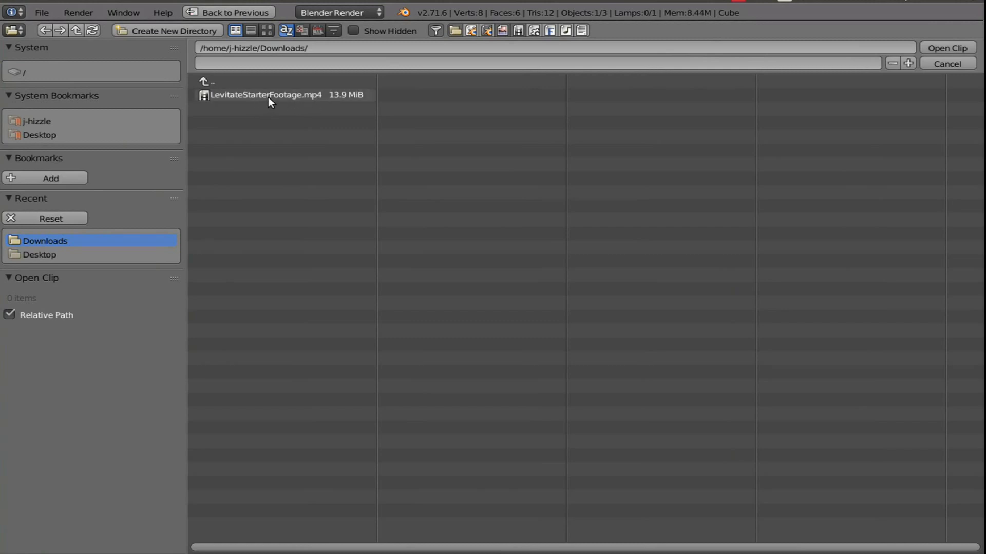
pyautogui.click(294, 94)
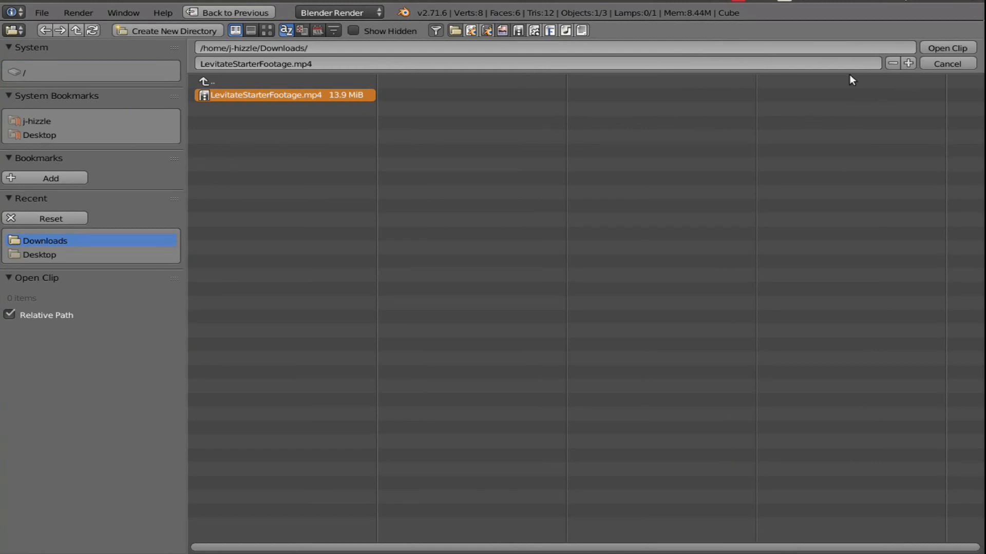
pyautogui.click(940, 48)
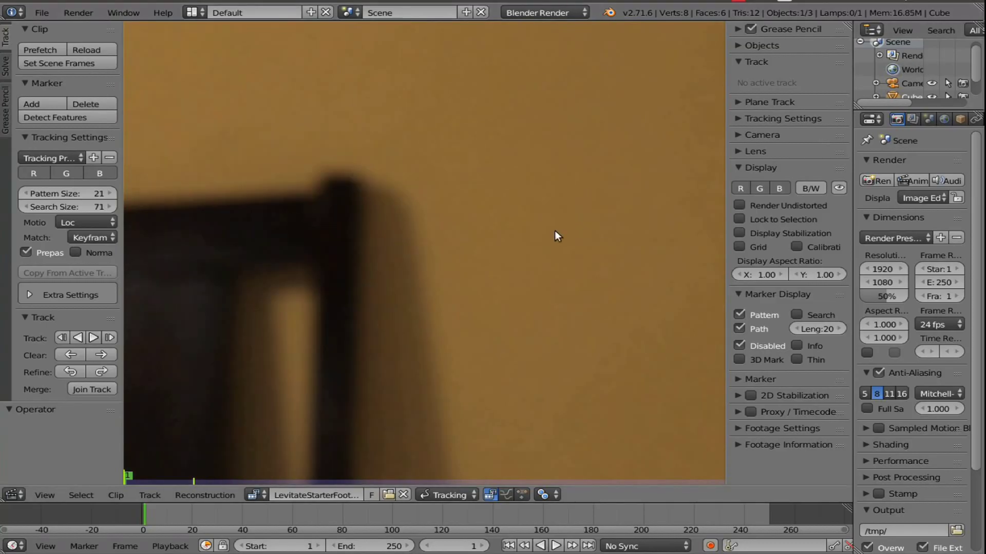
pyautogui.scroll(-4, 570, 239)
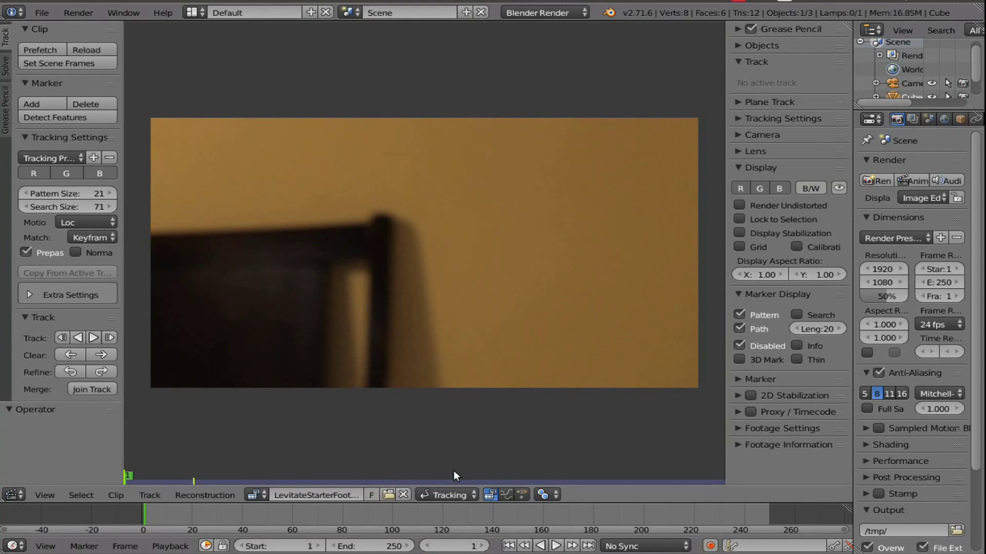
# Put the clip editor in Mask mode and create a new mask named Cut Out
pyautogui.click(456, 495)
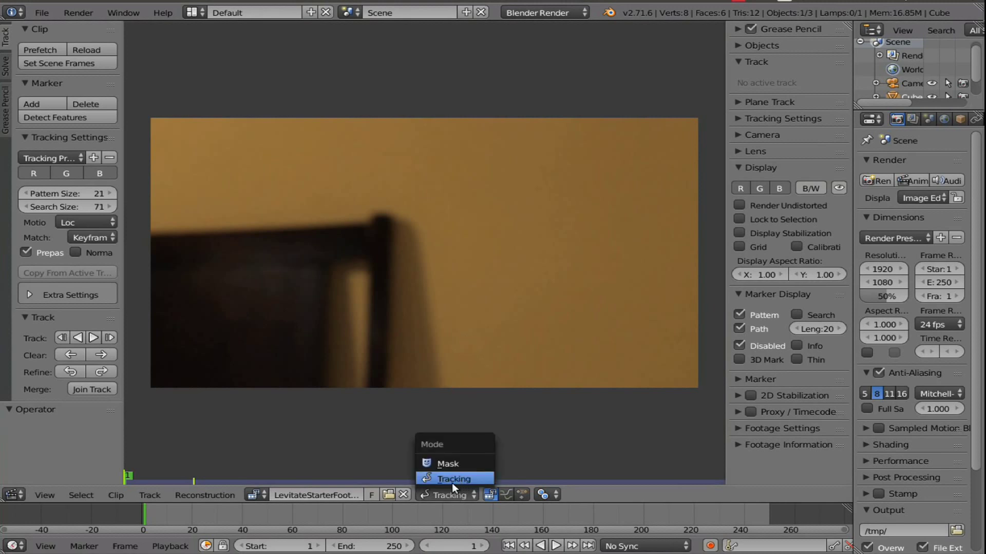
pyautogui.click(447, 462)
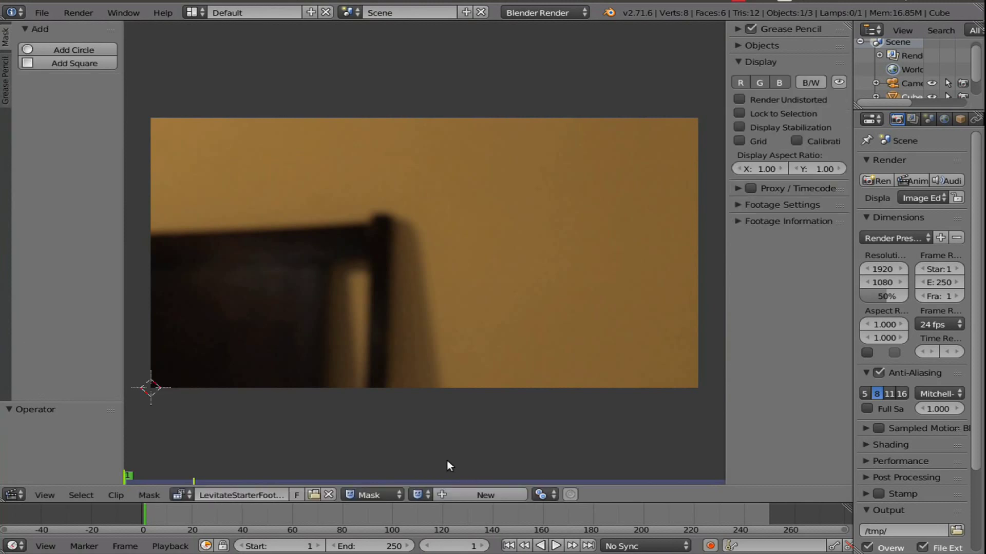
pyautogui.click(458, 495)
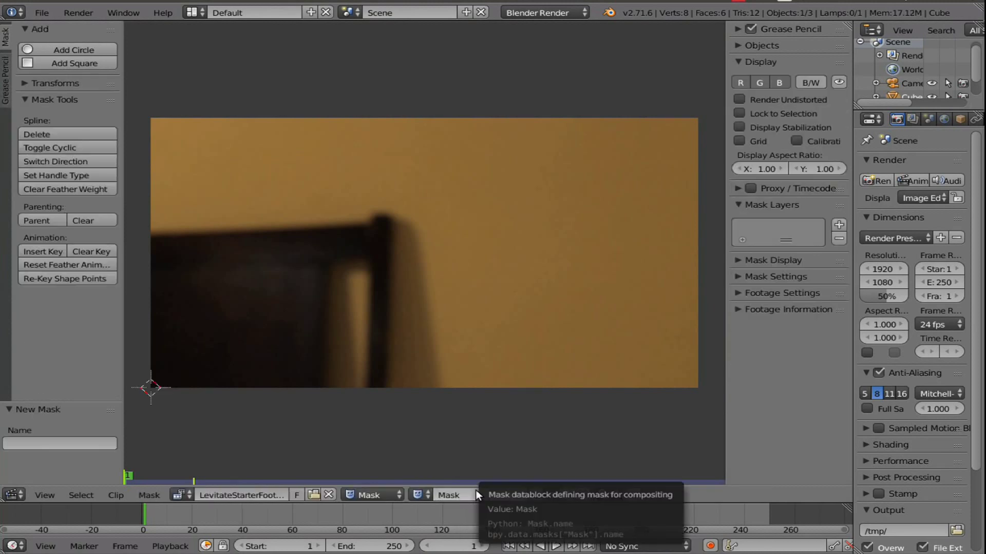
pyautogui.click(475, 490)
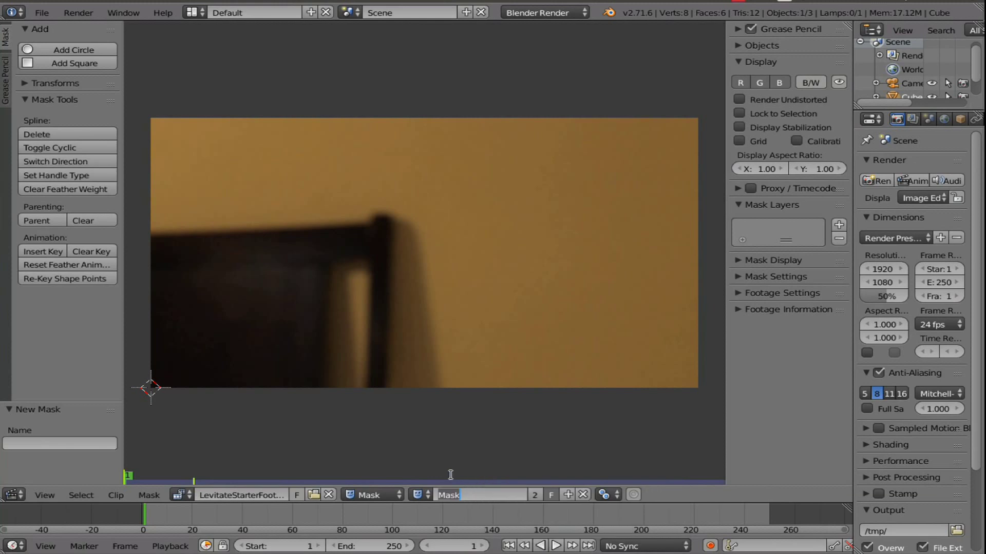
pyautogui.write('Cut Out')
pyautogui.press('Return')
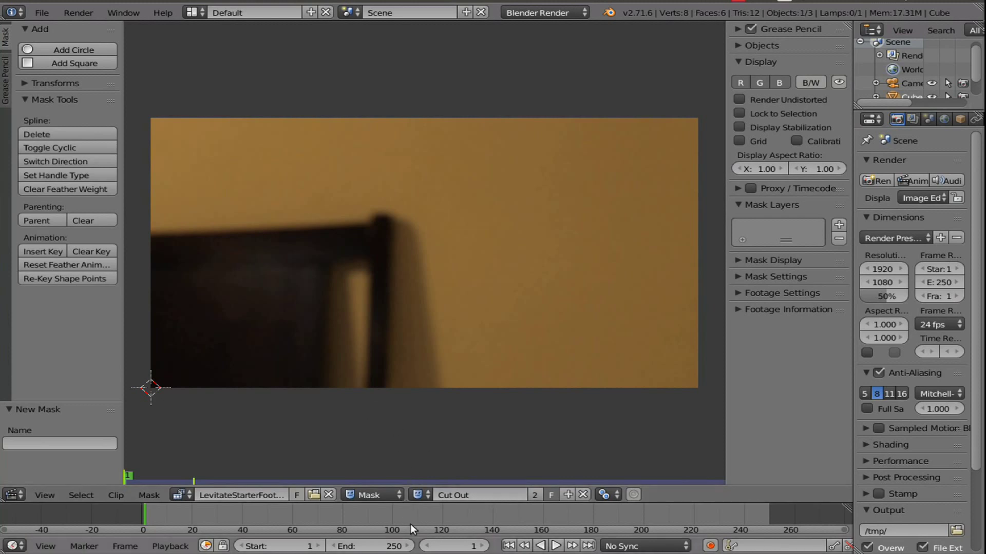
# Go to frame 148 of the footage, where the phone is beside the open hand
pyautogui.moveTo(397, 511); pyautogui.dragTo(505, 513)
pyautogui.scroll(4, 440, 433)
pyautogui.moveTo(440, 433); pyautogui.dragTo(483, 358, button='middle')
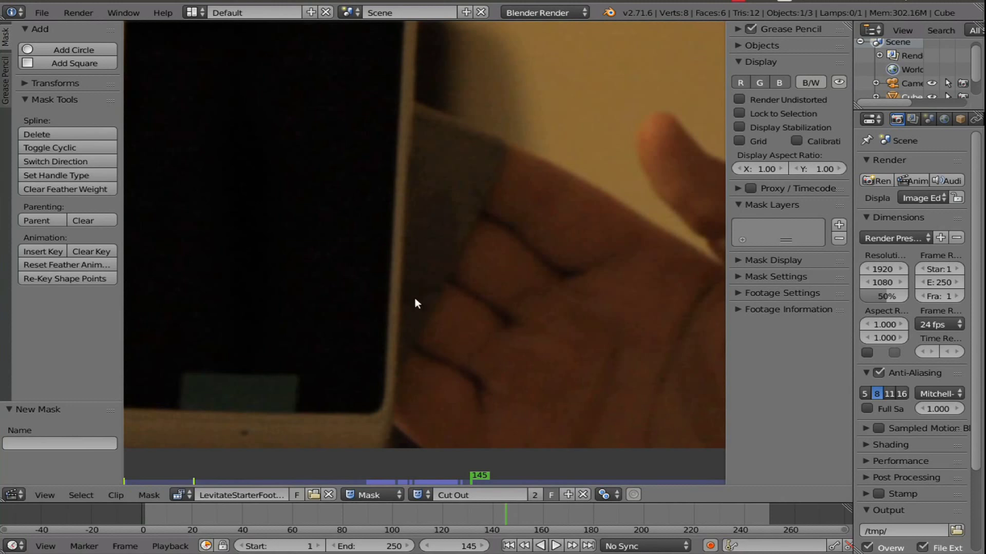
pyautogui.scroll(-2, 430, 343)
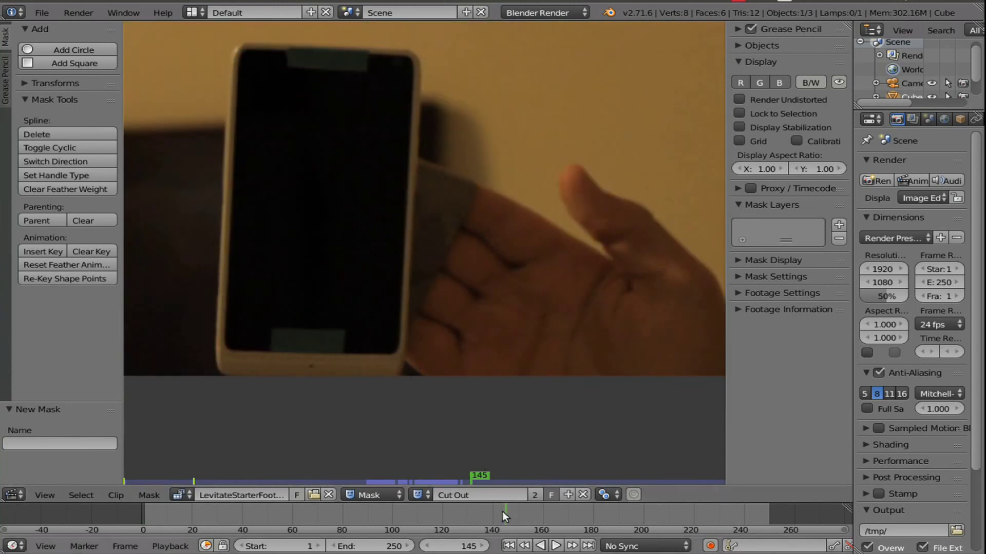
pyautogui.moveTo(505, 511)
pyautogui.mouseDown()
pyautogui.moveTo(476, 509)
pyautogui.moveTo(512, 510)
pyautogui.mouseUp()
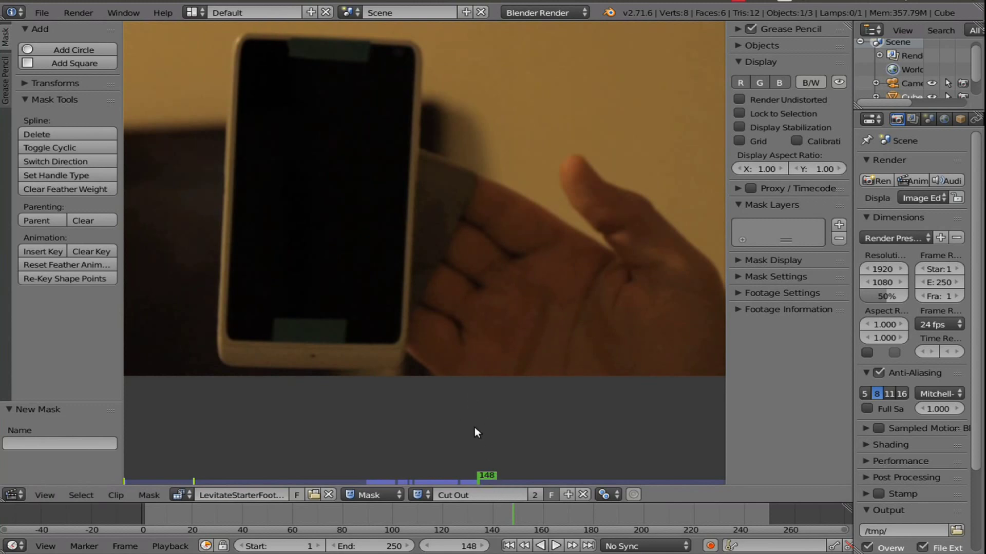
pyautogui.scroll(-1, 464, 395)
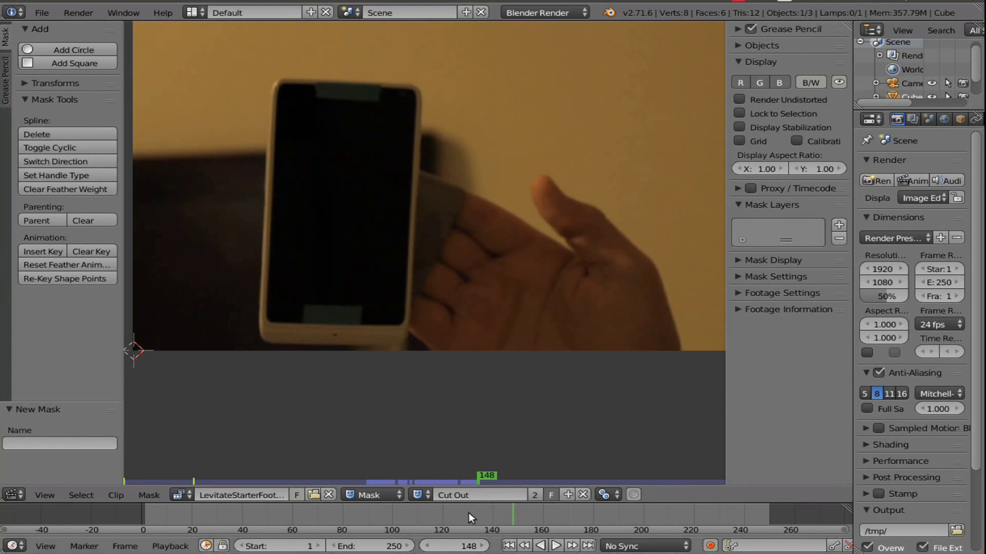
# Set the start frame of the scene to 100
pyautogui.click(277, 545)
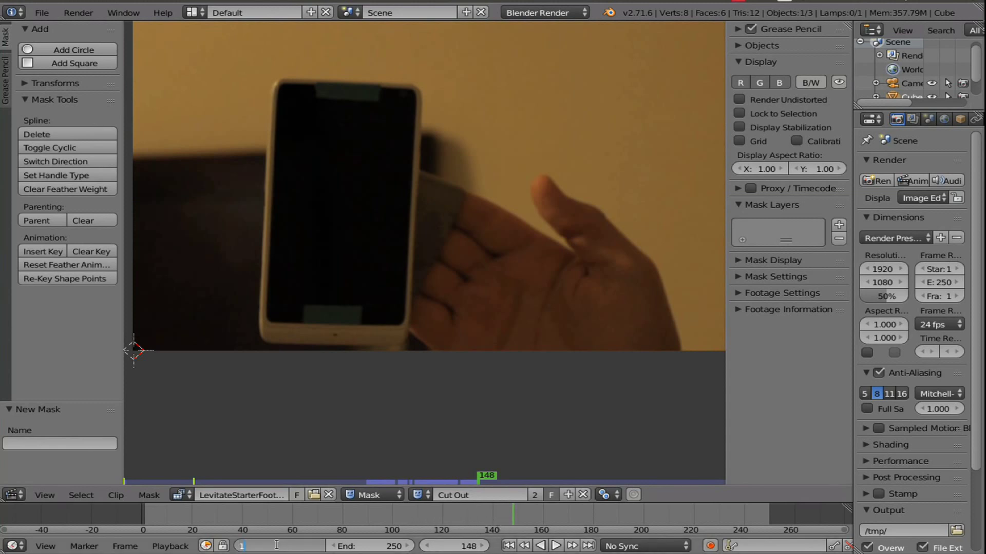
pyautogui.write('100')
pyautogui.press('Return')
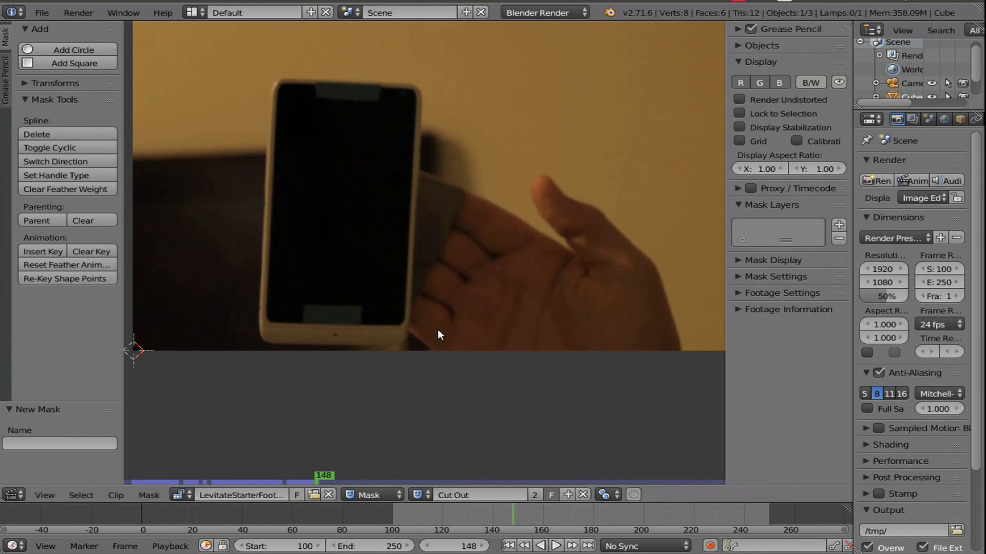
# Hide the tool shelf and the properties region of the clip editor to enlarge the footage
pyautogui.scroll(1, 456, 309)
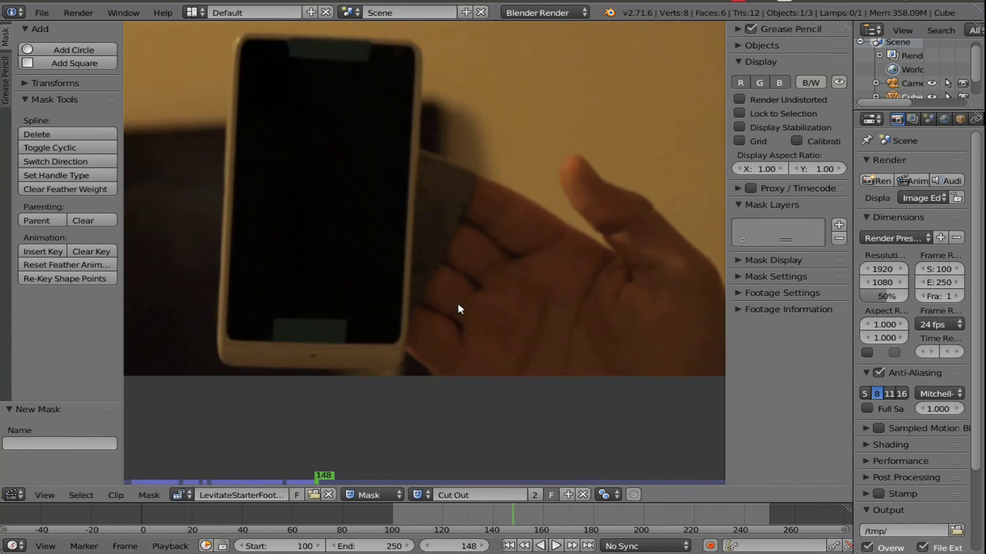
pyautogui.press('t')
pyautogui.press('n')
# Place mask points up the phone's edge facing the hand, from its lower corner to just above the fingers
pyautogui.moveTo(472, 281); pyautogui.dragTo(496, 337, button='middle')
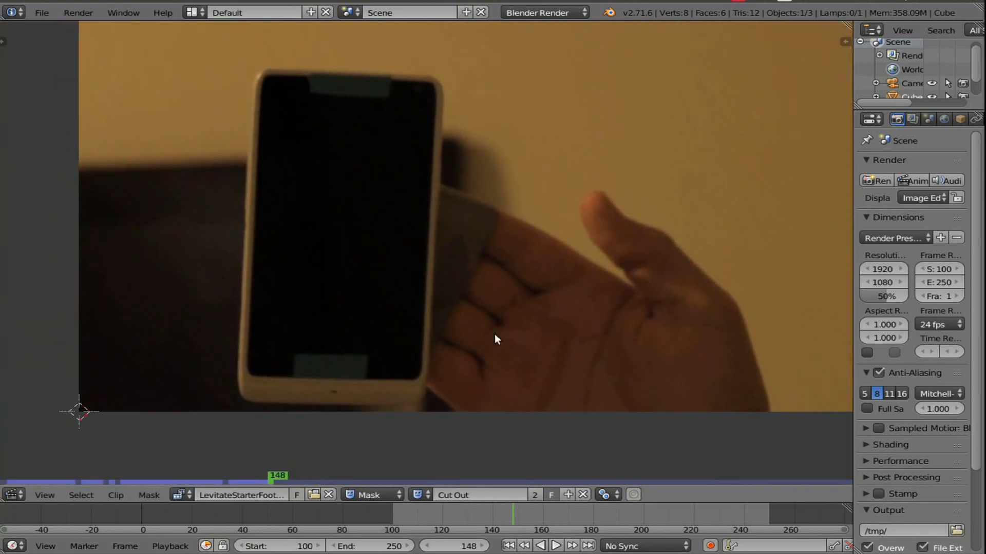
pyautogui.scroll(3, 459, 328)
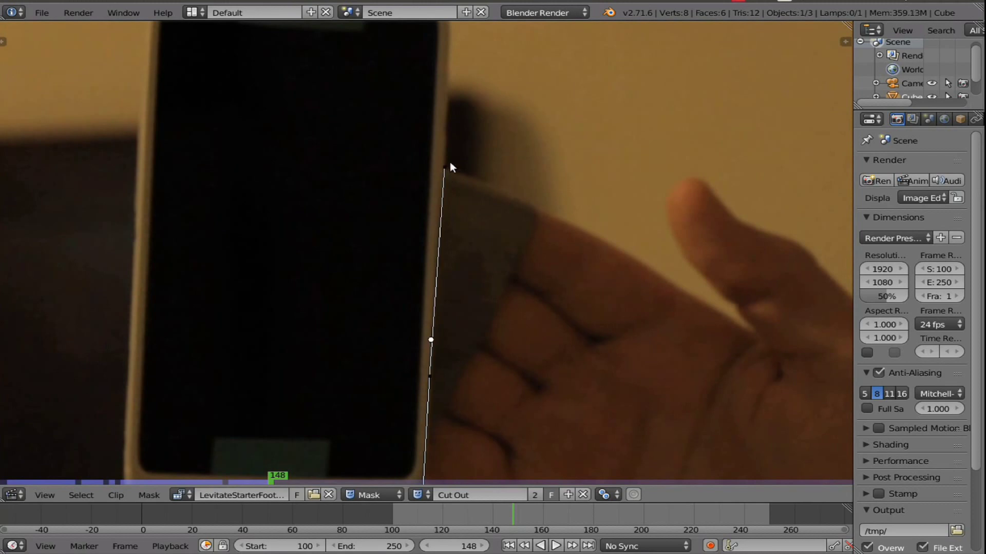
pyautogui.scroll(3, 452, 164)
pyautogui.moveTo(449, 122); pyautogui.dragTo(446, 137)
pyautogui.scroll(-2, 498, 127)
pyautogui.moveTo(501, 150); pyautogui.dragTo(487, 205, button='middle')
pyautogui.scroll(-2, 455, 257)
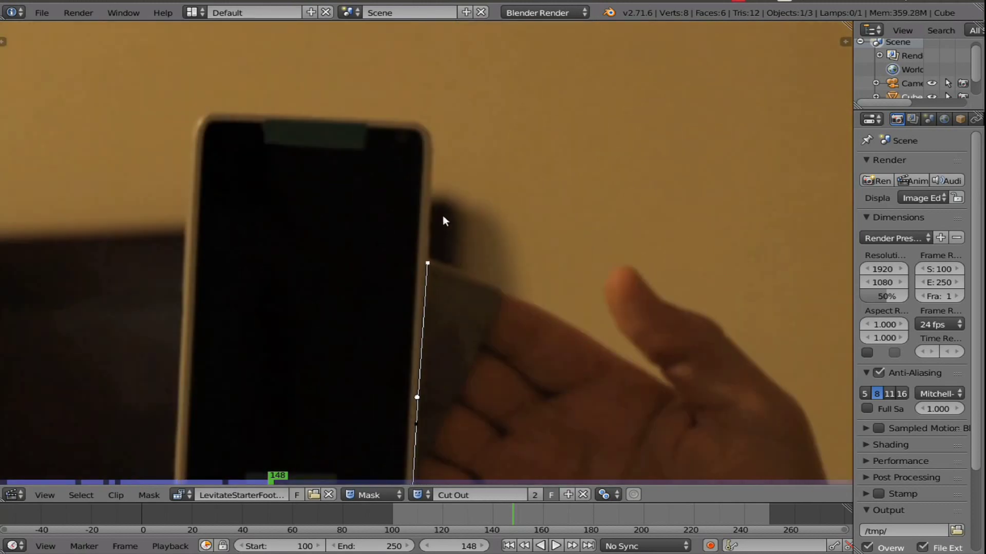
pyautogui.keyDown('ctrl'); pyautogui.moveTo(432, 206); pyautogui.dragTo(471, 178); pyautogui.keyUp('ctrl')
pyautogui.scroll(-2, 452, 226)
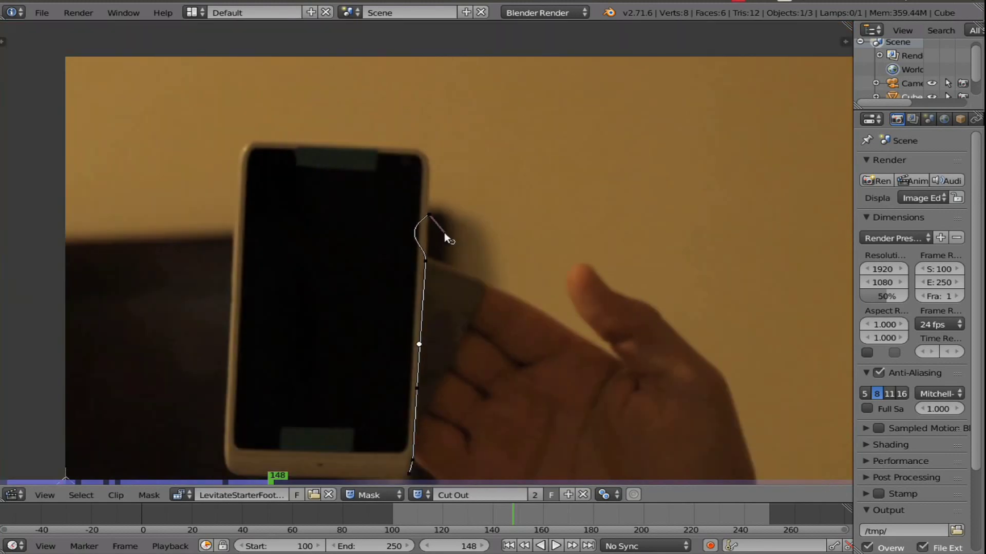
# Set the handle type of all mask points to Vector so the outline is straight
pyautogui.press('a')
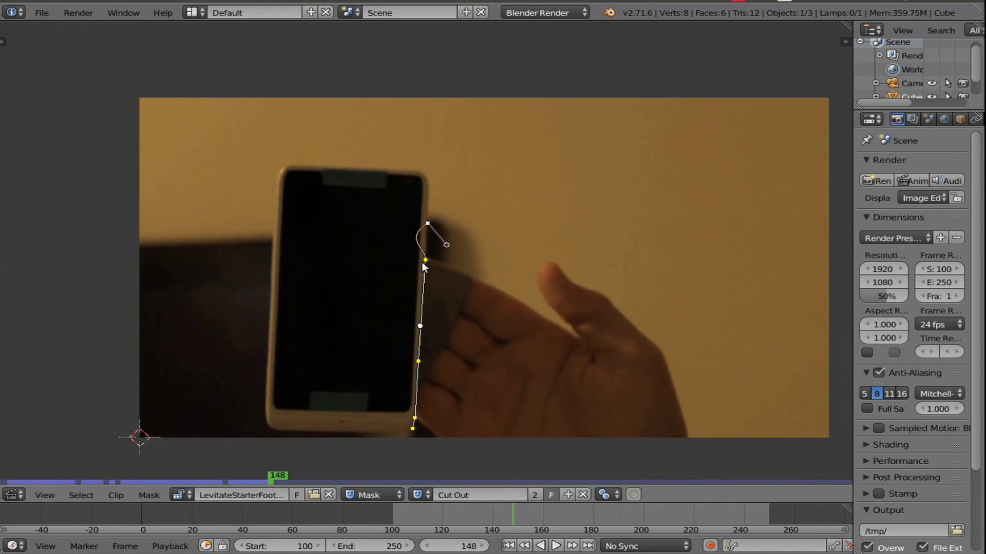
pyautogui.press('v')
pyautogui.press('v')
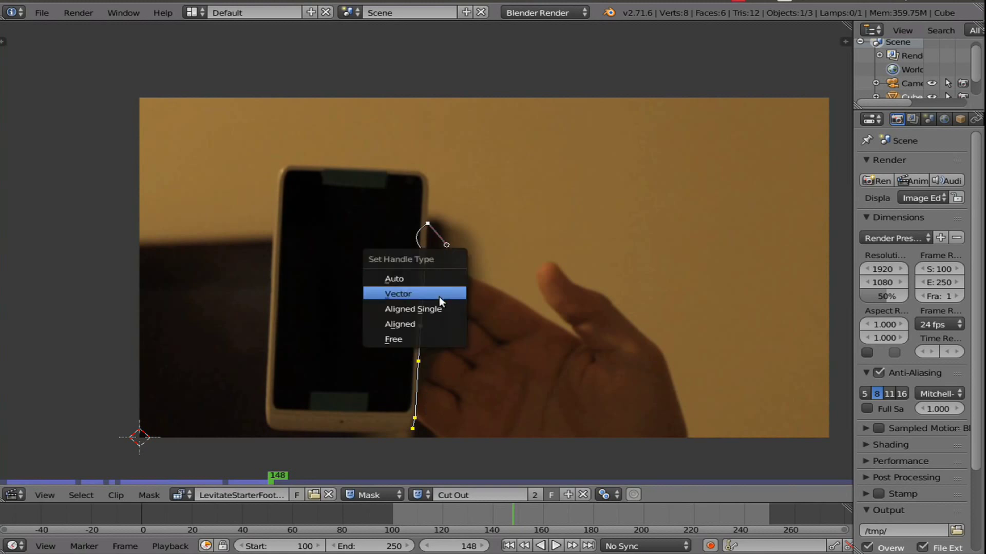
pyautogui.click(440, 296)
# Extend the mask above the hand to just outside the footage's right edge, and add two intermediate points on that segment
pyautogui.scroll(2, 427, 220)
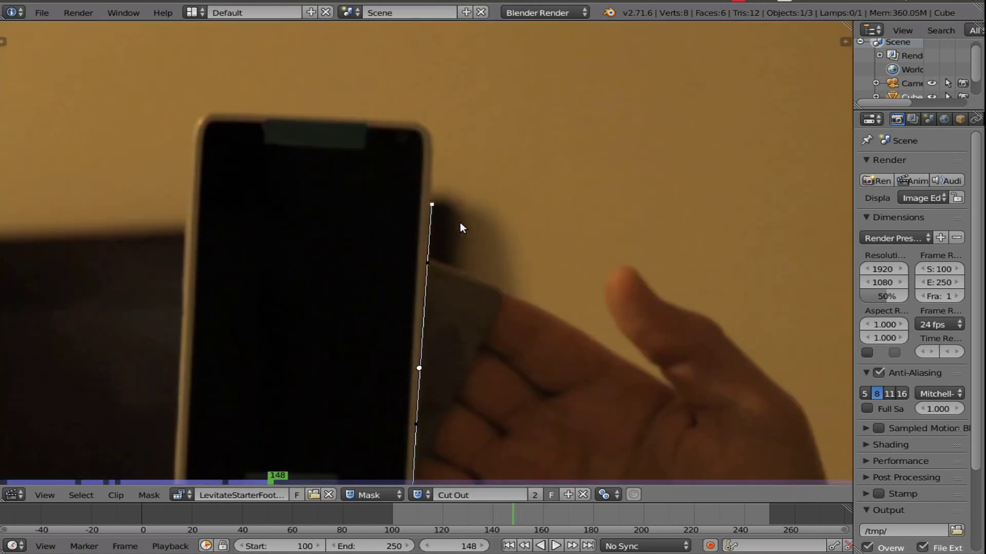
pyautogui.scroll(-3, 553, 204)
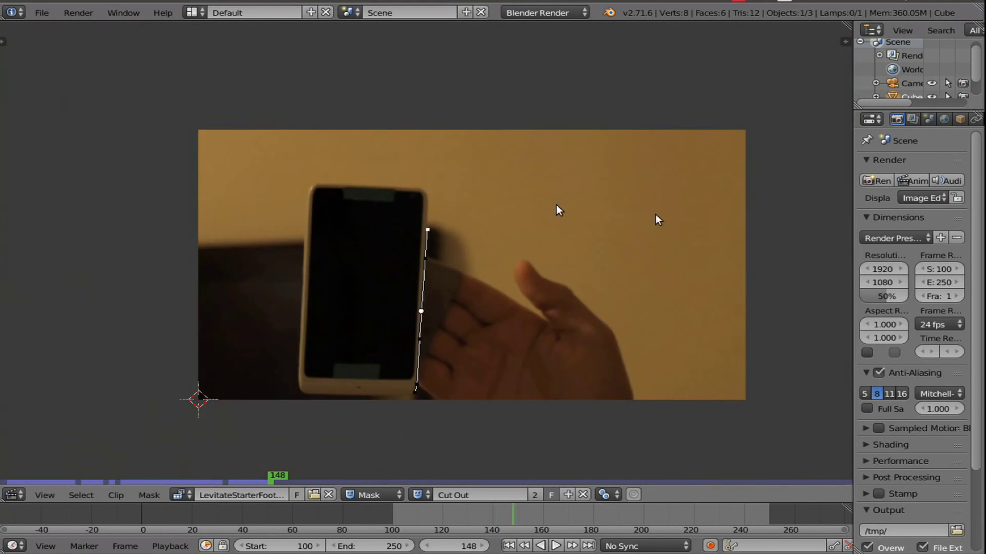
pyautogui.keyDown('ctrl'); pyautogui.click(753, 228); pyautogui.keyUp('ctrl')
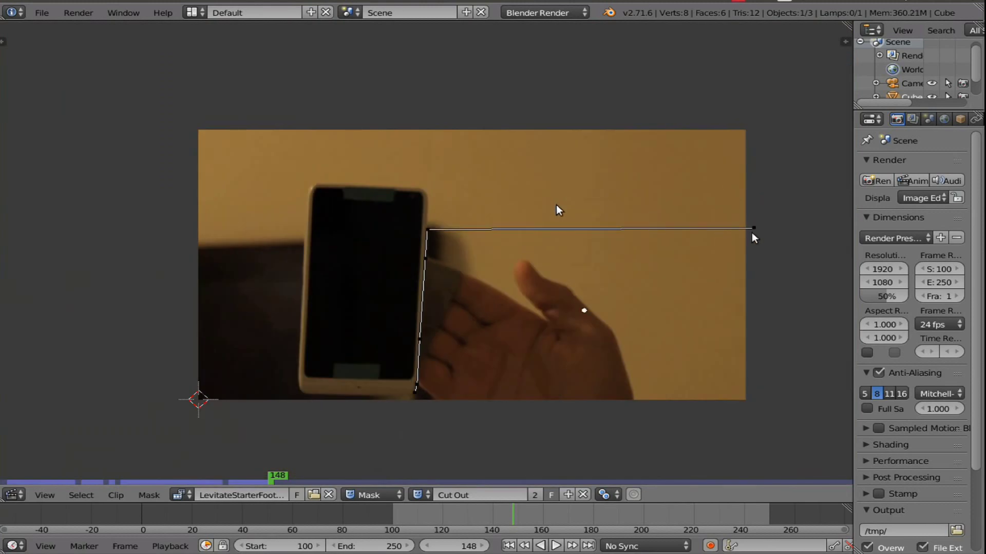
pyautogui.keyDown('ctrl'); pyautogui.click(590, 231); pyautogui.keyUp('ctrl')
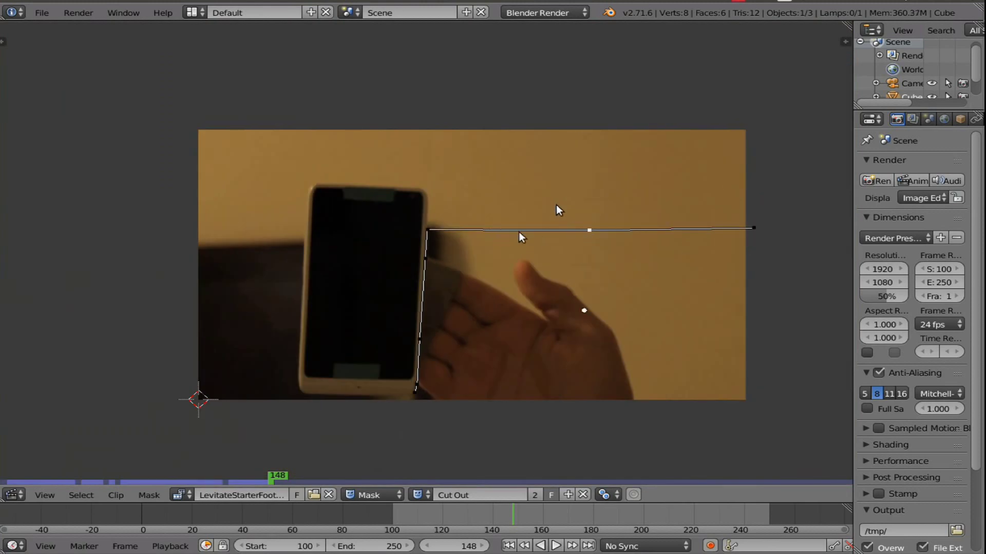
pyautogui.keyDown('ctrl'); pyautogui.click(496, 231); pyautogui.keyUp('ctrl')
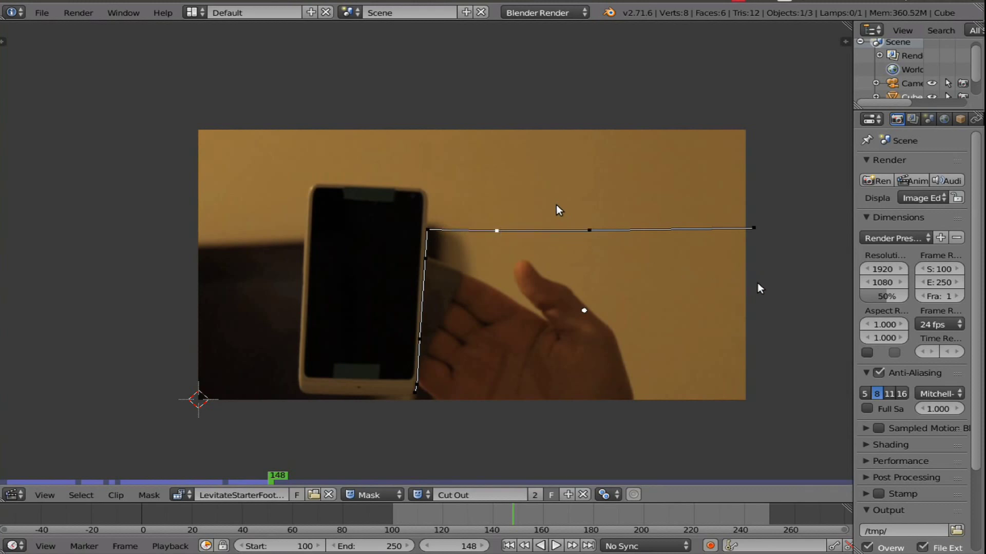
# Continue the mask from its outer upper corner down past the footage and back underneath it to below the phone
pyautogui.rightClick(755, 226)
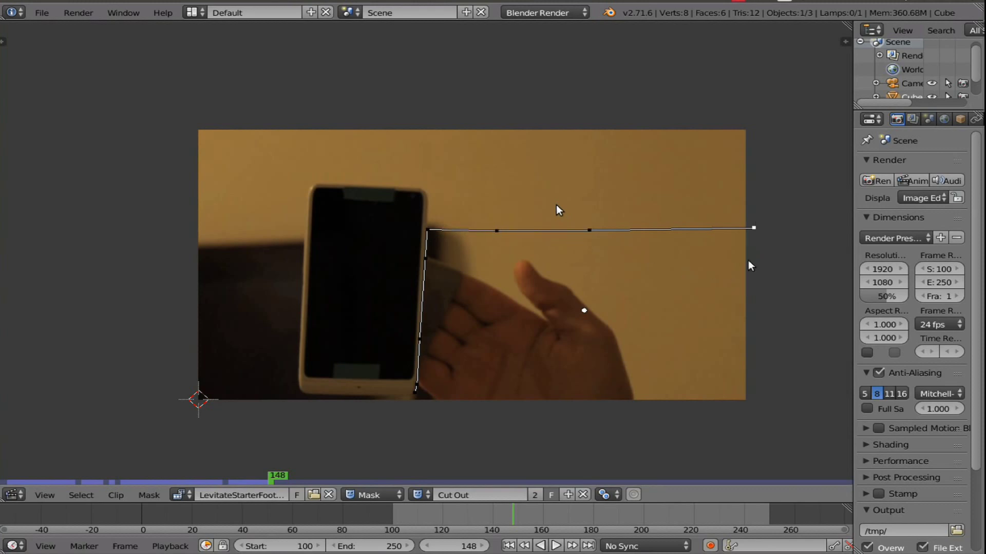
pyautogui.keyDown('ctrl'); pyautogui.click(761, 356); pyautogui.keyUp('ctrl')
pyautogui.keyDown('ctrl'); pyautogui.click(763, 439); pyautogui.keyUp('ctrl')
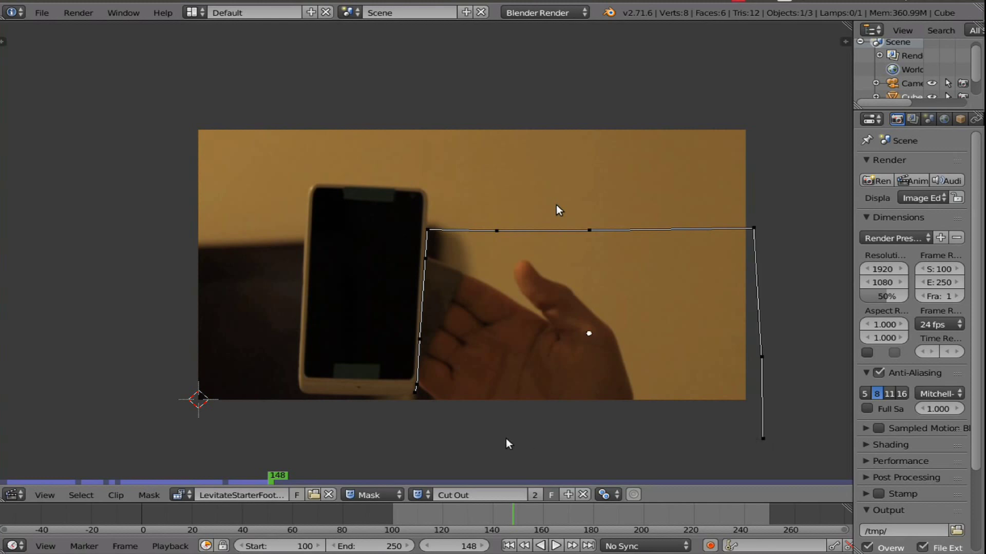
pyautogui.keyDown('ctrl'); pyautogui.click(409, 437); pyautogui.keyUp('ctrl')
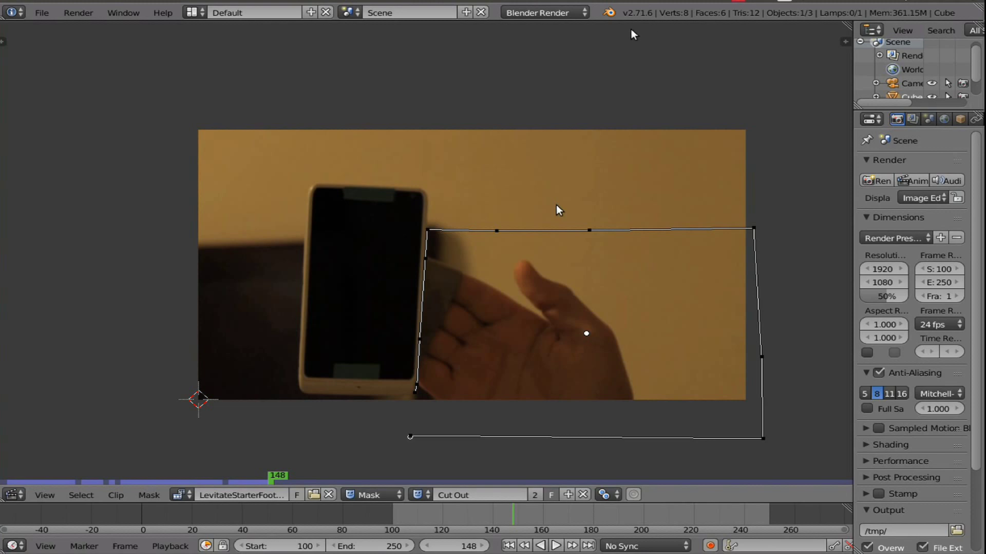
# Close the mask outline by joining its last point below the footage to the first point at the phone's lower corner
pyautogui.moveTo(586, 333)
pyautogui.mouseDown()
pyautogui.moveTo(594, 322)
pyautogui.moveTo(594, 330)
pyautogui.mouseUp()
pyautogui.hotkey('ctrl', 'z')
pyautogui.scroll(1, 413, 429)
pyautogui.moveTo(436, 385); pyautogui.dragTo(417, 250, button='middle')
pyautogui.scroll(-2, 474, 307)
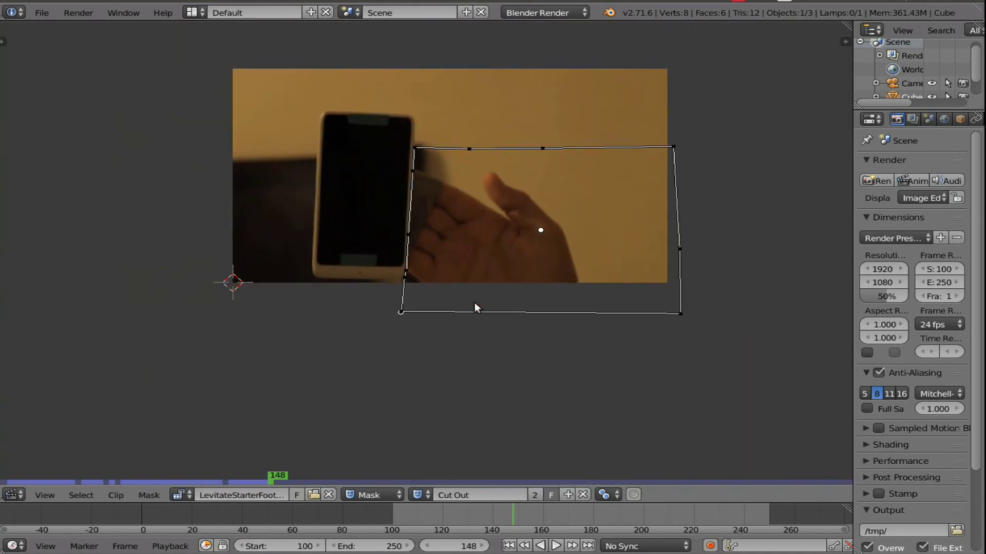
pyautogui.scroll(2, 383, 368)
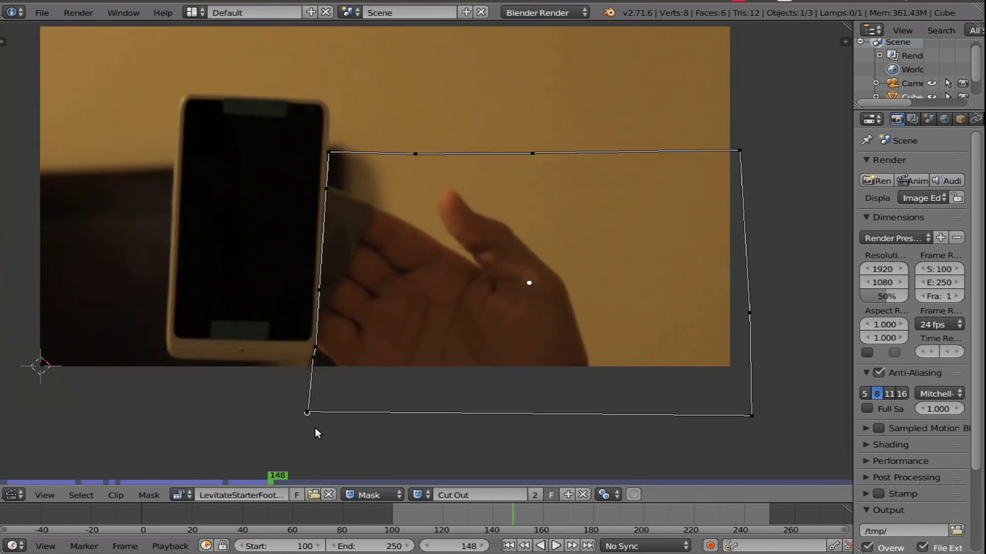
# Reset all mask points to Vector handles to straighten the lower corner, and keyframe the mask shape at frame 148
pyautogui.moveTo(300, 415); pyautogui.dragTo(340, 379)
pyautogui.scroll(-2, 437, 354)
pyautogui.press('a')
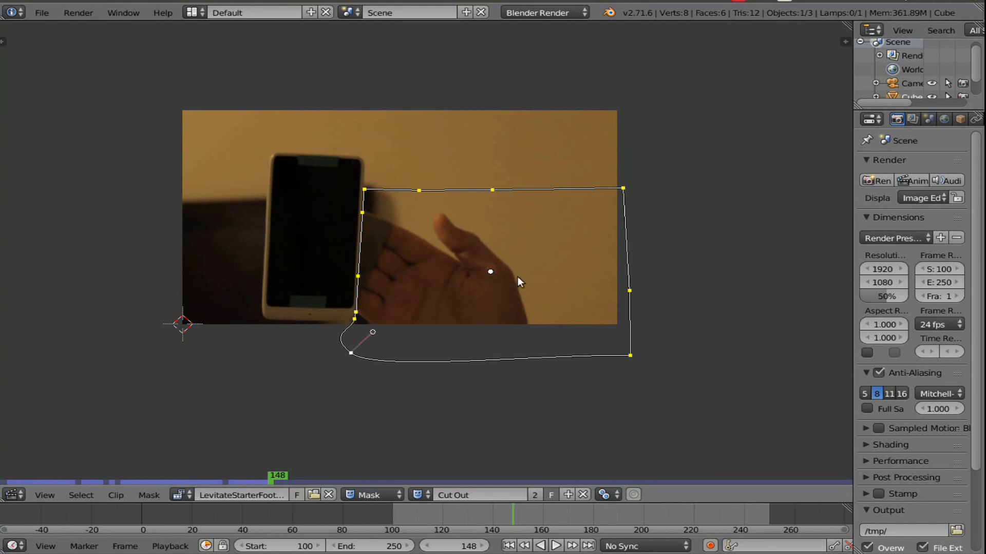
pyautogui.press('v')
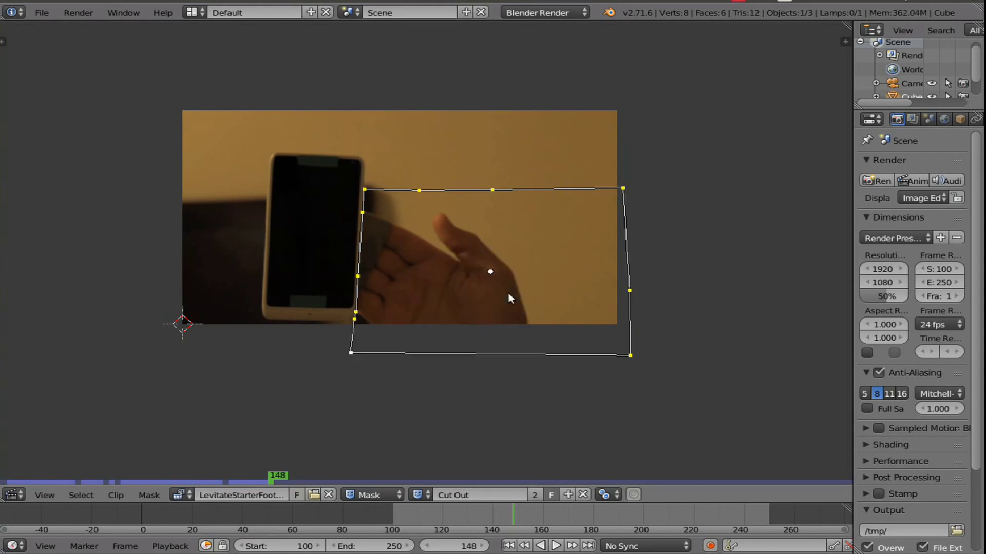
pyautogui.scroll(1, 500, 318)
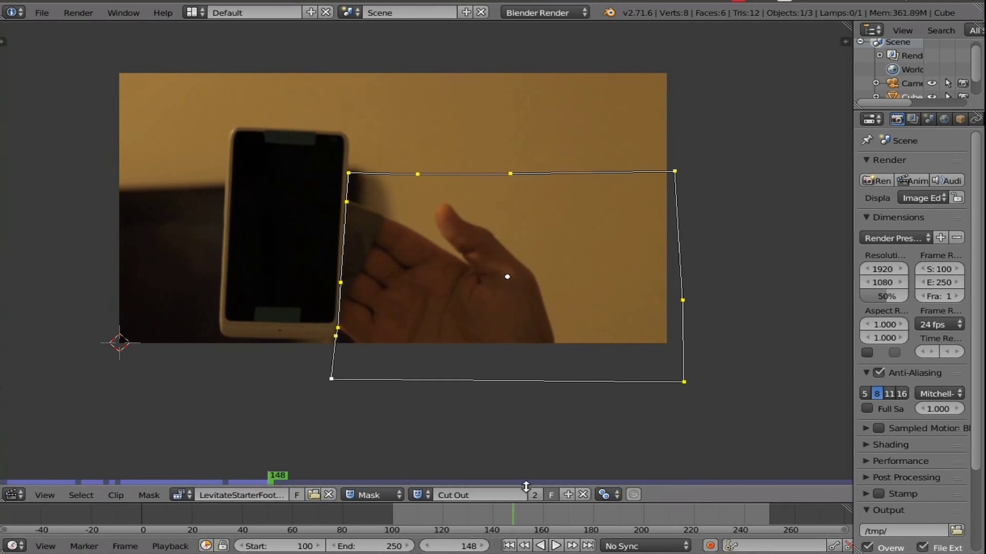
# Go to frame 140 and move the middle point of the mask's phone-side edge onto the border of the phone
pyautogui.click(492, 522)
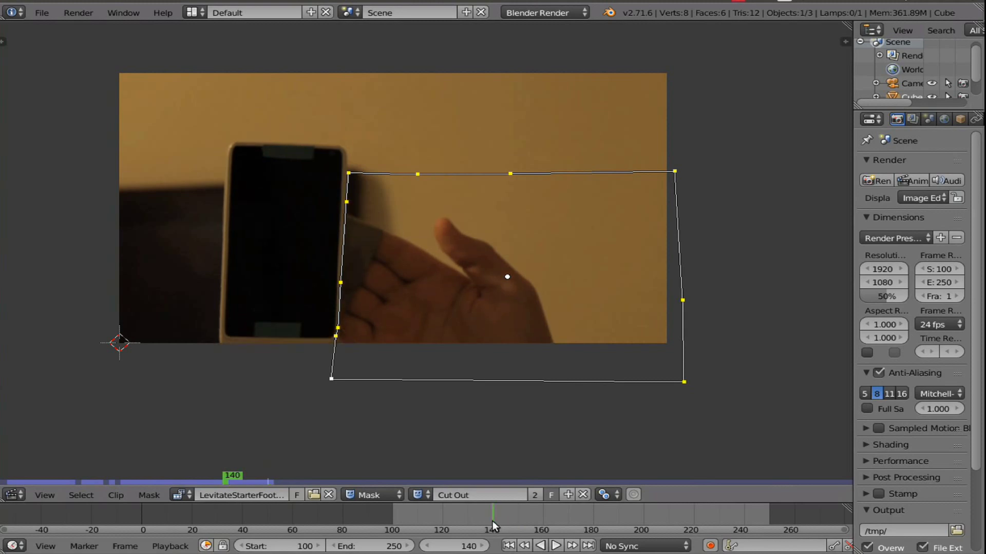
pyautogui.scroll(4, 529, 312)
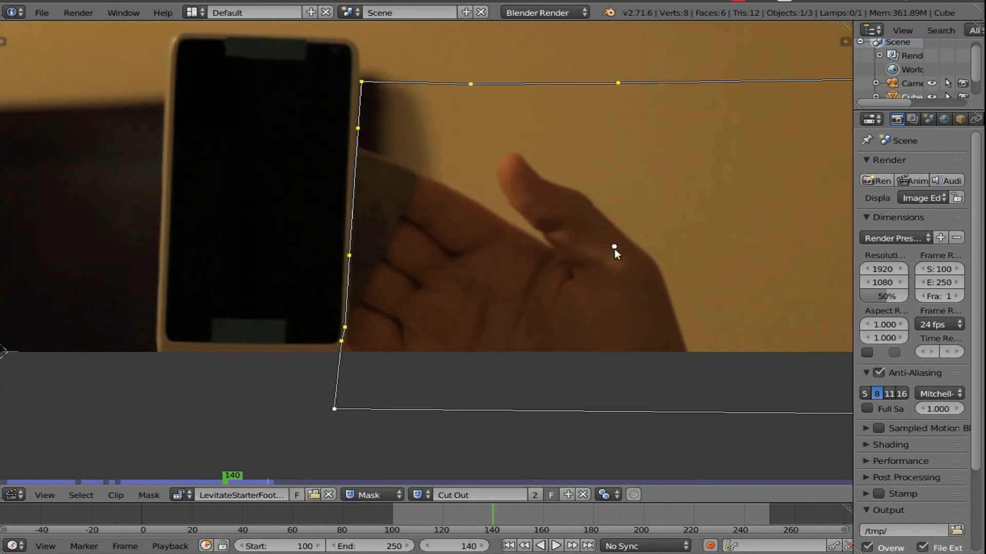
pyautogui.press('g')
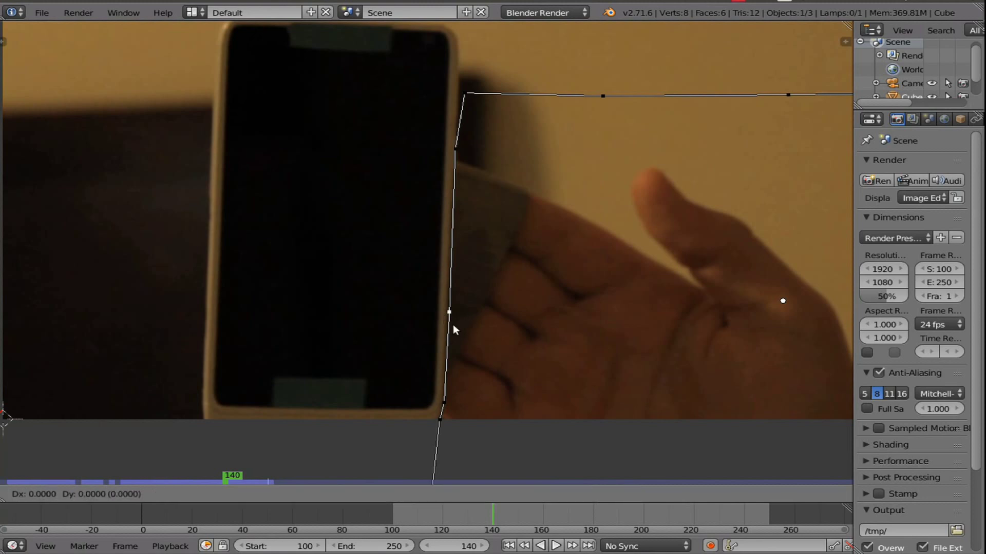
pyautogui.click(451, 325)
pyautogui.scroll(-1, 451, 325)
pyautogui.scroll(-2, 519, 249)
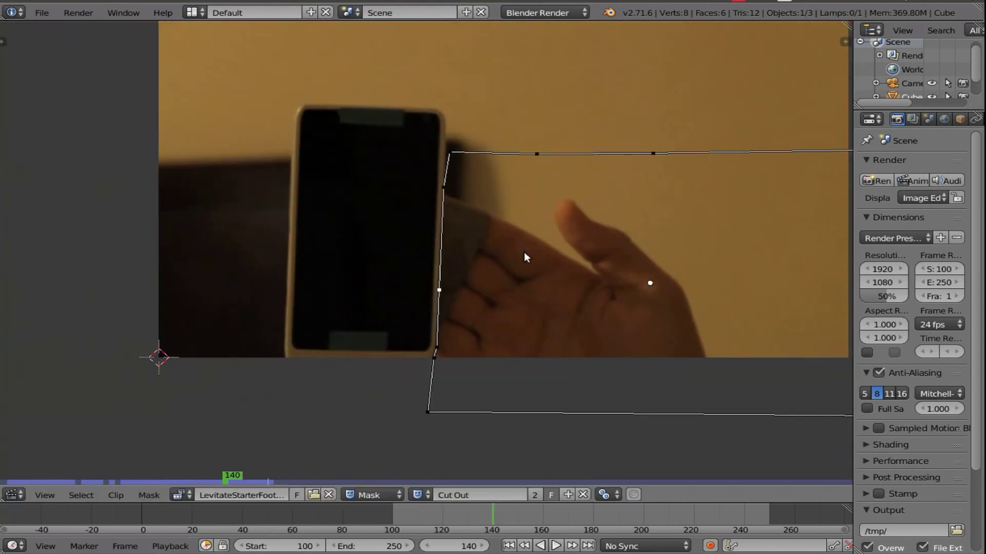
# Move the mask's upper phone-side corner against the phone's border and keyframe all mask points at frame 140
pyautogui.press('g')
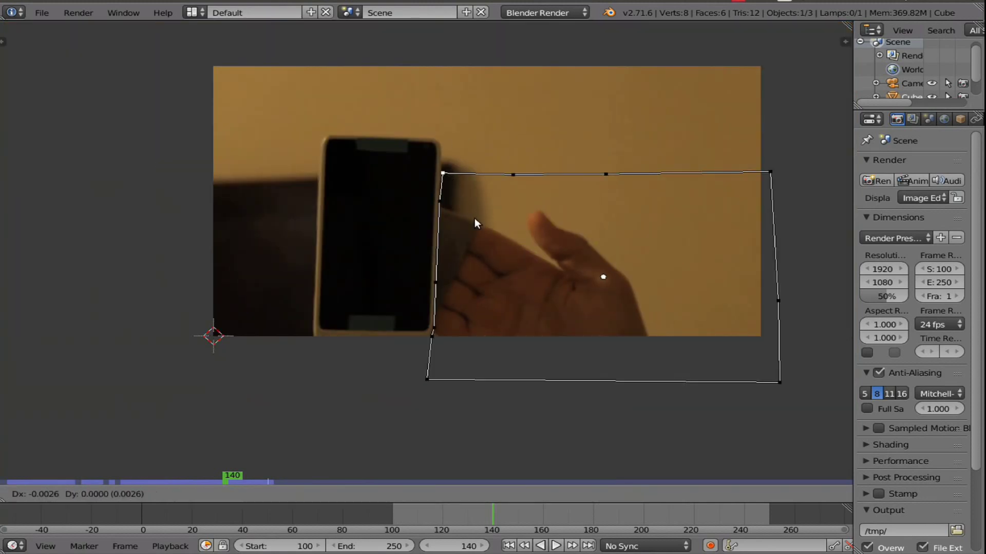
pyautogui.click(473, 217)
pyautogui.scroll(5, 444, 166)
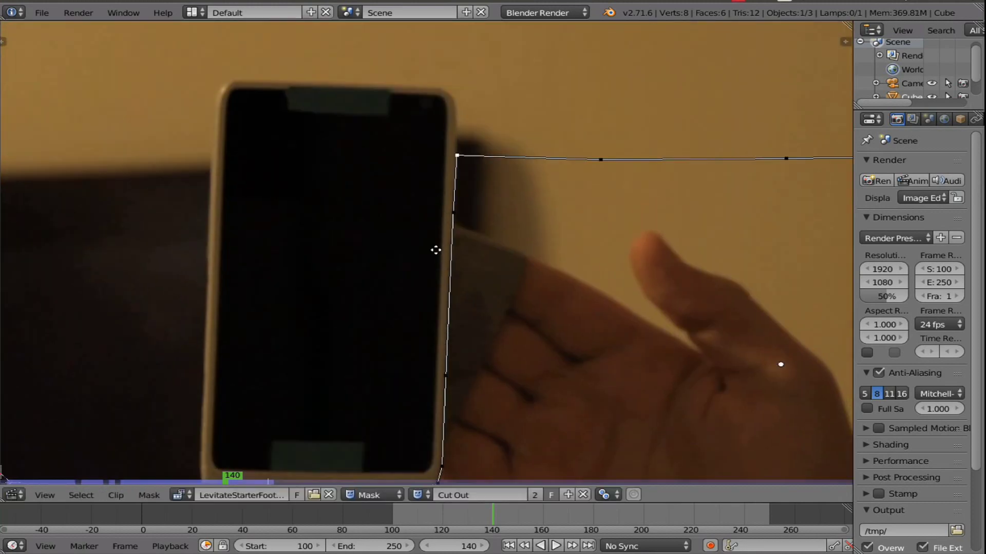
pyautogui.scroll(-4, 528, 257)
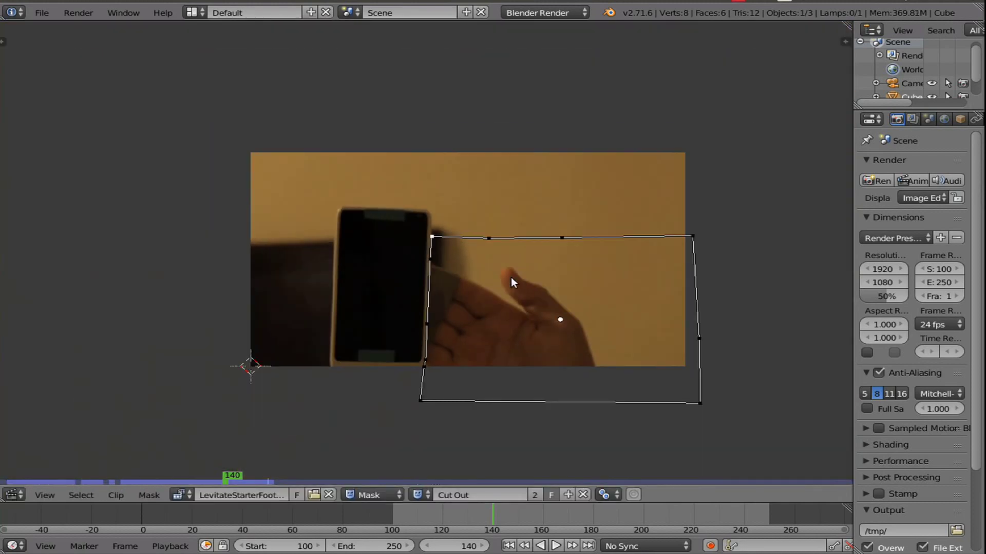
pyautogui.press('a')
pyautogui.press('a')
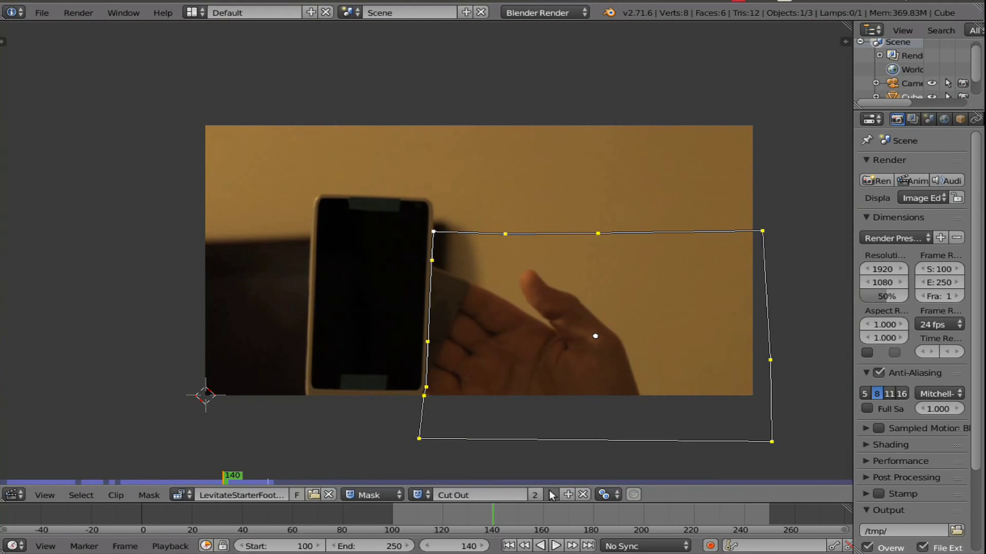
# Go to frame 130 and shift the whole mask down to follow the phone and hand
pyautogui.click(466, 517)
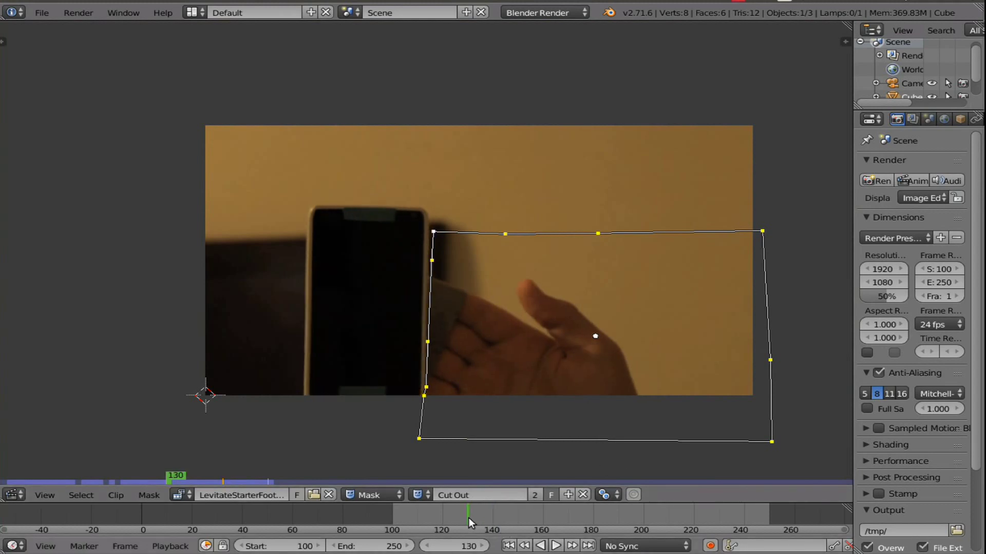
pyautogui.scroll(1, 470, 372)
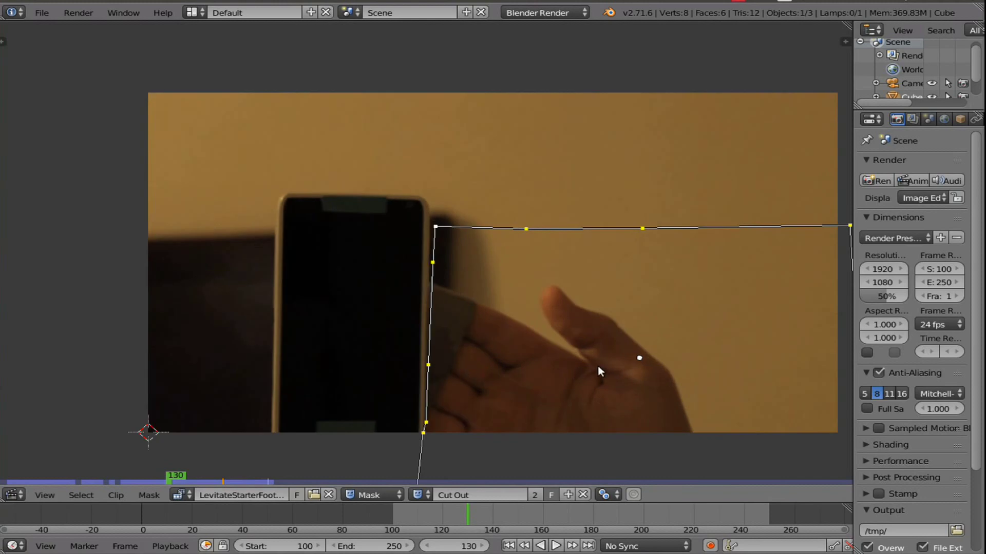
pyautogui.scroll(-1, 600, 370)
pyautogui.moveTo(595, 336); pyautogui.dragTo(594, 353)
pyautogui.scroll(1, 532, 364)
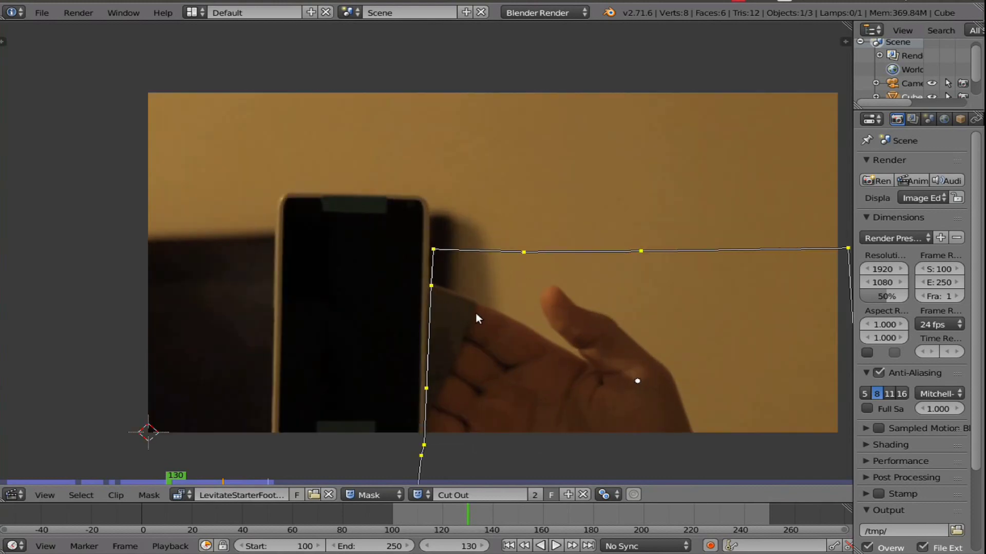
# Move the mask point just below the upper phone-side corner onto the phone's border where the fingertip meets it
pyautogui.scroll(2, 448, 278)
pyautogui.rightClick(437, 311)
pyautogui.scroll(-1, 445, 341)
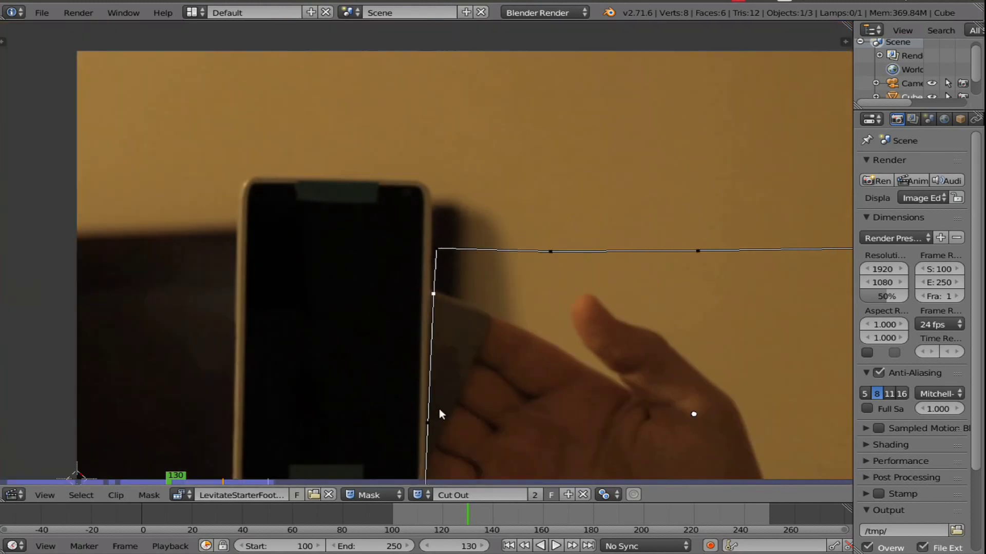
pyautogui.moveTo(452, 434); pyautogui.dragTo(475, 232, button='middle')
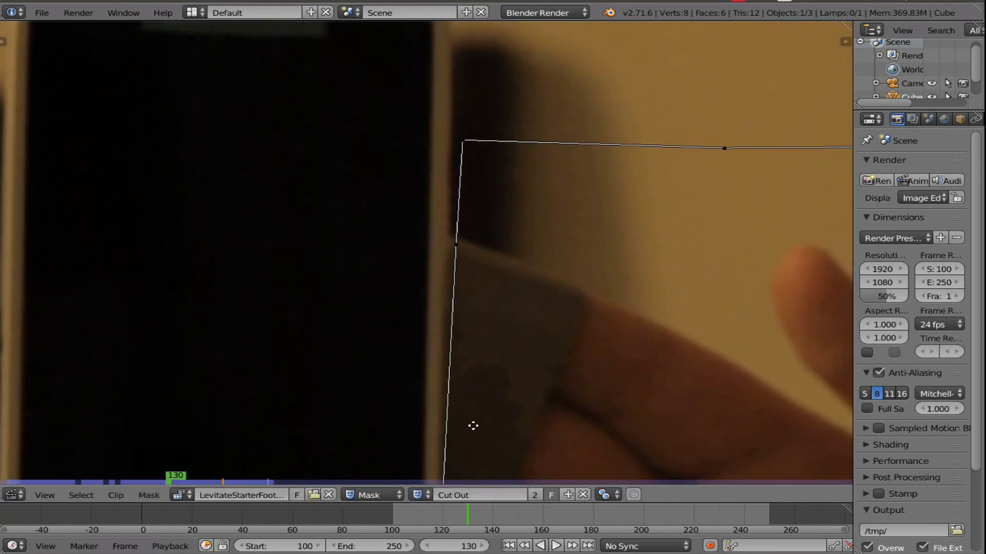
pyautogui.press('g')
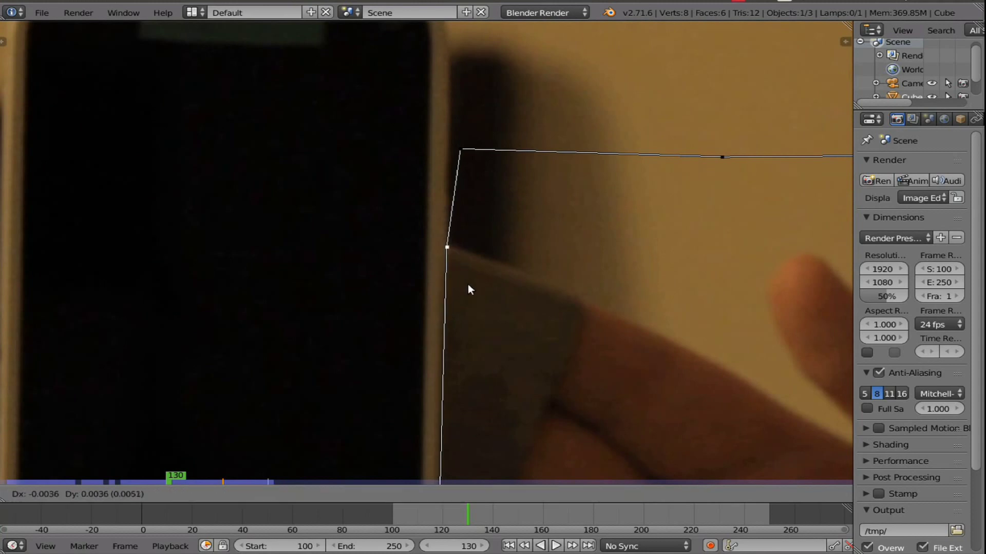
pyautogui.click(468, 284)
pyautogui.scroll(-2, 535, 215)
# Move the mask's upper phone-side corner onto the phone's border at frame 130
pyautogui.moveTo(555, 128); pyautogui.dragTo(569, 169, button='middle')
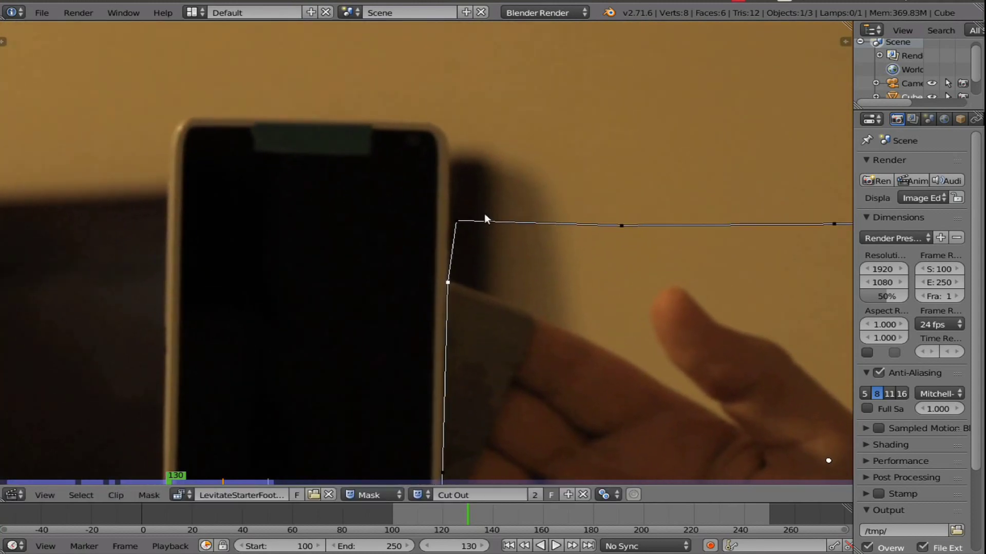
pyautogui.press('g')
pyautogui.click(486, 251)
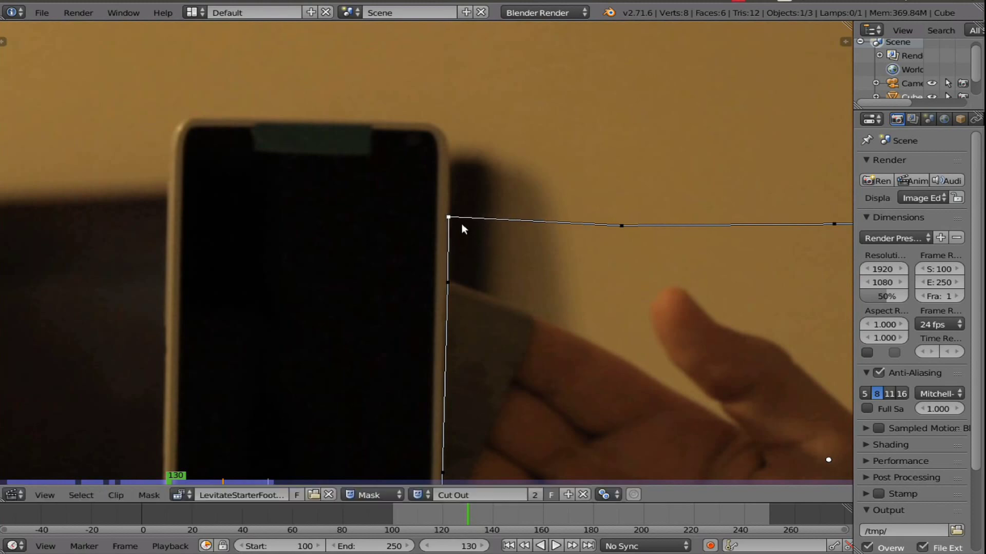
# Nudge the first intermediate point on the mask's top segment up into line, and keyframe all mask points at frame 130
pyautogui.scroll(-1, 464, 222)
pyautogui.moveTo(568, 228)
pyautogui.mouseDown()
pyautogui.moveTo(583, 205)
pyautogui.moveTo(572, 227)
pyautogui.moveTo(580, 231)
pyautogui.mouseUp()
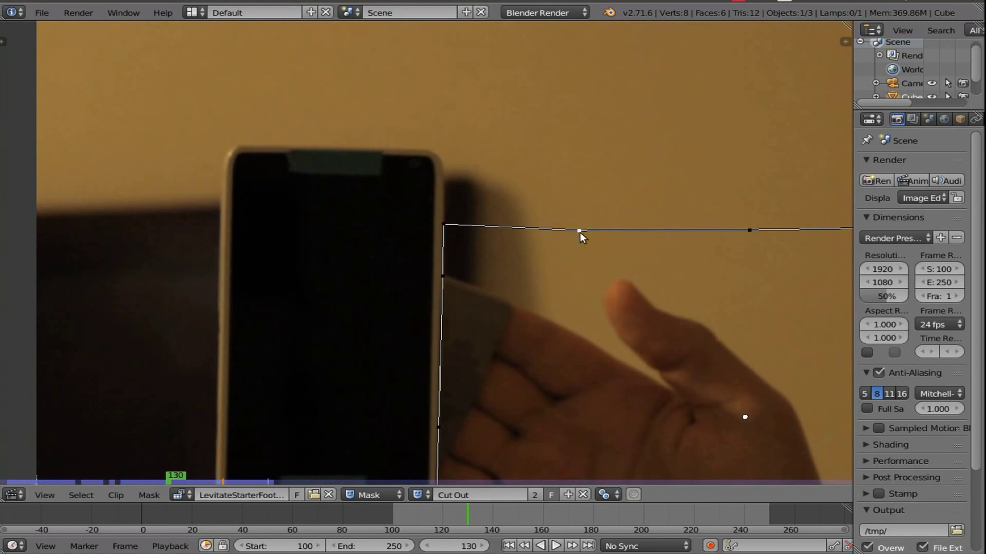
pyautogui.press('g')
pyautogui.click(602, 277)
pyautogui.scroll(-3, 603, 276)
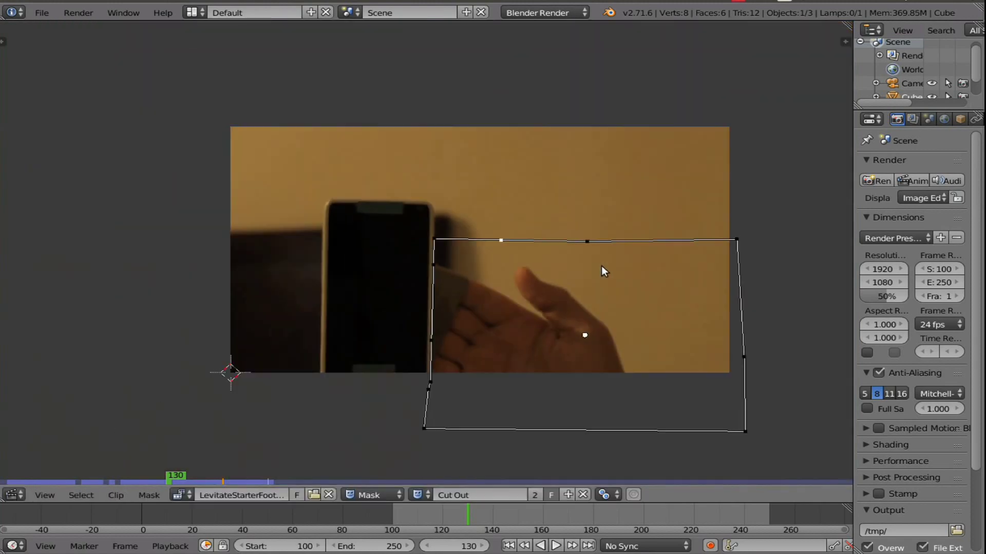
pyautogui.scroll(-3, 590, 270)
pyautogui.press('a')
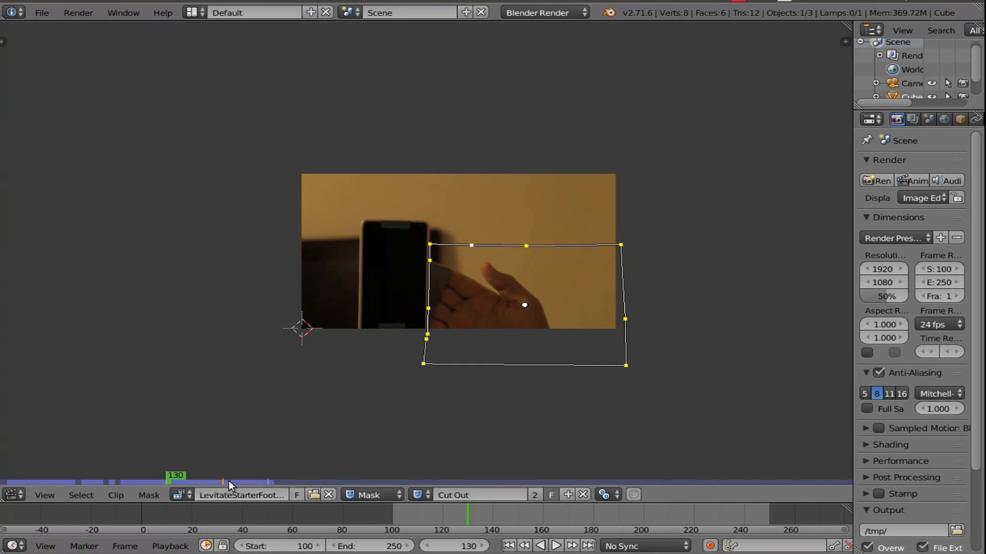
# Go to frame 120 and shift the whole mask slightly to follow the phone and hand
pyautogui.click(442, 518)
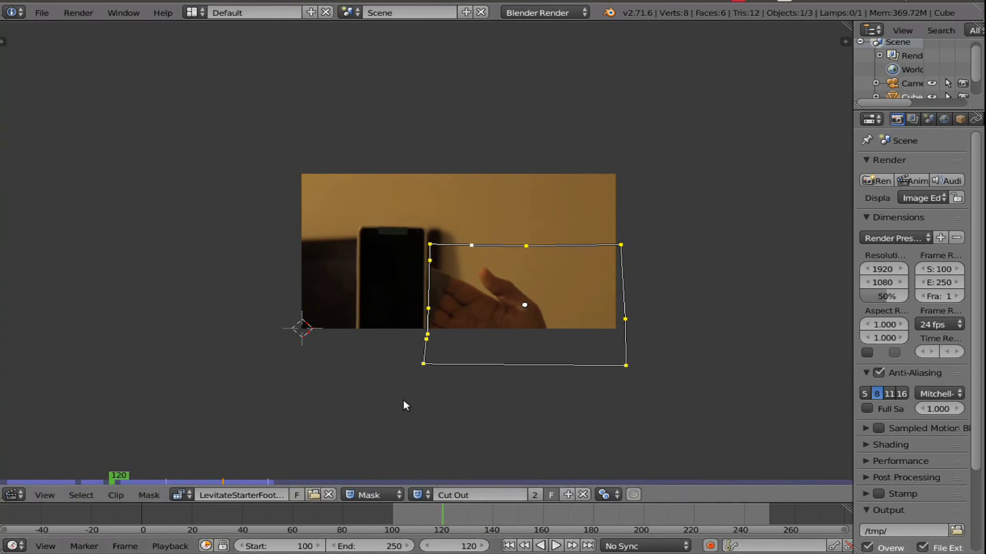
pyautogui.scroll(1, 437, 367)
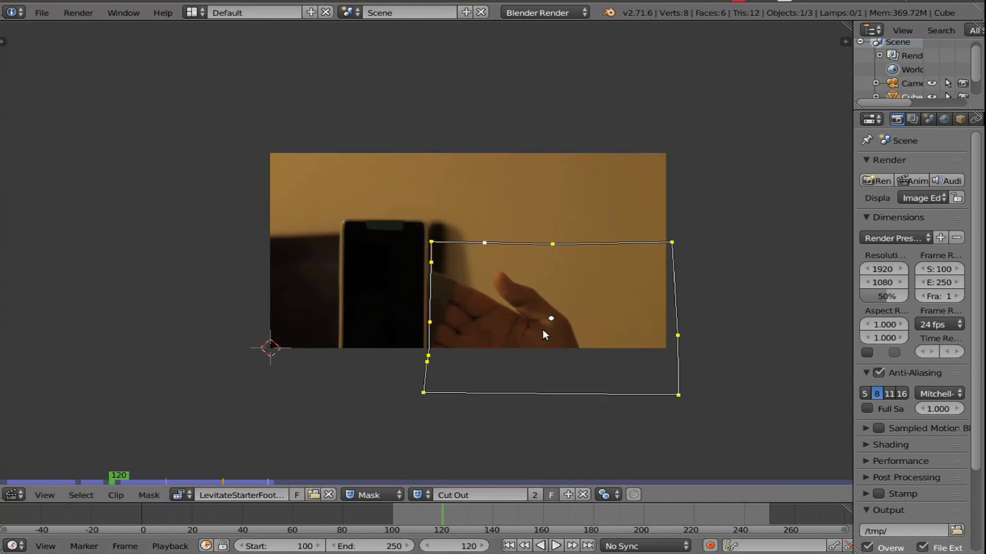
pyautogui.scroll(4, 436, 346)
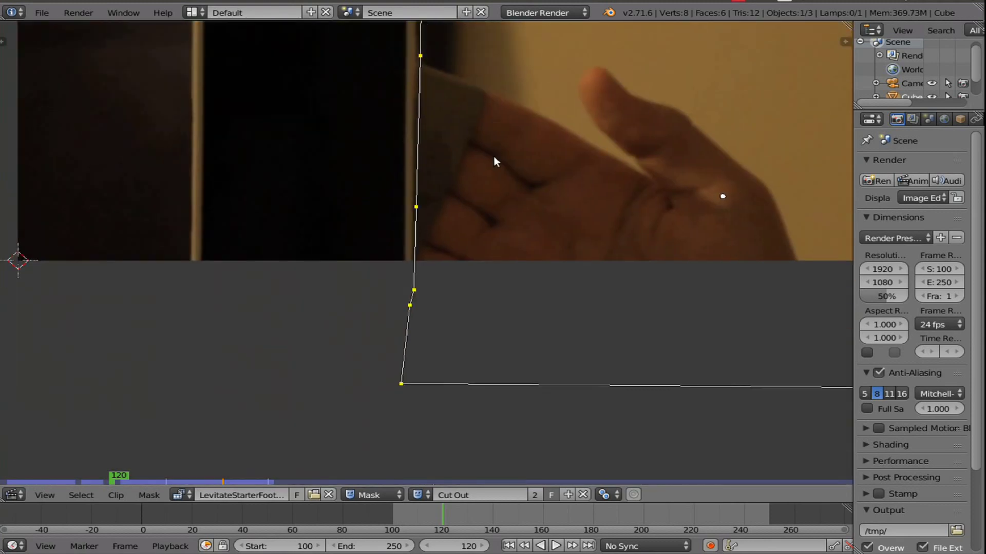
pyautogui.moveTo(490, 205); pyautogui.dragTo(492, 251, button='middle')
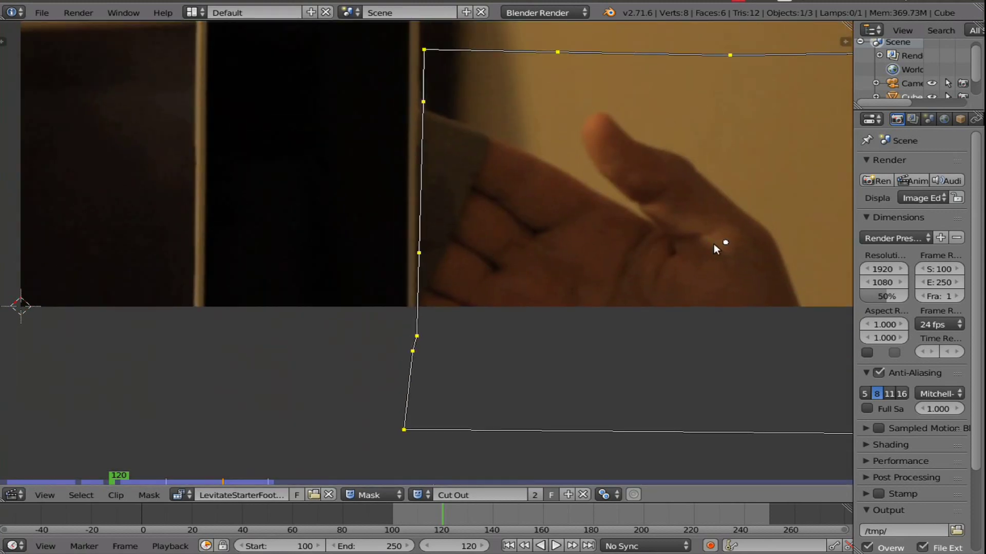
pyautogui.moveTo(725, 247)
pyautogui.mouseDown()
pyautogui.moveTo(723, 225)
pyautogui.moveTo(723, 237)
pyautogui.mouseUp()
# Nudge the mask point below the upper phone-side corner onto the phone's border at frame 120
pyautogui.rightClick(429, 95)
pyautogui.scroll(3, 442, 95)
pyautogui.moveTo(464, 152); pyautogui.dragTo(503, 298, button='middle')
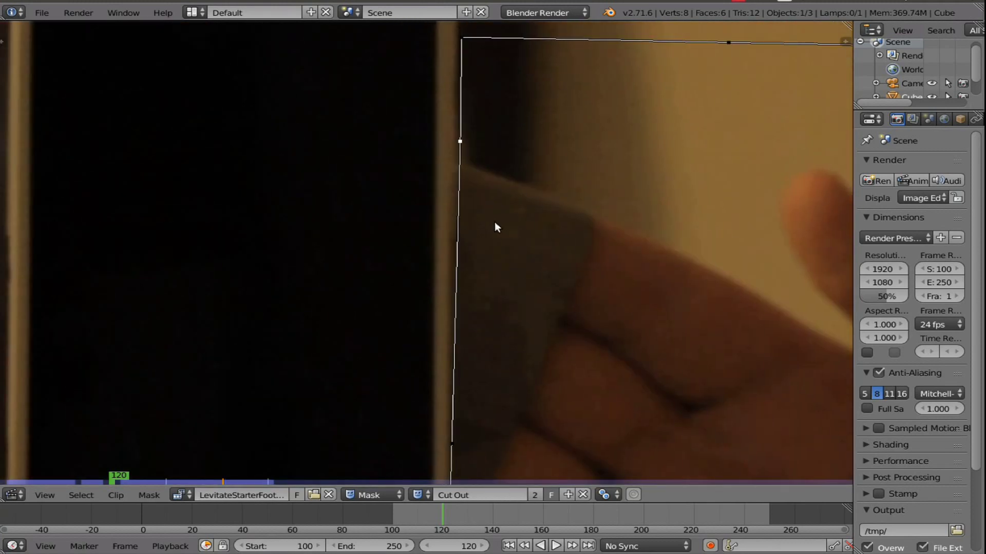
pyautogui.moveTo(494, 227)
pyautogui.keyDown('ctrl'); pyautogui.mouseDown(button='middle')
pyautogui.moveTo(508, 185)
pyautogui.moveTo(482, 229)
pyautogui.mouseUp(button='middle'); pyautogui.keyUp('ctrl')
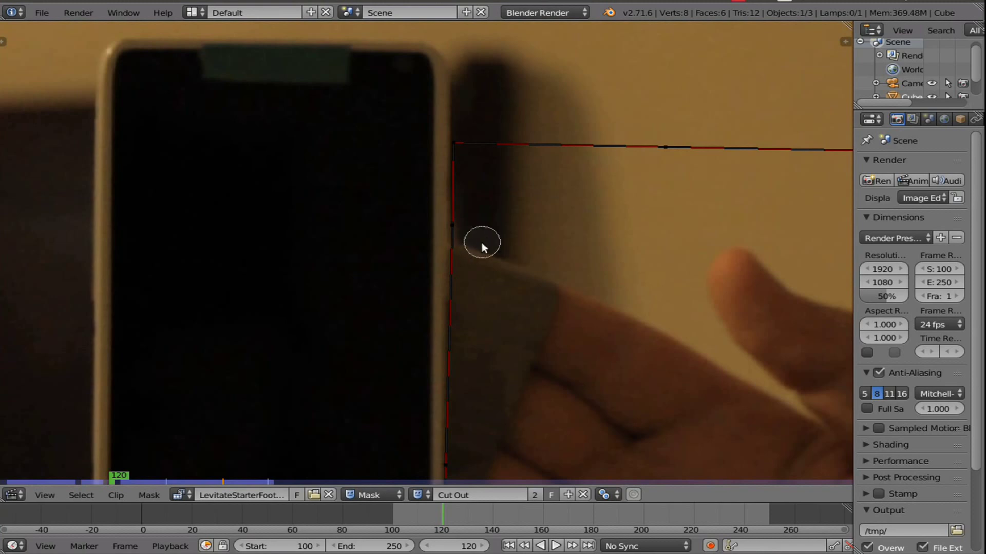
# Circle-select the upper phone-side corner along with the point below it, then keyframe all mask points at frame 120
pyautogui.moveTo(482, 242)
pyautogui.mouseDown()
pyautogui.moveTo(448, 203)
pyautogui.moveTo(453, 97)
pyautogui.mouseUp()
pyautogui.press('Escape')
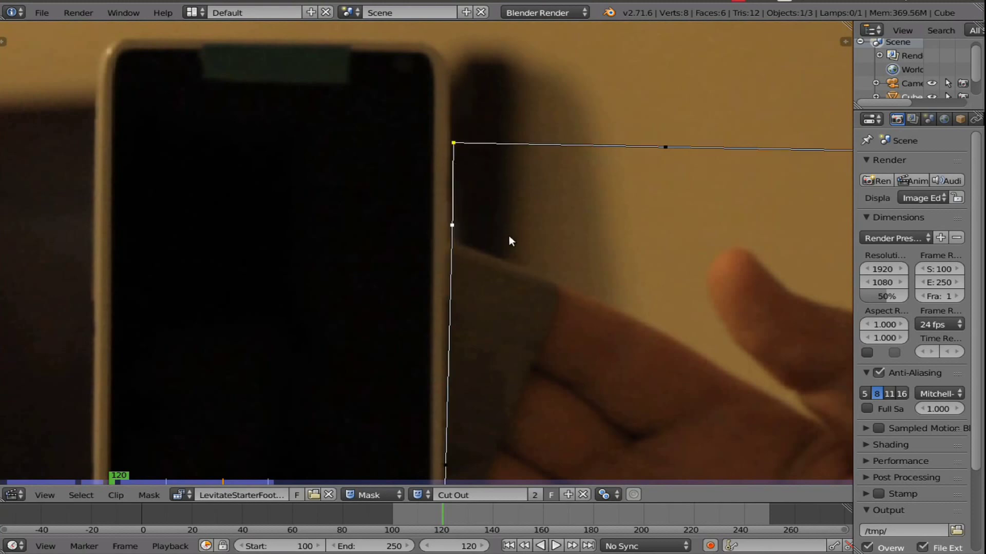
pyautogui.scroll(-2, 503, 251)
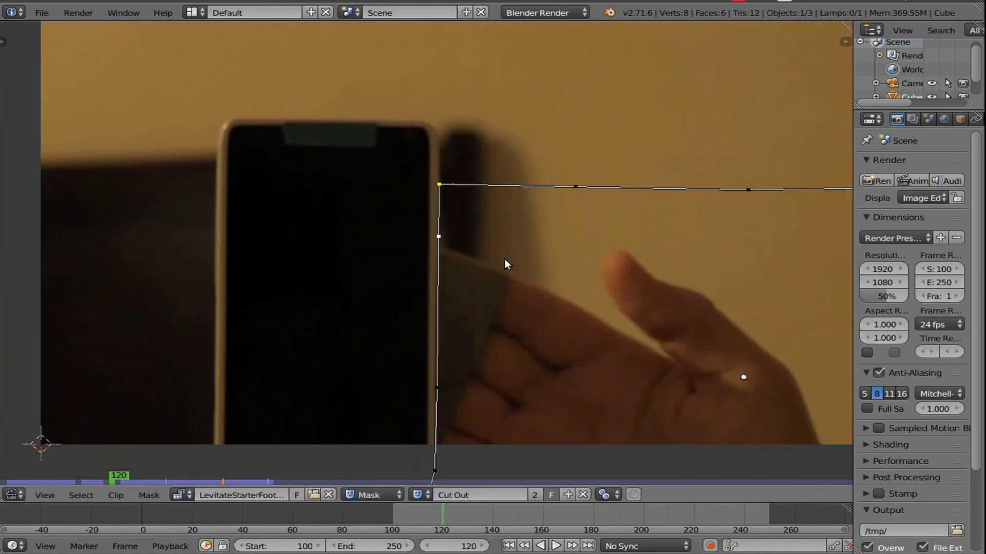
pyautogui.scroll(-2, 506, 262)
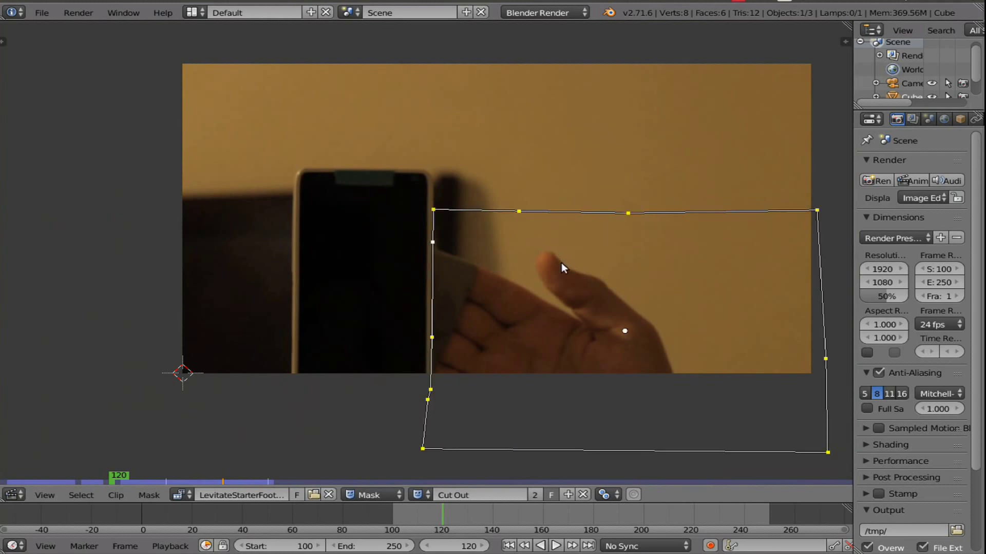
# Go to frame 110 and move the middle point of the mask's phone-side edge onto the phone's border
pyautogui.click(420, 513)
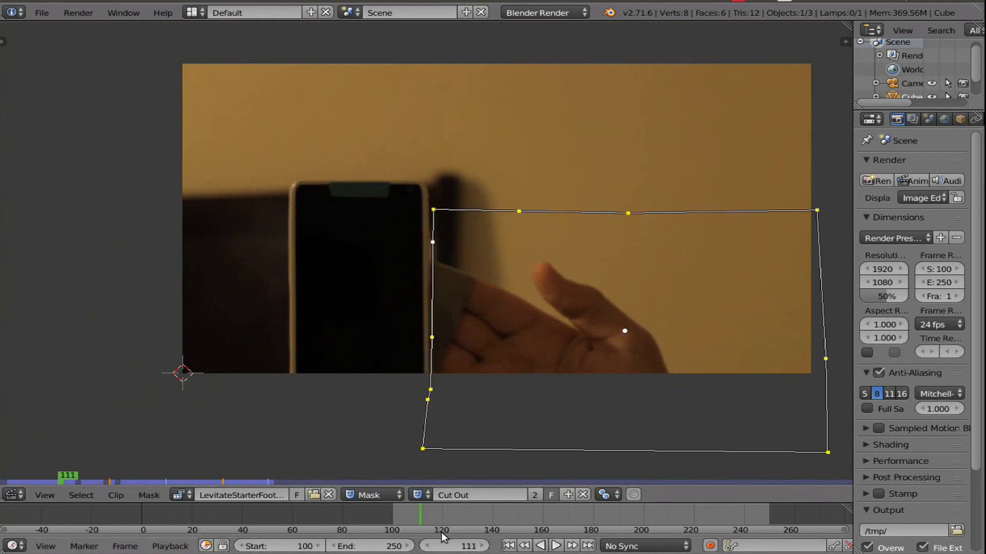
pyautogui.press('Left')
pyautogui.scroll(1, 487, 340)
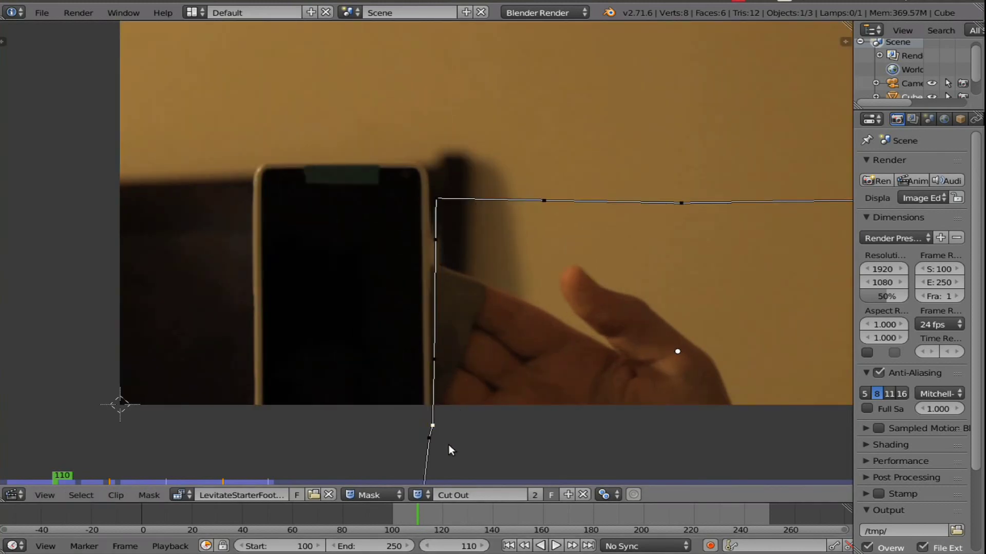
pyautogui.rightClick(436, 358)
pyautogui.press('g')
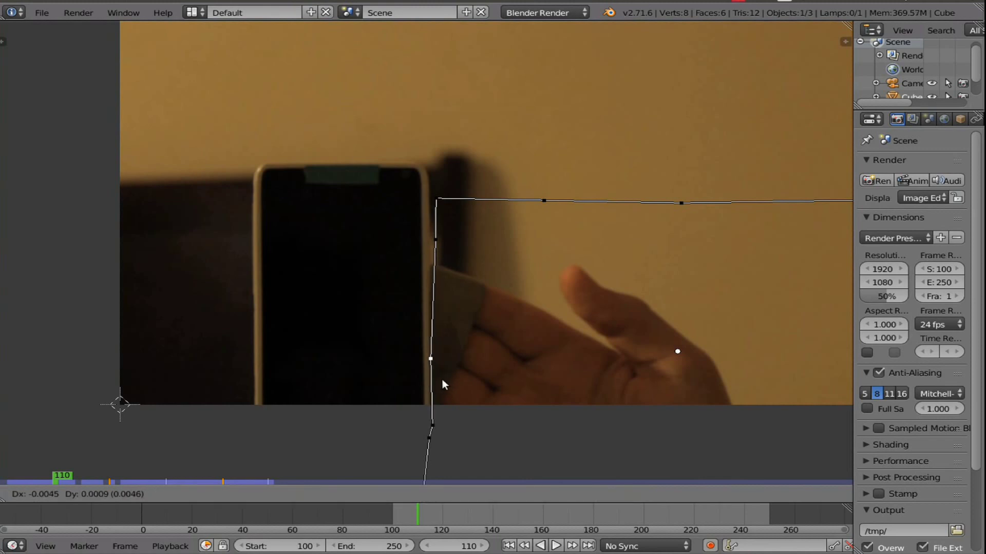
pyautogui.click(443, 380)
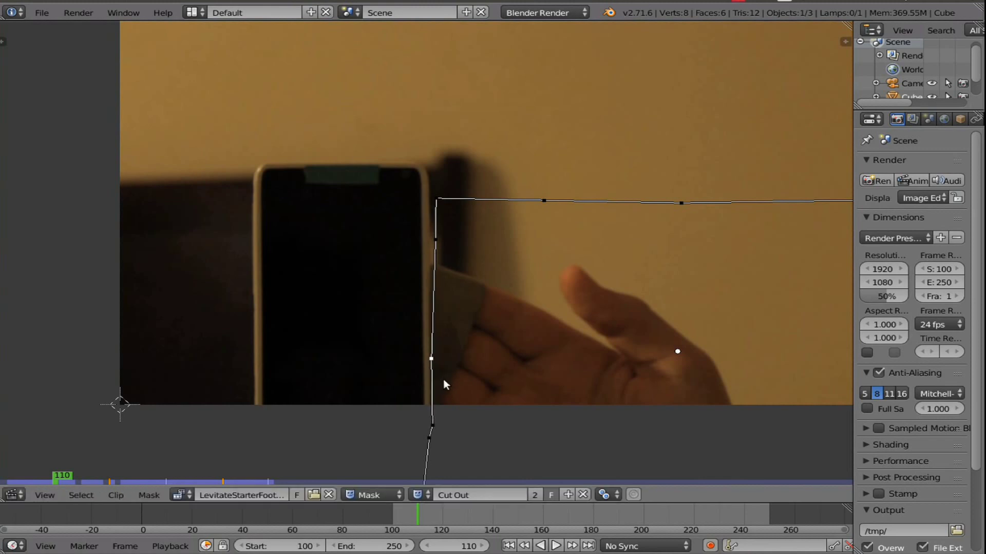
# Move the mask's upper phone-side corner and the point below it onto the phone's border, then keyframe all mask points at frame 110
pyautogui.rightClick(439, 237)
pyautogui.press('g')
pyautogui.click(446, 254)
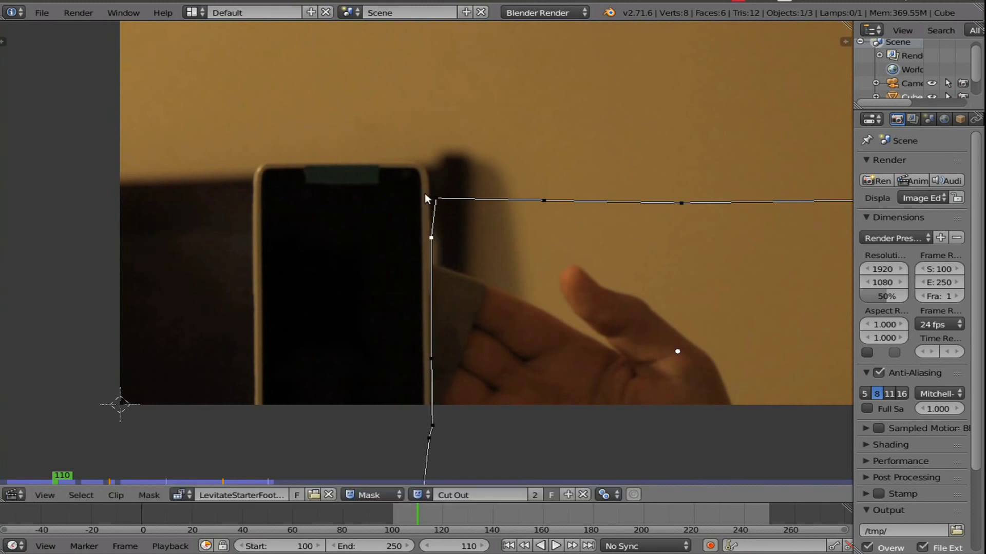
pyautogui.press('g')
pyautogui.click(442, 223)
pyautogui.scroll(-2, 434, 242)
pyautogui.press('a')
pyautogui.press('a')
pyautogui.press('i')
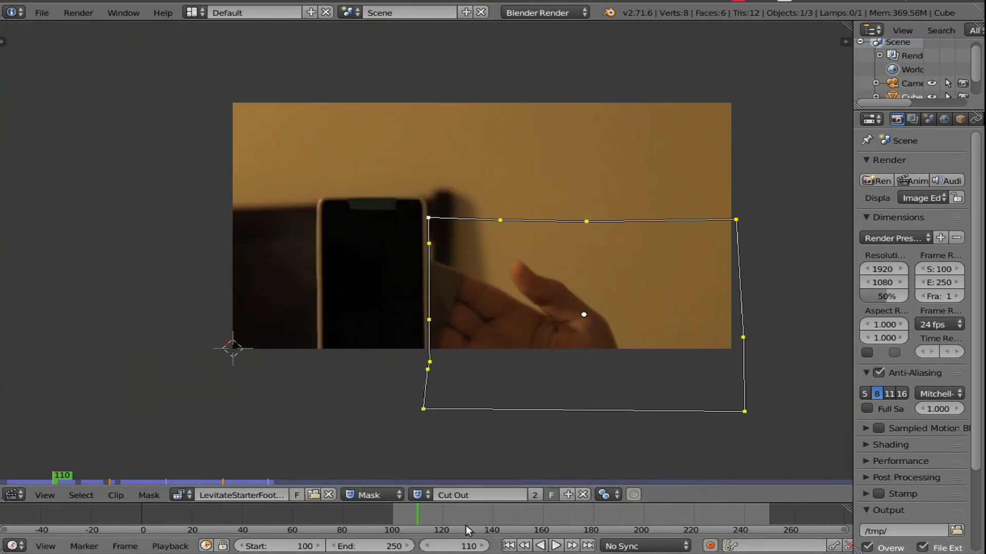
# Go to frame 100, fit the mask's upper phone-side corner to the phone's border and keyframe all mask points
pyautogui.click(392, 515)
pyautogui.rightClick(425, 211)
pyautogui.scroll(3, 520, 371)
pyautogui.rightClick(472, 473)
pyautogui.scroll(-3, 520, 241)
pyautogui.press('a')
pyautogui.press('a')
# Fit the mask's phone-side edge to the phone's border at frames 155 and 165, keyframing all mask points at each
pyautogui.moveTo(406, 516); pyautogui.dragTo(524, 516)
pyautogui.doubleClick(458, 546)
pyautogui.write('155')
pyautogui.press('Return')
pyautogui.scroll(2, 433, 214)
pyautogui.scroll(1, 477, 249)
pyautogui.scroll(-3, 514, 267)
pyautogui.scroll(1, 564, 285)
pyautogui.scroll(2, 409, 262)
pyautogui.press('g')
pyautogui.click(408, 201)
pyautogui.scroll(-3, 423, 254)
pyautogui.press('a')
pyautogui.press('a')
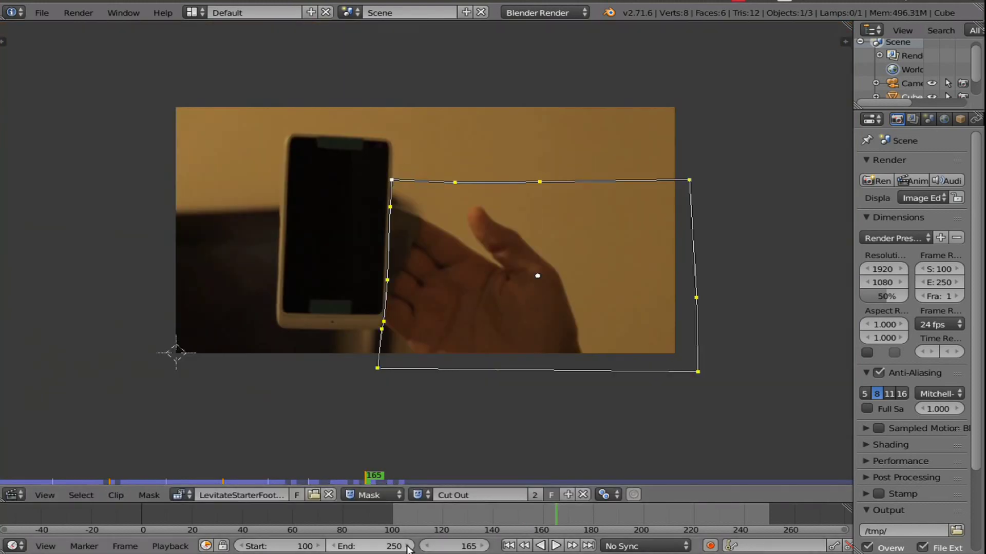
# Set the end frame to 240 and fit the mask's phone-side edge to the phone's border at frame 175
pyautogui.doubleClick(370, 546)
pyautogui.write('175')
pyautogui.scroll(2, 601, 286)
pyautogui.scroll(4, 402, 154)
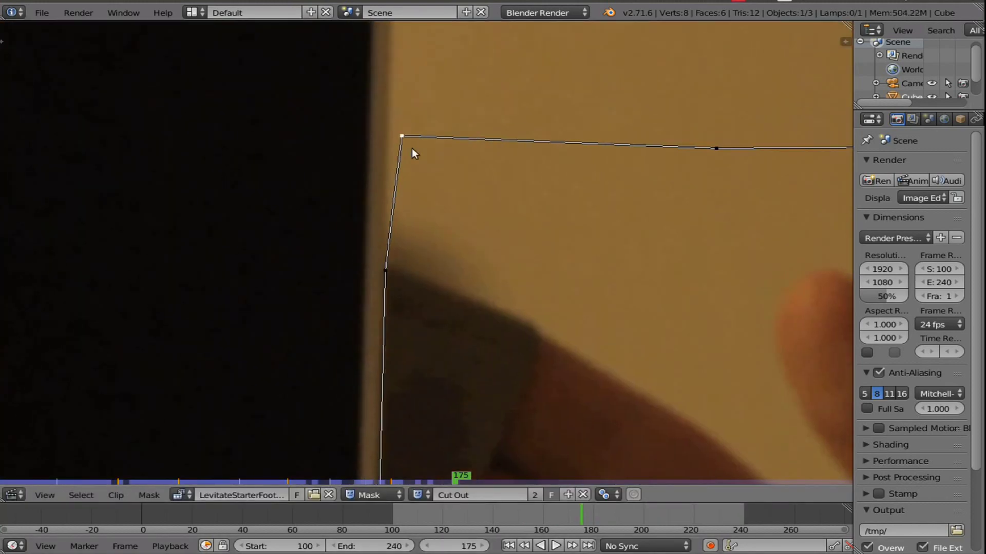
pyautogui.scroll(-7, 402, 154)
pyautogui.scroll(2, 516, 324)
pyautogui.scroll(4, 517, 325)
pyautogui.scroll(-5, 441, 63)
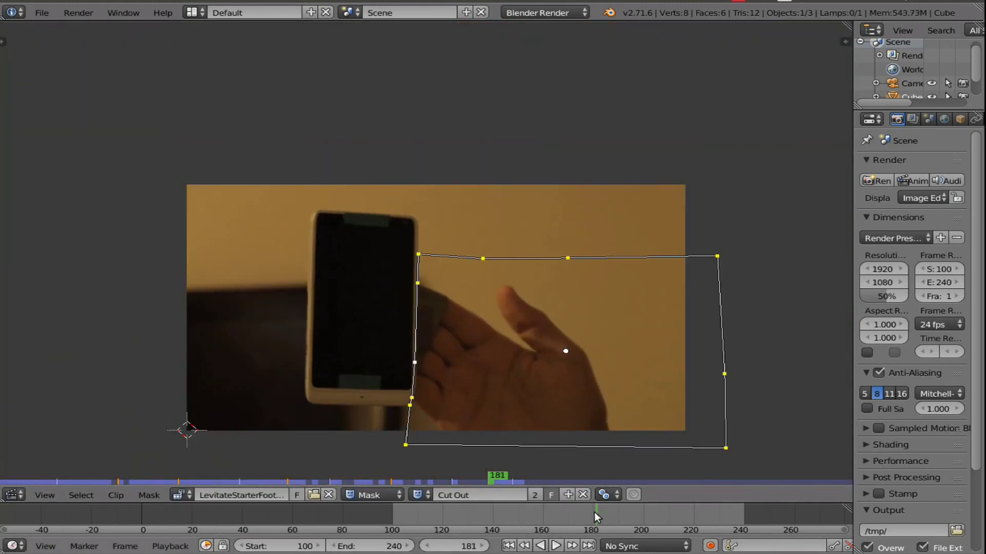
# Go to about frame 190, nudge a phone-side mask point onto the phone's border and keyframe all mask points
pyautogui.scroll(3, 461, 291)
pyautogui.scroll(-3, 542, 239)
pyautogui.click(616, 519)
pyautogui.scroll(3, 437, 251)
pyautogui.moveTo(391, 307); pyautogui.dragTo(389, 308)
pyautogui.scroll(-1, 661, 136)
pyautogui.press('a')
pyautogui.press('a')
# At frame 197, shift a phone-side mask point slightly onto the phone's border and keyframe the whole mask
pyautogui.moveTo(619, 520); pyautogui.dragTo(636, 521)
pyautogui.scroll(1, 399, 70)
pyautogui.moveTo(367, 84); pyautogui.dragTo(374, 86, button='right')
pyautogui.scroll(-2, 420, 254)
pyautogui.press('a')
pyautogui.press('a')
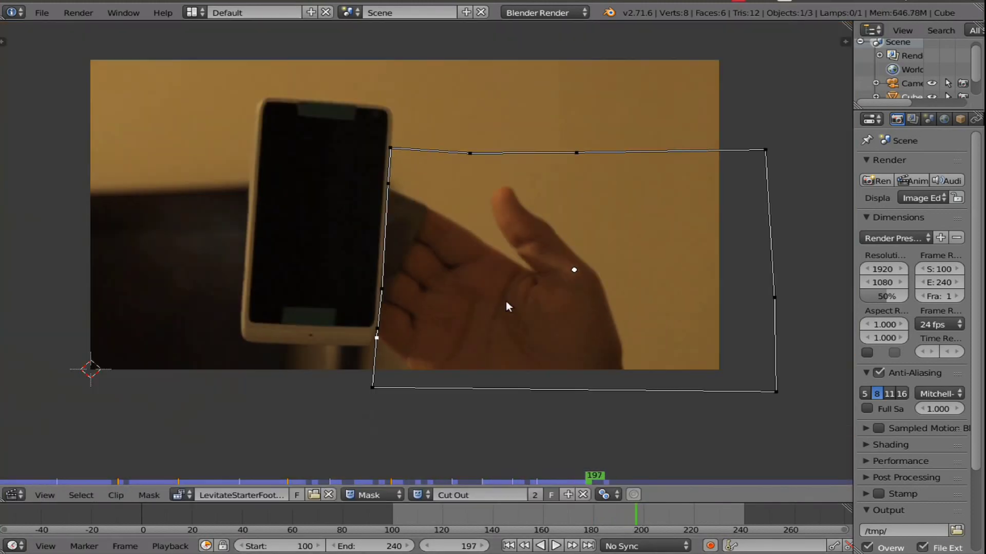
# At about frame 208, move a phone-side mask point onto the phone's border and keyframe all mask points
pyautogui.moveTo(675, 522); pyautogui.dragTo(662, 521)
pyautogui.scroll(1, 419, 252)
pyautogui.moveTo(380, 122); pyautogui.dragTo(398, 128, button='right')
pyautogui.scroll(3, 383, 256)
pyautogui.scroll(-4, 401, 262)
pyautogui.press('a')
pyautogui.press('a')
# At frame 215, move the upper corner and middle point of the phone-side edge onto the phone's border and keyframe the mask
pyautogui.click(682, 521)
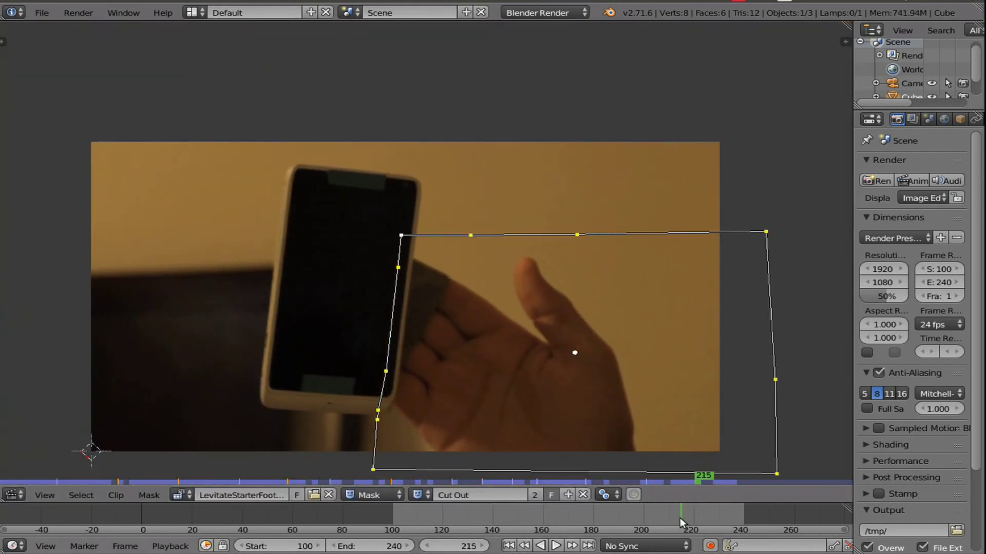
pyautogui.moveTo(402, 236); pyautogui.dragTo(416, 234, button='right')
pyautogui.moveTo(387, 372); pyautogui.dragTo(400, 371, button='right')
pyautogui.scroll(-2, 477, 288)
pyautogui.press('a')
pyautogui.press('a')
# At frame 220, realign the upper corner and the other phone-side mask points with the phone's border and keyframe all mask points
pyautogui.scroll(2, 423, 252)
pyautogui.click(694, 521)
pyautogui.moveTo(415, 238); pyautogui.dragTo(424, 236, button='right')
pyautogui.rightClick(415, 266)
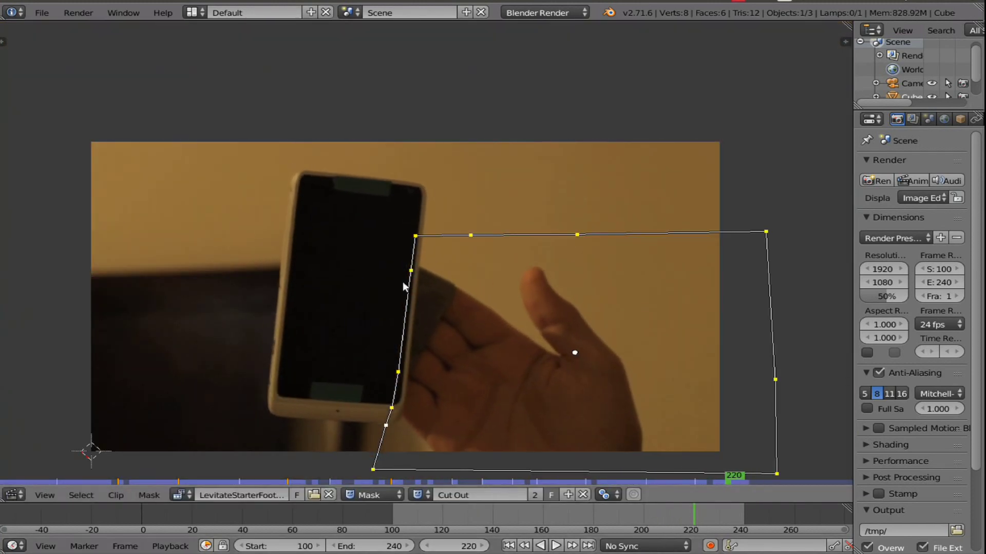
pyautogui.press('c')
pyautogui.moveTo(375, 419); pyautogui.dragTo(410, 374)
pyautogui.press('g')
pyautogui.scroll(3, 422, 254)
pyautogui.scroll(-3, 433, 221)
pyautogui.press('a')
pyautogui.press('a')
# Circle-select the upper three phone-side mask points and set the end frame to 219
pyautogui.moveTo(685, 514)
pyautogui.mouseDown()
pyautogui.moveTo(667, 513)
pyautogui.moveTo(697, 515)
pyautogui.mouseUp()
pyautogui.scroll(2, 418, 431)
pyautogui.press('c')
pyautogui.scroll(-3, 416, 339)
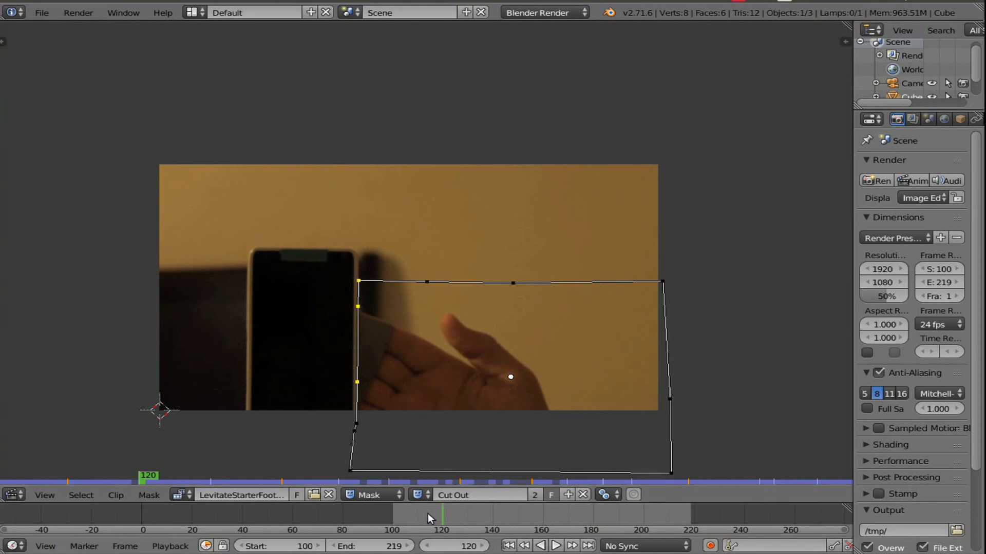
# Scrub the footage from frame 120 to frame 204 to check how the mask follows the phone's border
pyautogui.moveTo(429, 513); pyautogui.dragTo(645, 513)
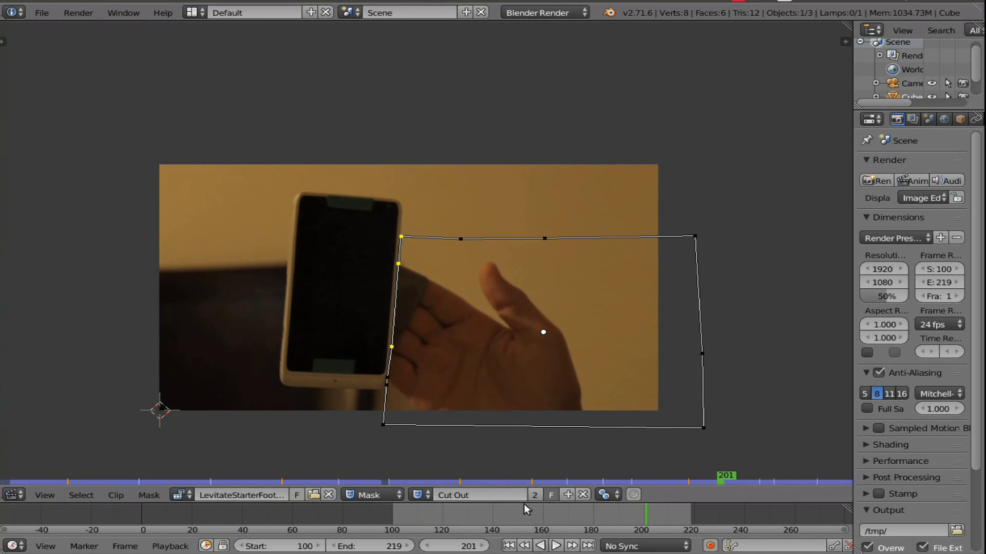
pyautogui.moveTo(498, 513); pyautogui.dragTo(653, 509)
pyautogui.scroll(-2, 524, 337)
pyautogui.scroll(2, 480, 338)
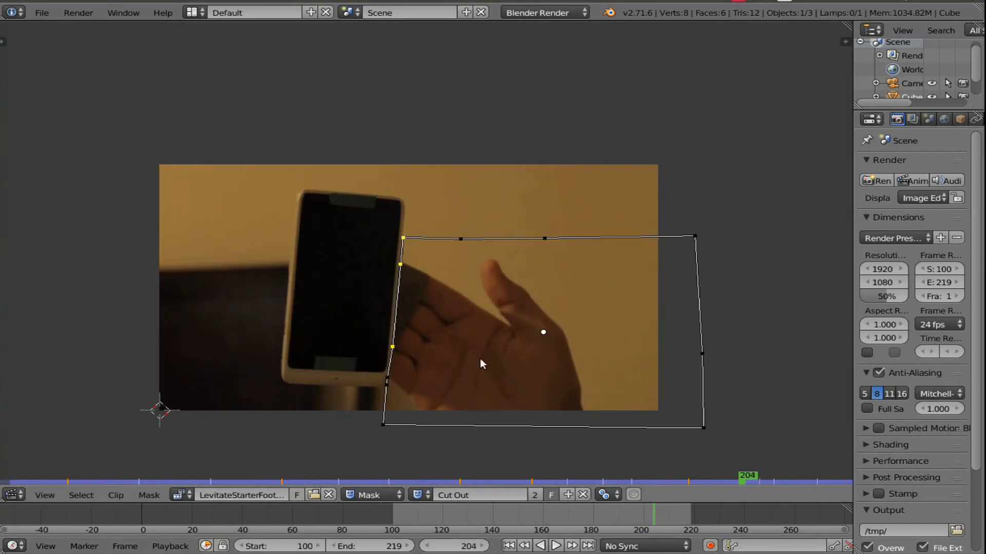
# Switch the mask editor to the Node Editor in compositing mode and enable Use Nodes and Backdrop
pyautogui.click(19, 495)
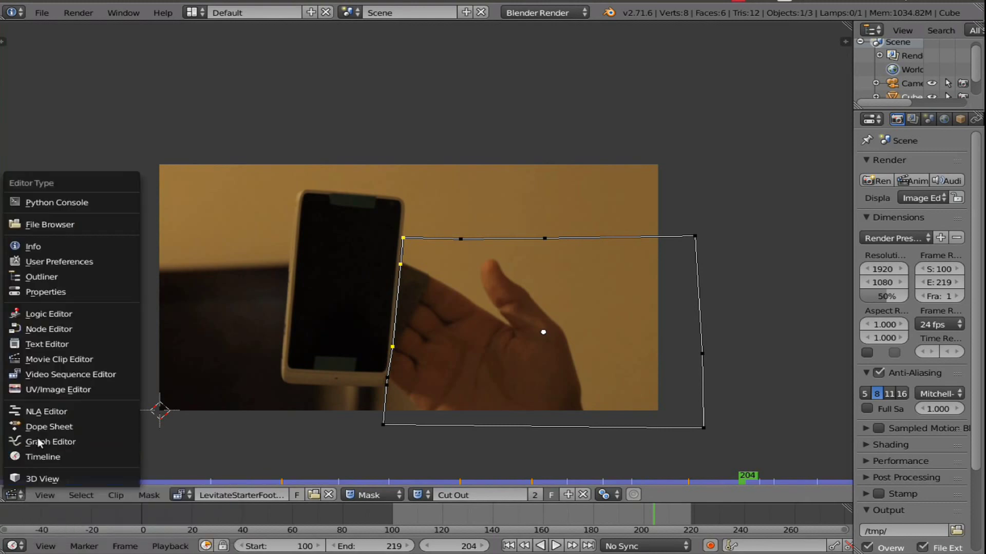
pyautogui.click(49, 330)
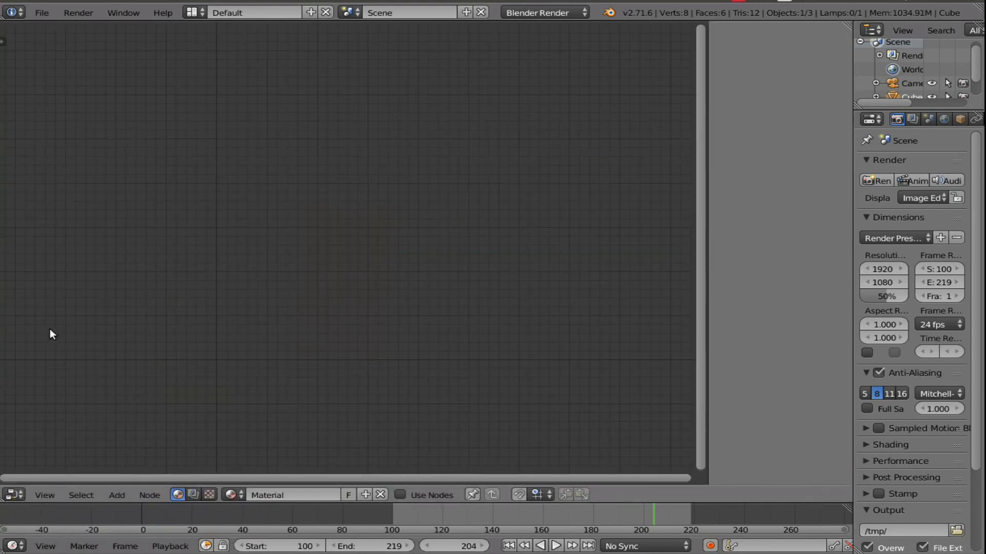
pyautogui.click(193, 495)
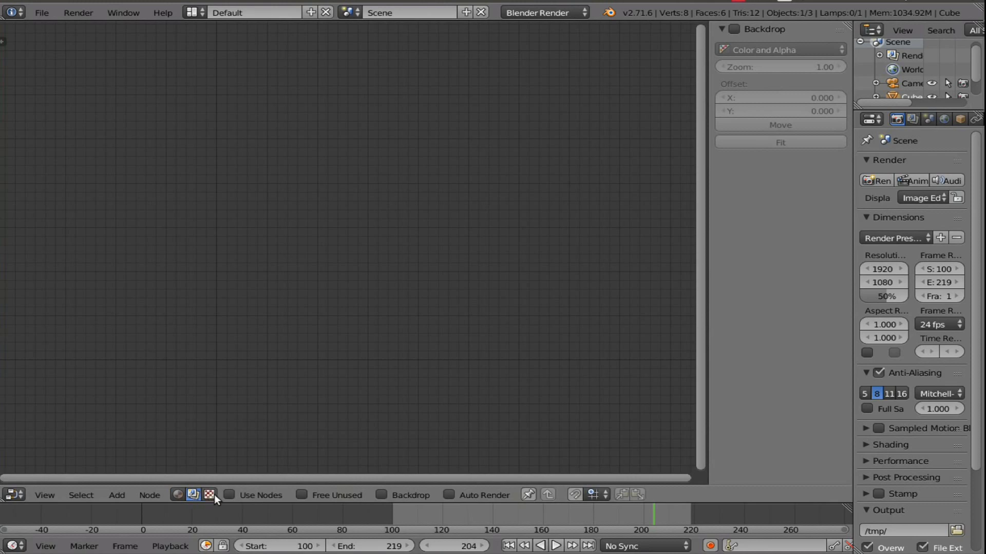
pyautogui.click(230, 494)
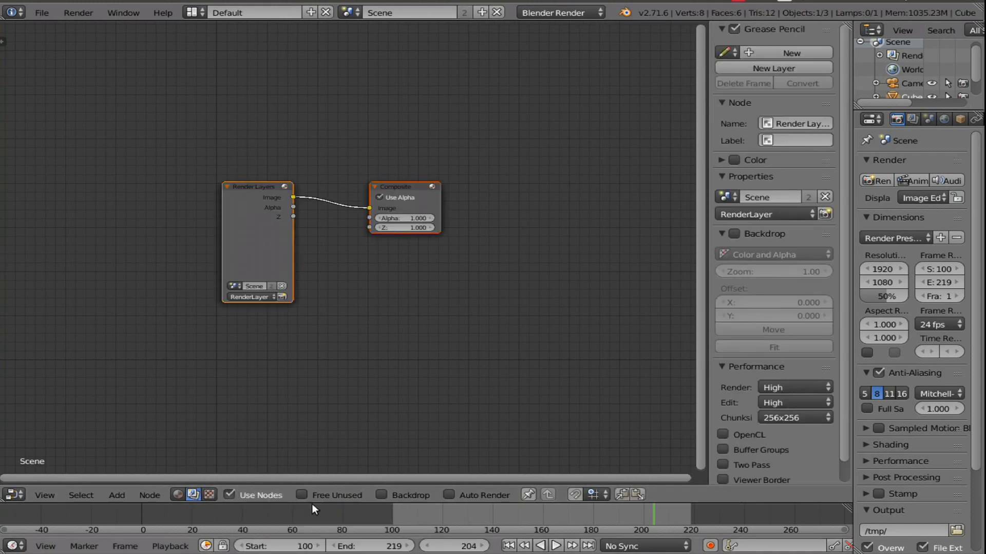
pyautogui.click(381, 493)
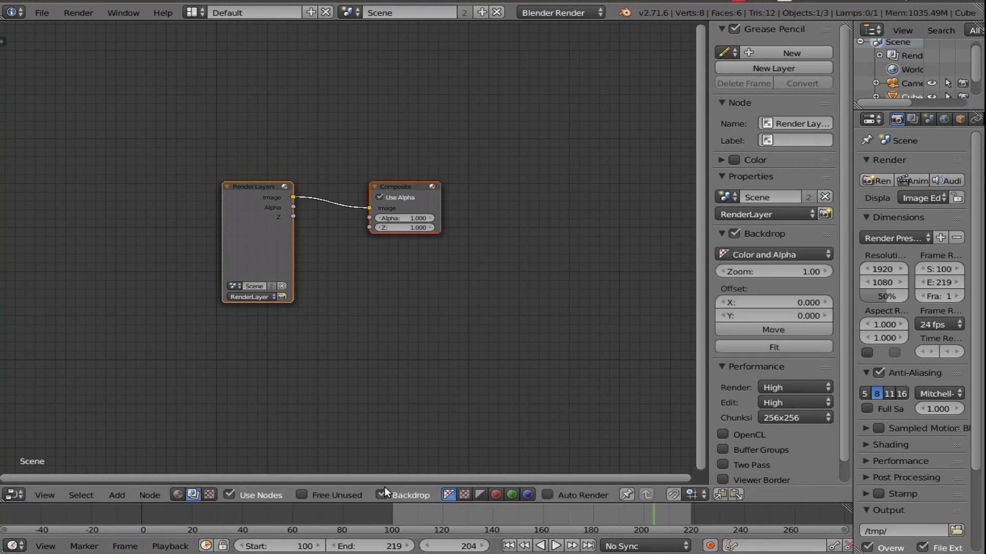
# Delete the Render Layers node from the compositing tree
pyautogui.click(270, 226)
pyautogui.moveTo(296, 254); pyautogui.dragTo(343, 278, button='middle')
pyautogui.scroll(2, 343, 278)
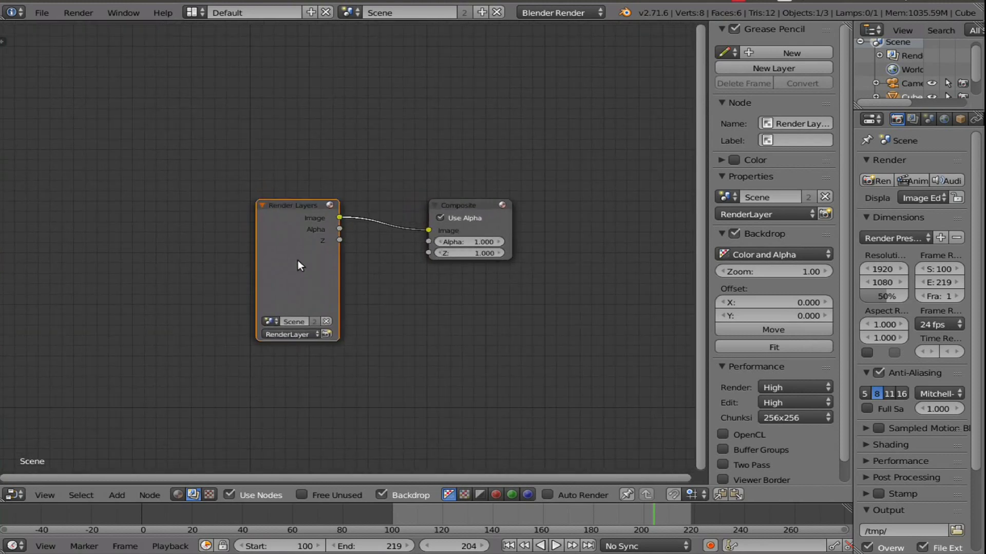
pyautogui.press('x')
# Add a Movie Clip input node well before the Composite node and assign LevitateStarterFootage.mp4 to it
pyautogui.hotkey('shift', 'a')
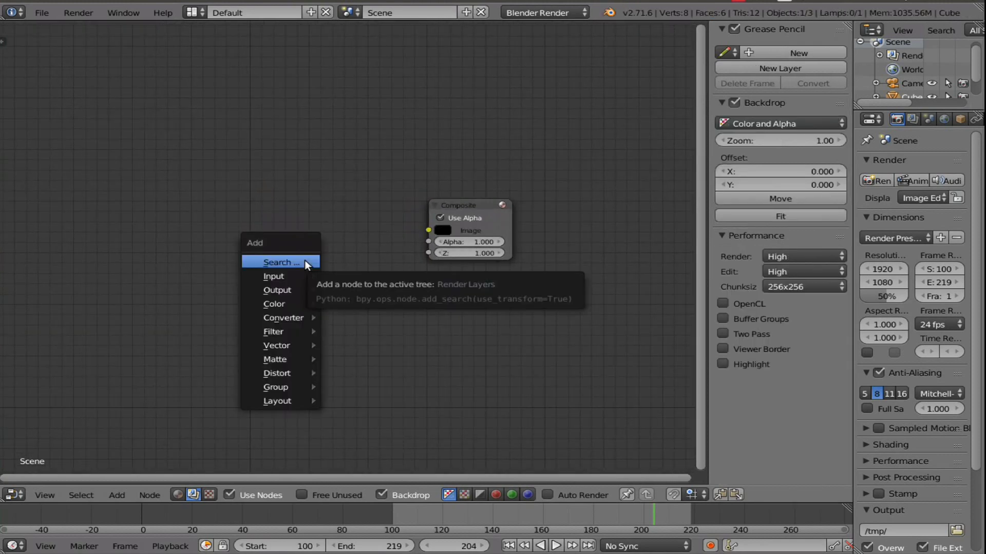
pyautogui.moveTo(314, 276)
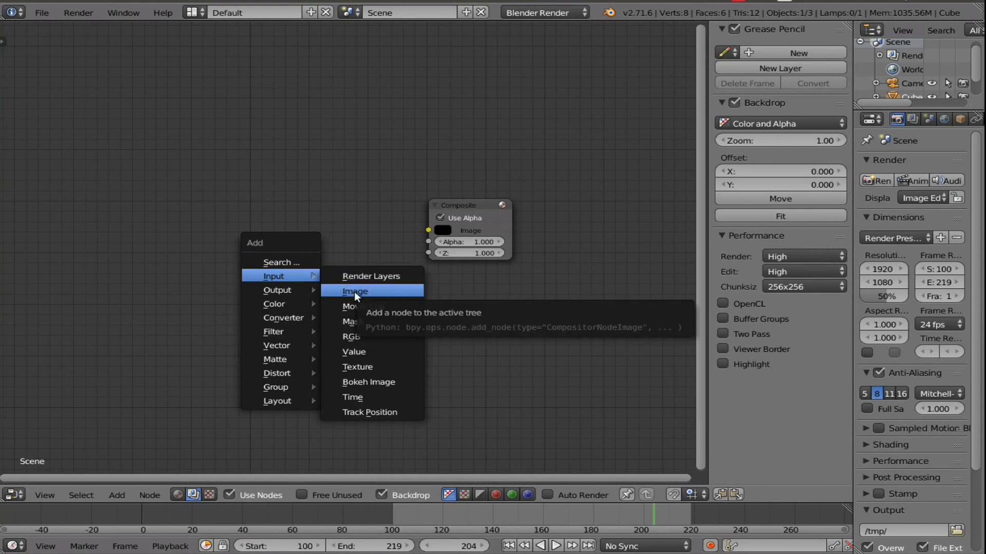
pyautogui.click(356, 306)
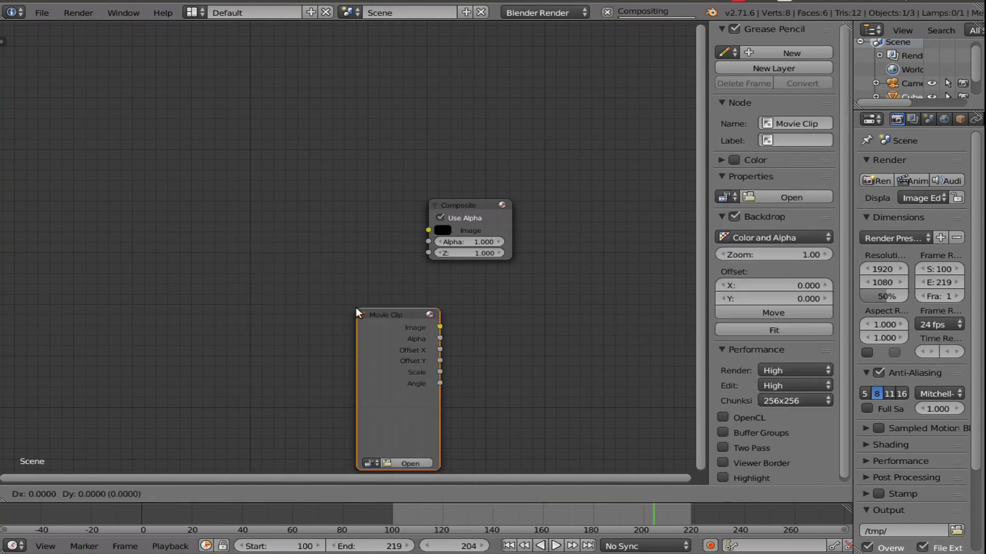
pyautogui.click(129, 136)
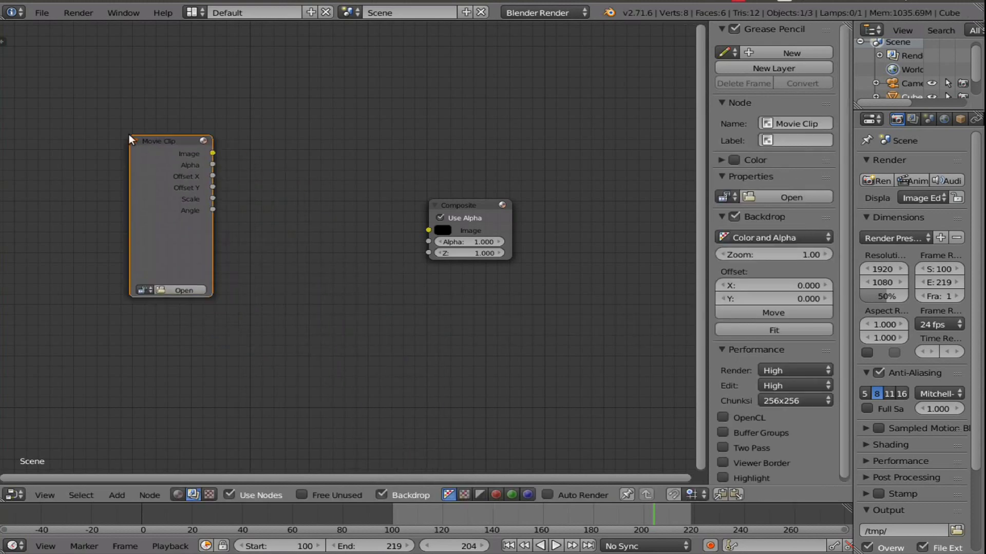
pyautogui.click(144, 291)
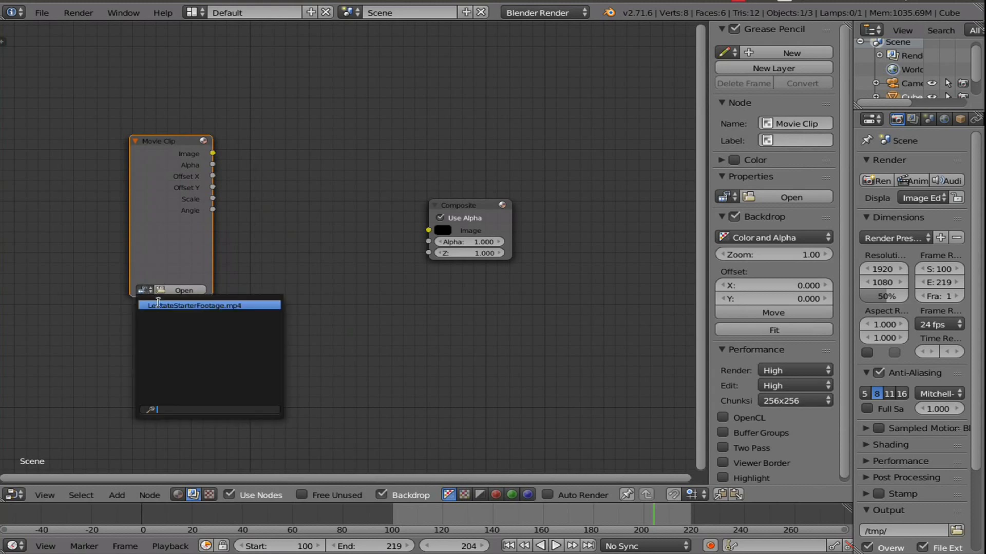
pyautogui.click(185, 305)
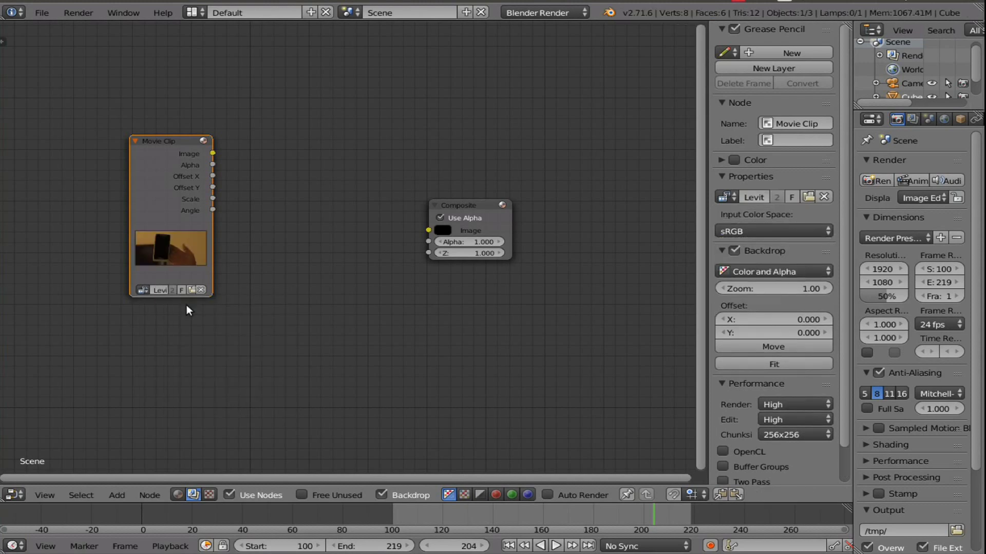
# Link the Movie Clip's Image output to the Composite node's Image input, with the Composite node placed farther away
pyautogui.moveTo(212, 153); pyautogui.dragTo(598, 109)
pyautogui.scroll(-1, 513, 169)
pyautogui.scroll(-1, 424, 187)
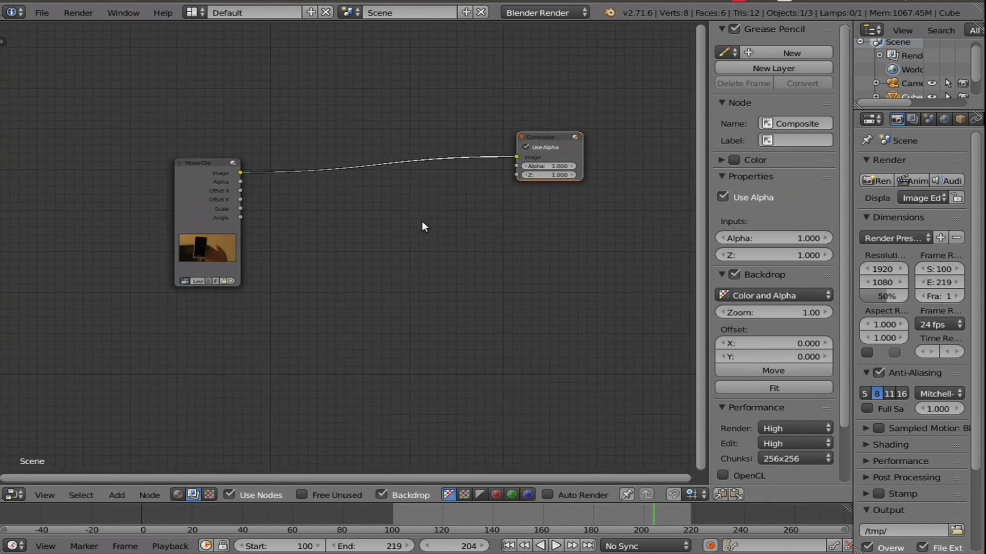
# Add a Viewer output node beneath the Composite node and link the Movie Clip's Image output to it
pyautogui.hotkey('shift', 'a')
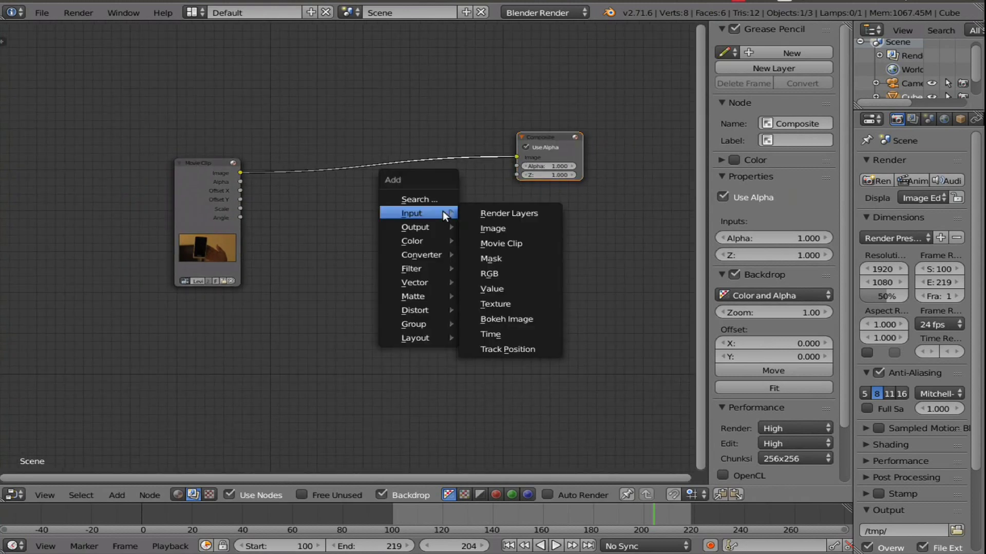
pyautogui.moveTo(446, 227)
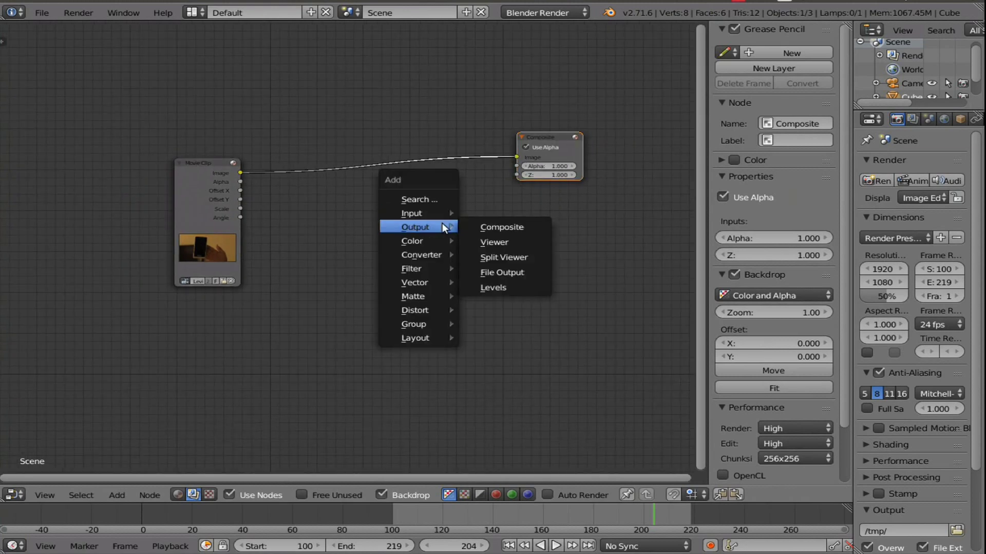
pyautogui.click(504, 243)
pyautogui.click(517, 186)
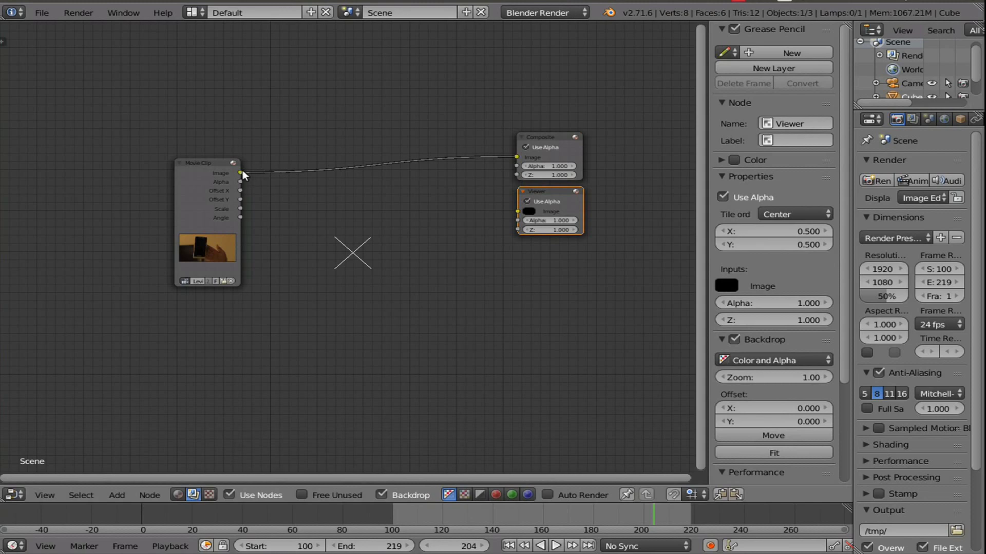
pyautogui.moveTo(242, 170); pyautogui.dragTo(517, 227)
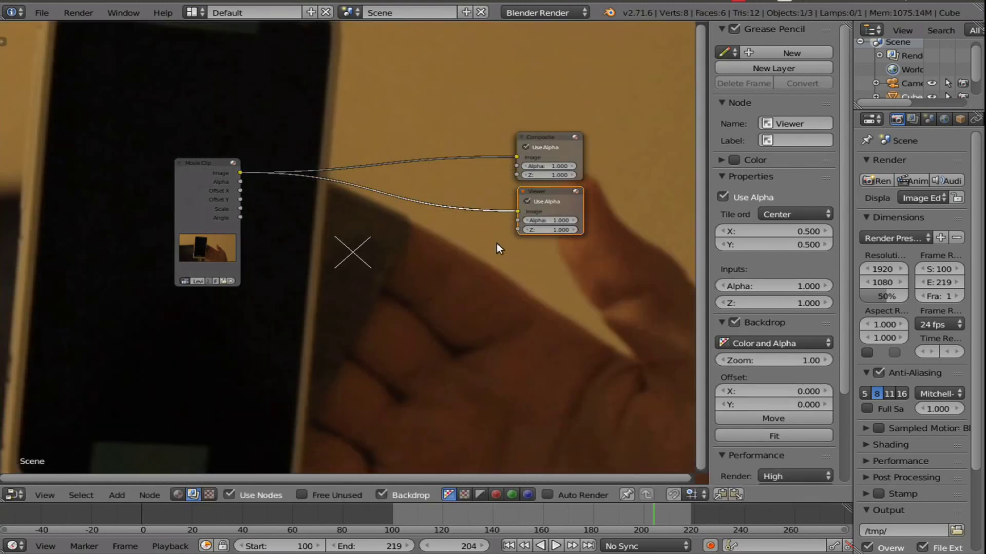
# Fit the backdrop image to the node area and hide the node properties sidebar
pyautogui.click(755, 436)
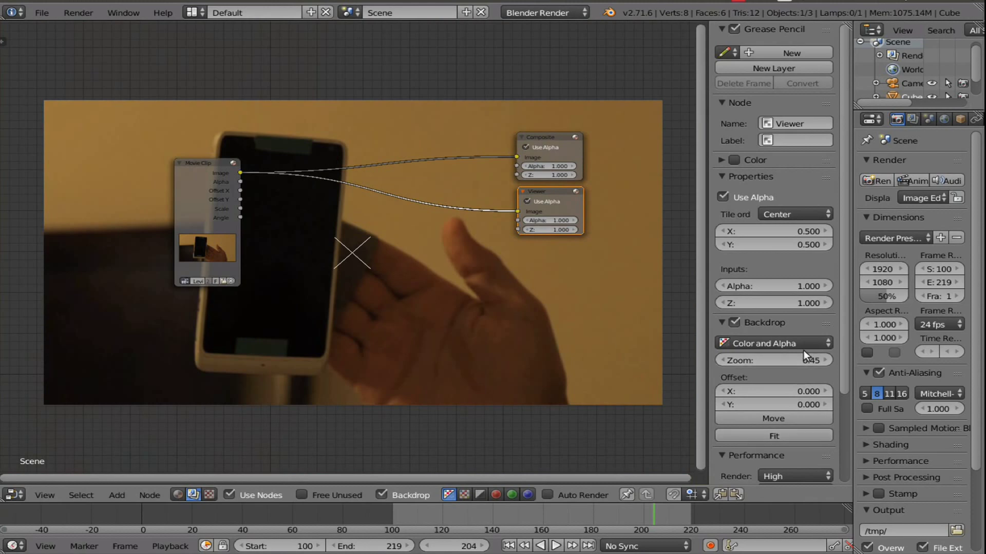
pyautogui.press('n')
pyautogui.press('n')
pyautogui.press('n')
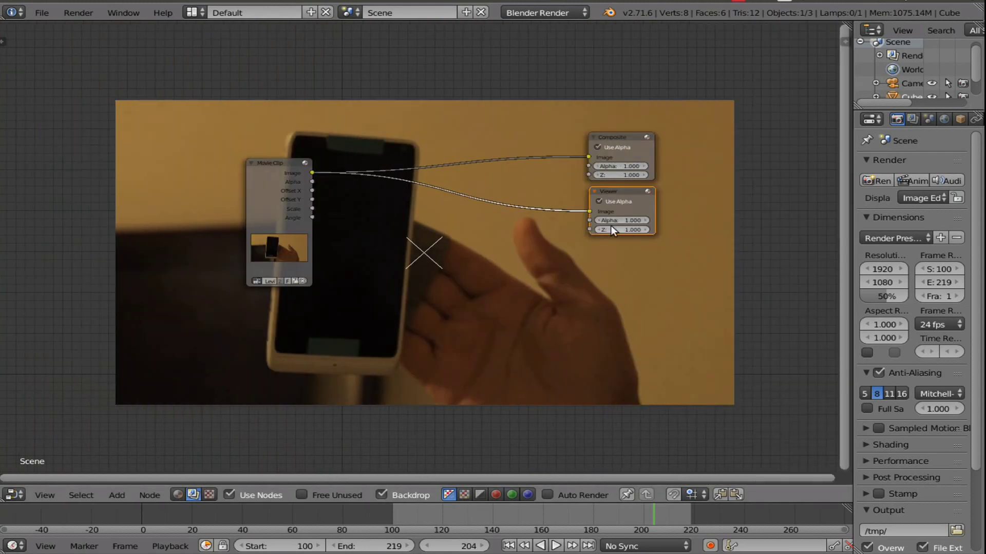
# Add a reroute point joining the two Movie Clip links just before the Composite and Viewer nodes
pyautogui.scroll(1, 612, 226)
pyautogui.moveTo(617, 230); pyautogui.dragTo(558, 288, button='middle')
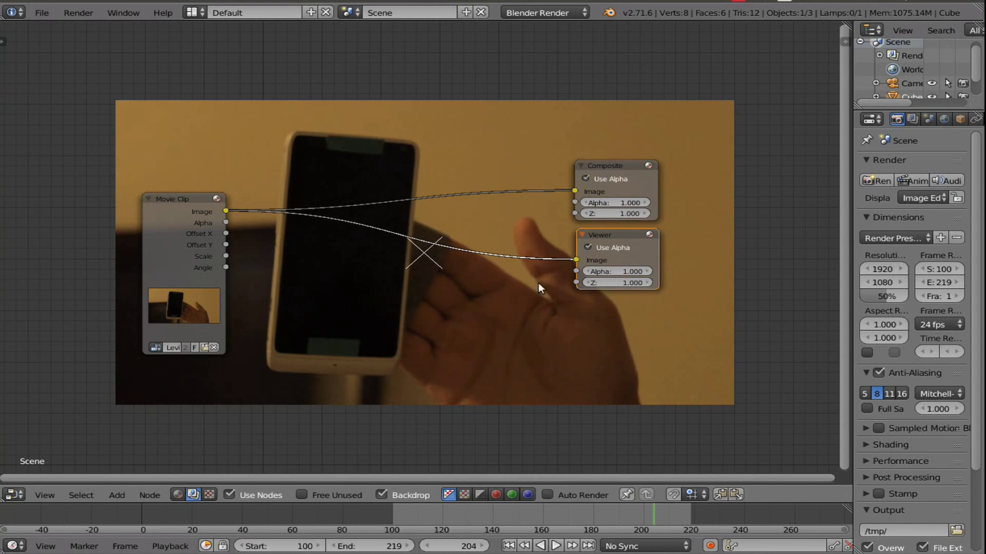
pyautogui.keyDown('shift'); pyautogui.moveTo(542, 278); pyautogui.dragTo(551, 171, button='right'); pyautogui.keyUp('shift')
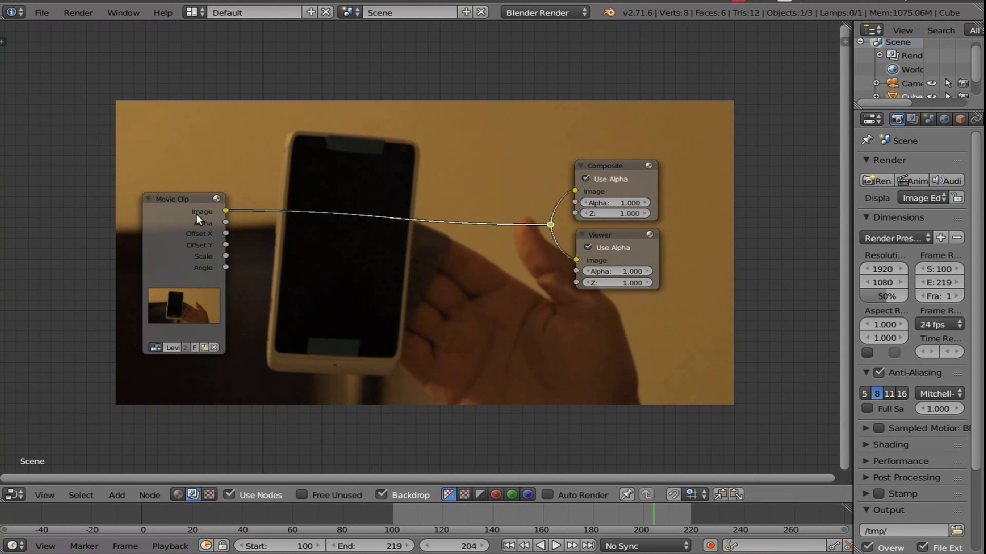
# Move the Movie Clip node farther from the Composite and Viewer nodes to make room for more nodes between them
pyautogui.moveTo(196, 214); pyautogui.dragTo(108, 219)
pyautogui.scroll(-2, 308, 234)
pyautogui.moveTo(429, 247); pyautogui.dragTo(584, 242, button='middle')
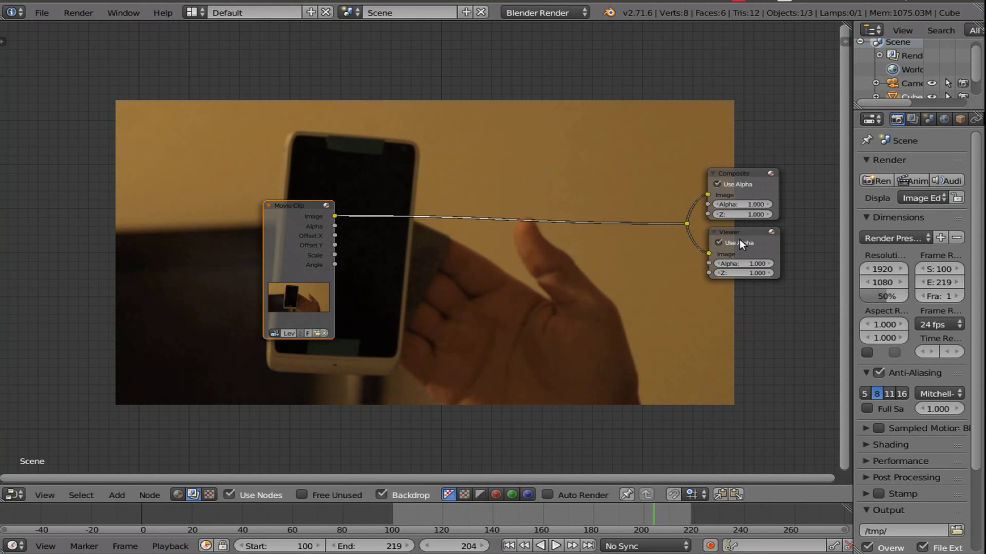
pyautogui.moveTo(301, 236); pyautogui.dragTo(184, 257, button='right')
pyautogui.moveTo(479, 300); pyautogui.dragTo(457, 265, button='middle')
# Add a Set Alpha converter node on the link between the Movie Clip node and the reroute point
pyautogui.scroll(2, 459, 266)
pyautogui.hotkey('shift', 'a')
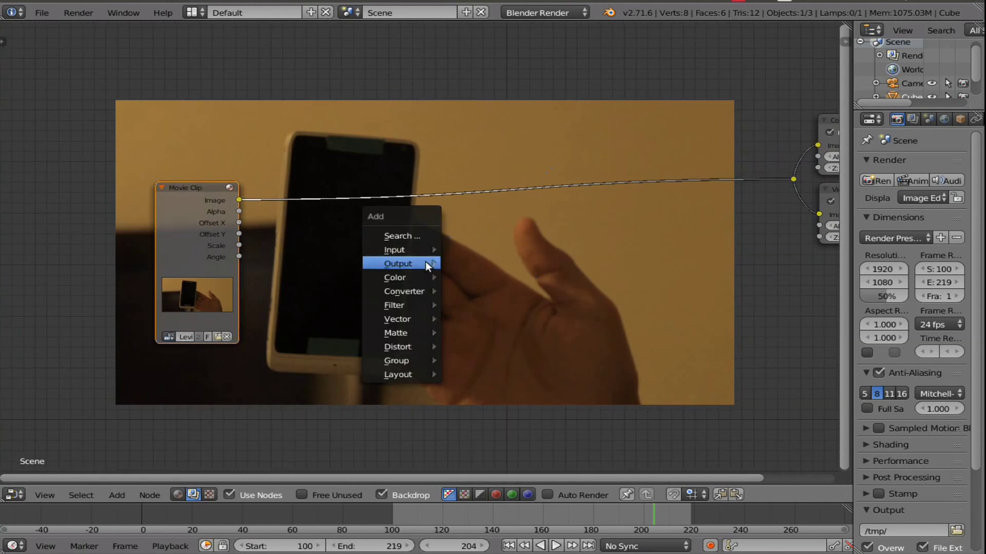
pyautogui.moveTo(414, 289)
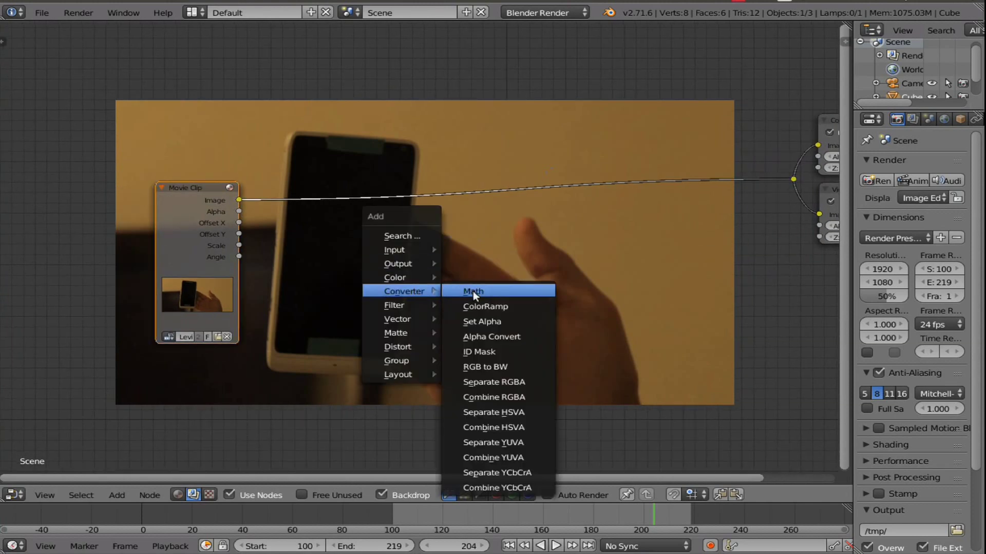
pyautogui.click(491, 320)
pyautogui.click(409, 164)
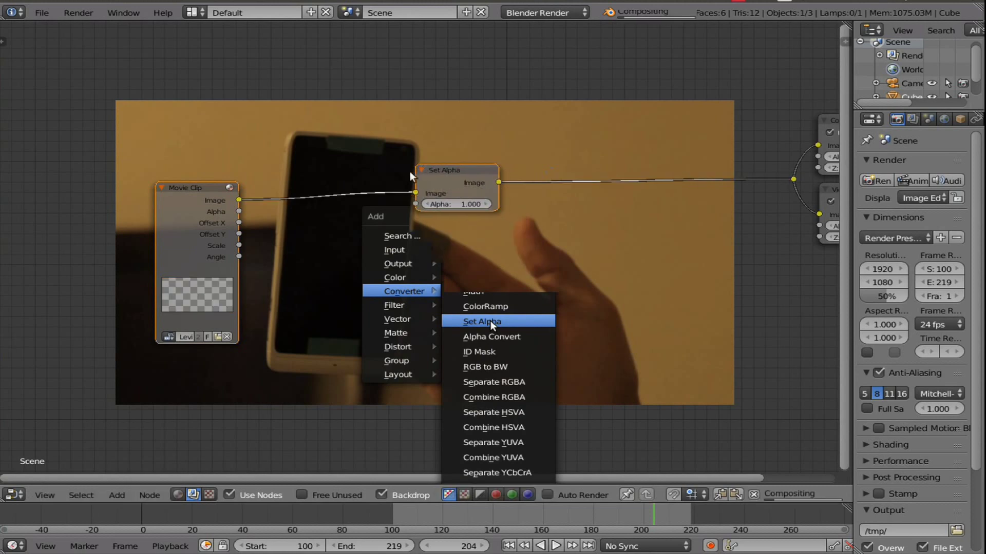
# Move the Movie Clip node higher and add a Mask input node below it, just before the Set Alpha node
pyautogui.moveTo(206, 213); pyautogui.dragTo(182, 152)
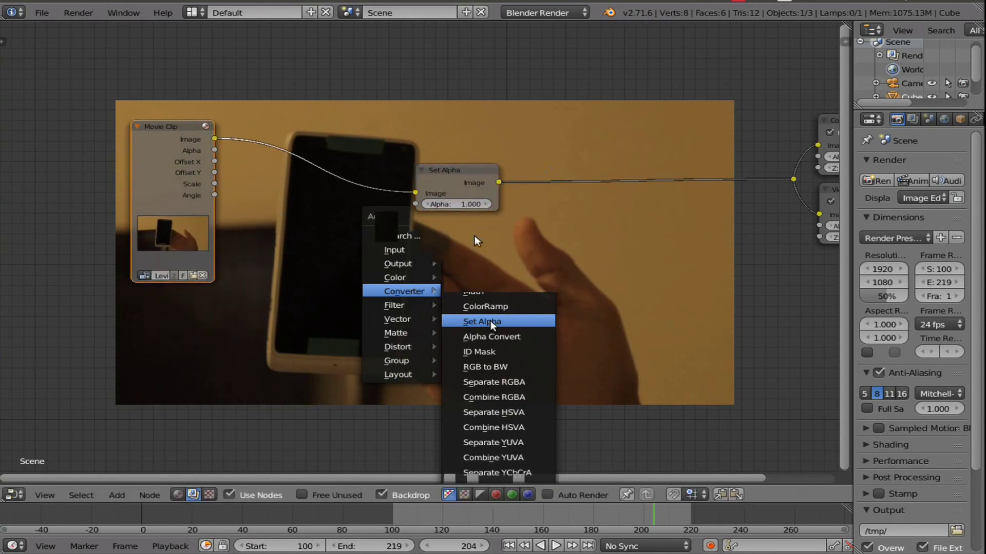
pyautogui.click(469, 177)
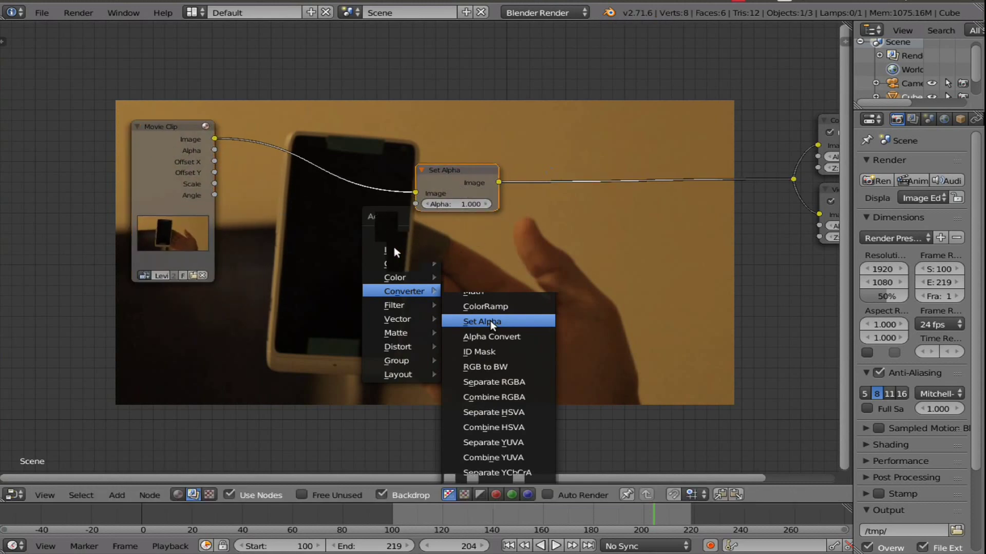
pyautogui.hotkey('shift', 'a')
pyautogui.moveTo(362, 220)
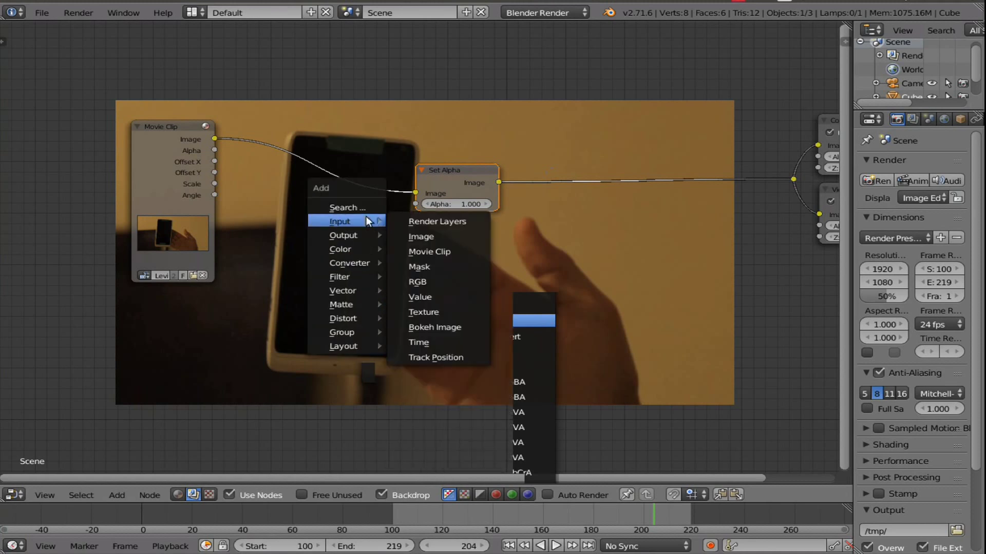
pyautogui.click(431, 261)
pyautogui.click(279, 247)
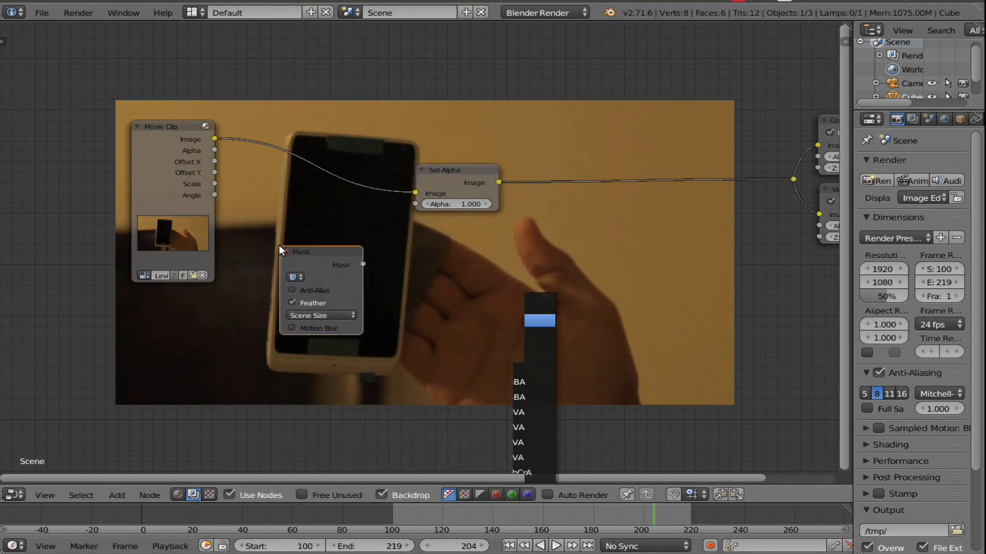
# Assign the Cut Out mask to the Mask node and link its Mask output to the Set Alpha node's Alpha input
pyautogui.click(294, 276)
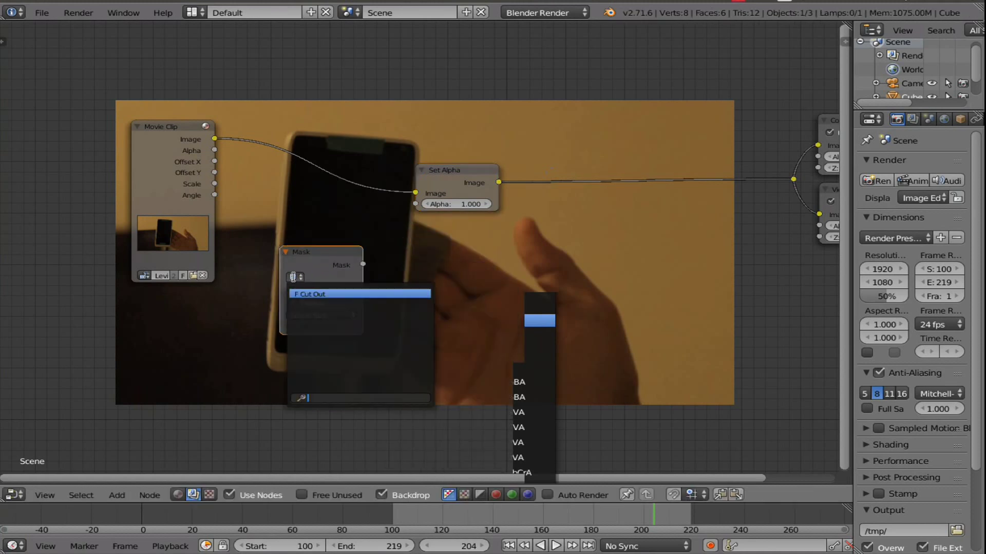
pyautogui.click(335, 294)
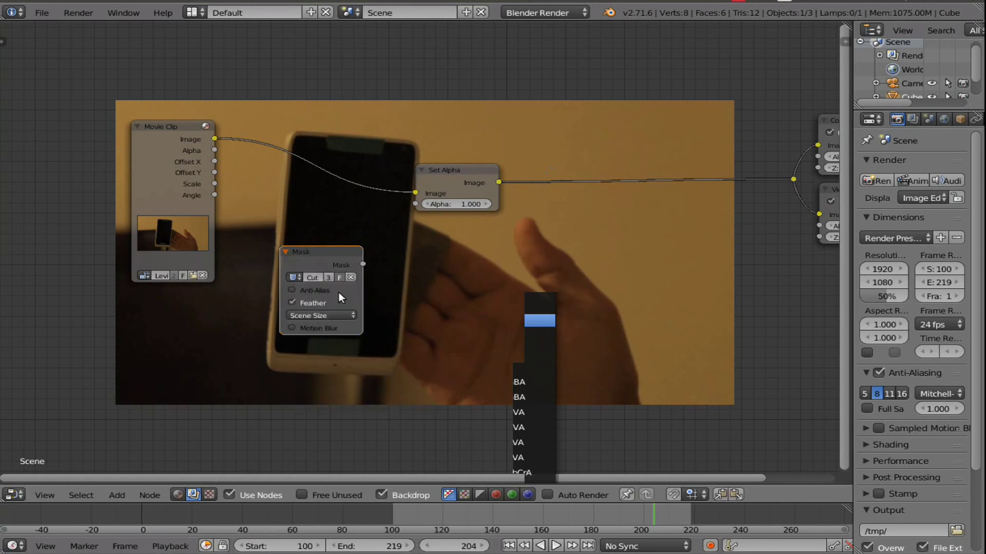
pyautogui.press('g')
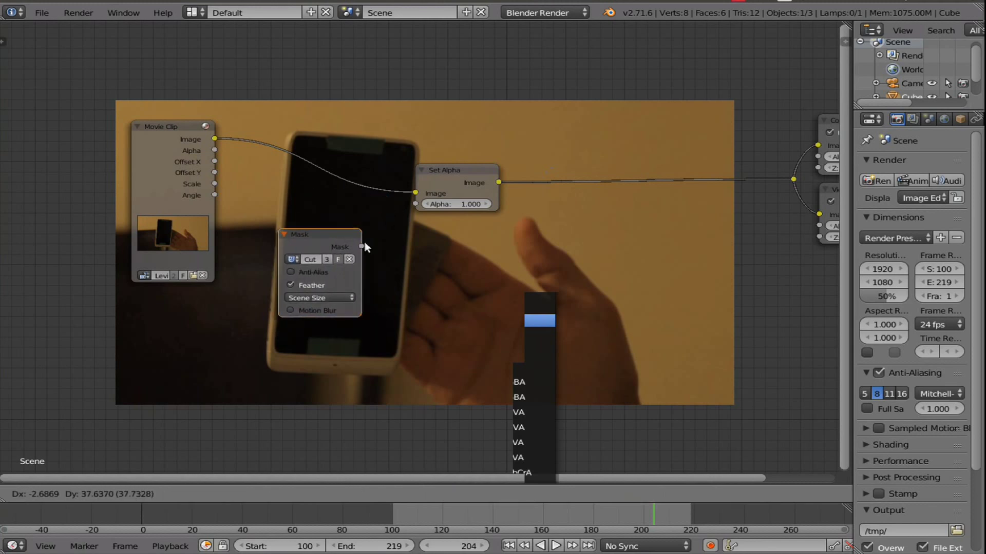
pyautogui.click(364, 242)
pyautogui.moveTo(363, 246); pyautogui.dragTo(415, 204)
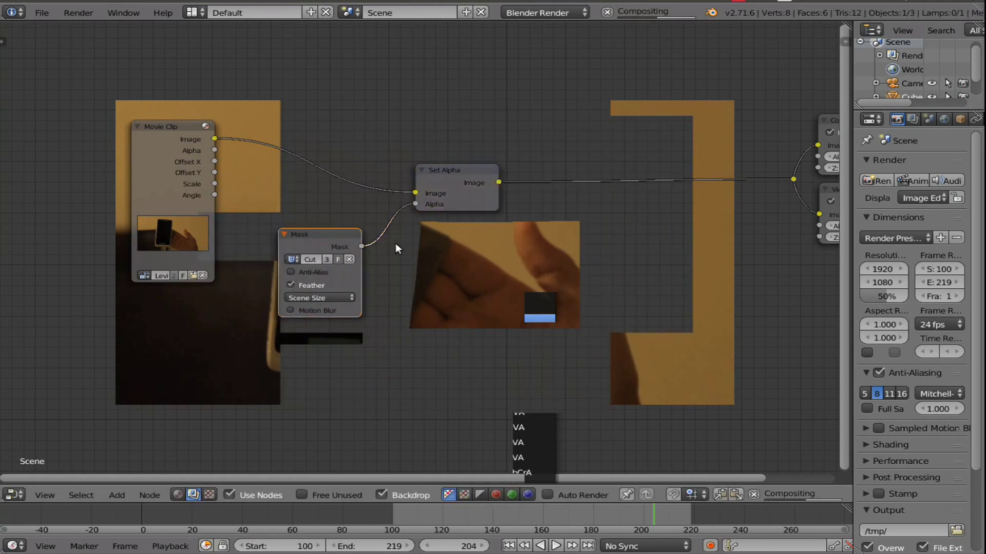
# Widen the render properties area and set the render resolution scale to 100%
pyautogui.scroll(-1, 538, 341)
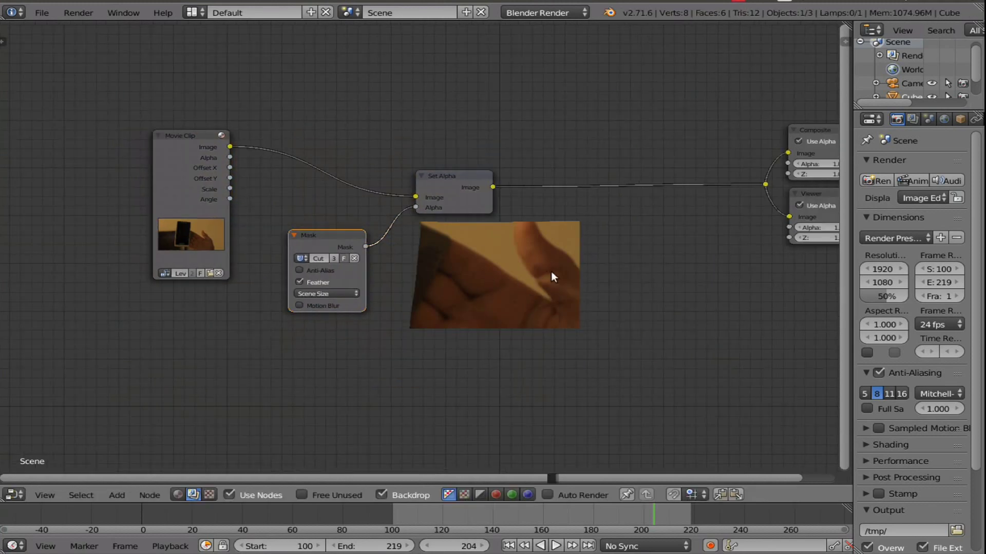
pyautogui.moveTo(851, 313); pyautogui.dragTo(769, 317)
pyautogui.scroll(-2, 593, 299)
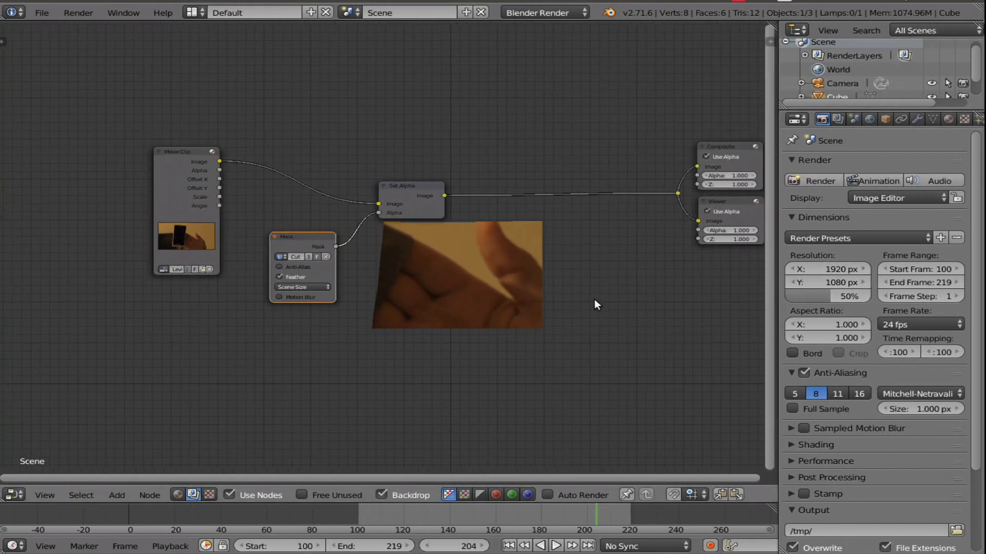
pyautogui.keyDown('ctrl'); pyautogui.hscroll(4, 569, 304); pyautogui.keyUp('ctrl')
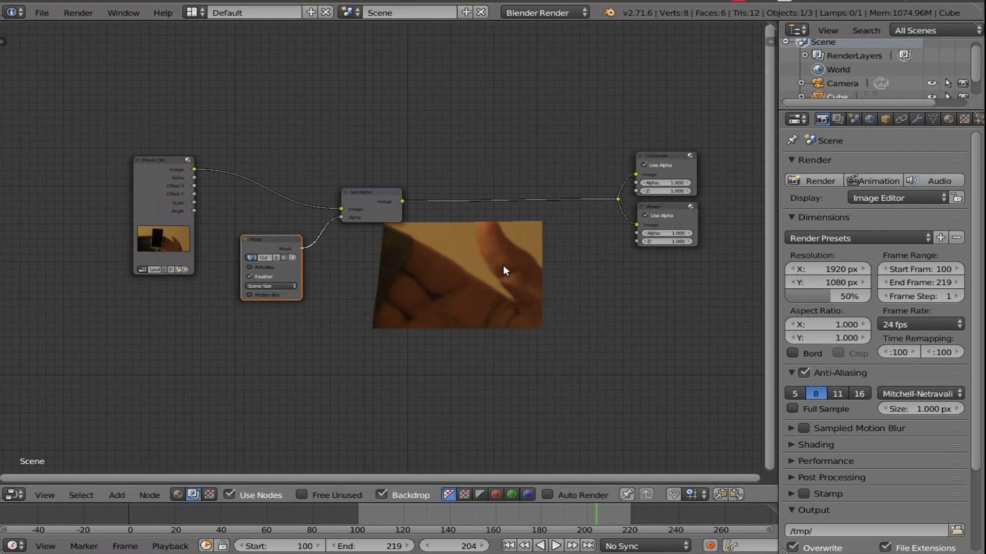
pyautogui.scroll(1, 358, 277)
pyautogui.scroll(1, 358, 277)
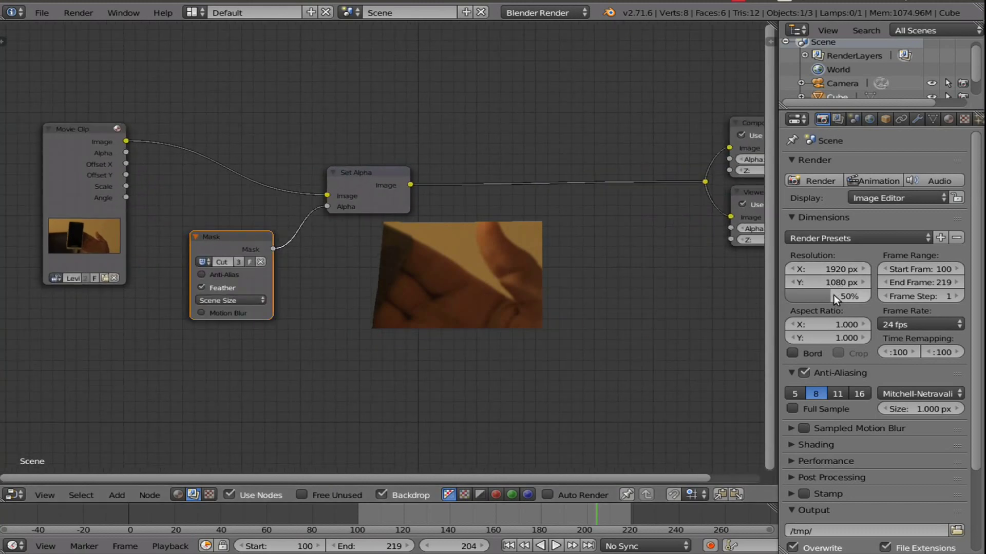
pyautogui.moveTo(832, 297); pyautogui.dragTo(877, 297)
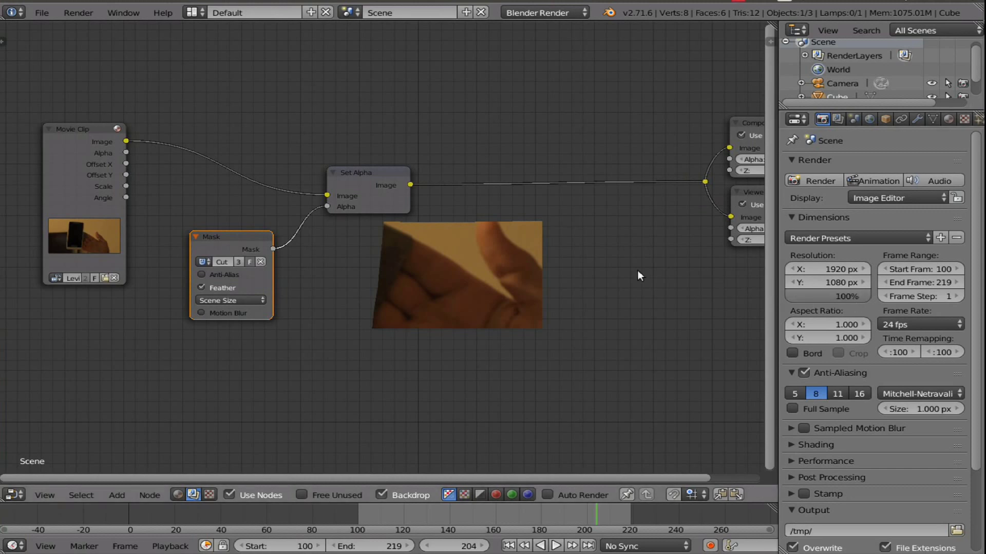
# Refresh the composite preview by switching the backdrop off and on again
pyautogui.scroll(-2, 518, 307)
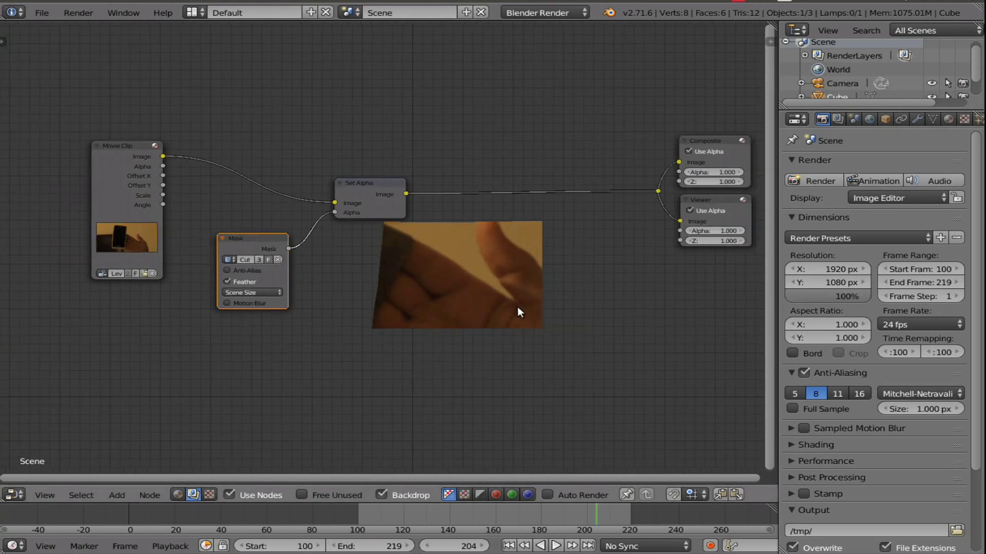
pyautogui.click(380, 494)
pyautogui.click(380, 494)
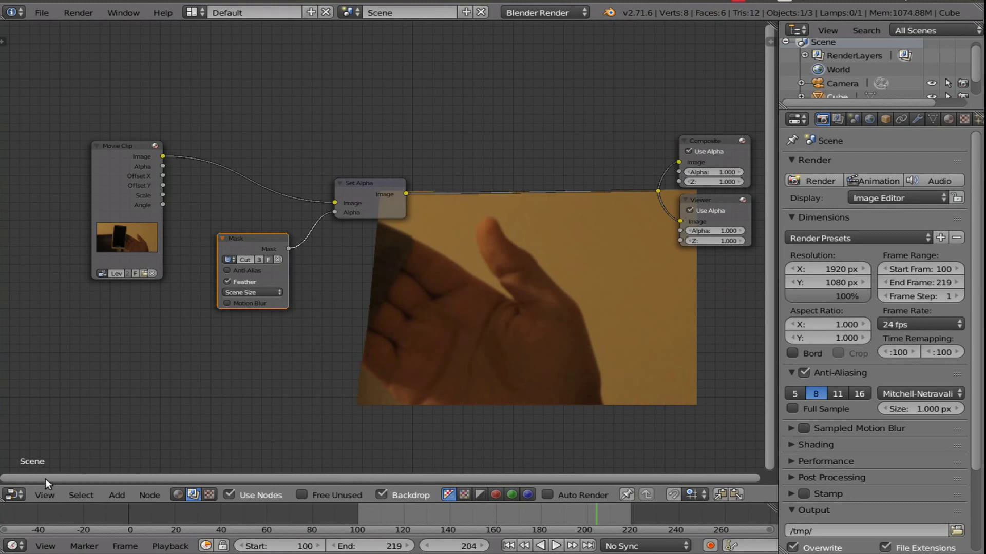
# Invert the Cut Out mask's layer in the Movie Clip Editor so the hand area is removed, and return to the Node Editor
pyautogui.click(15, 495)
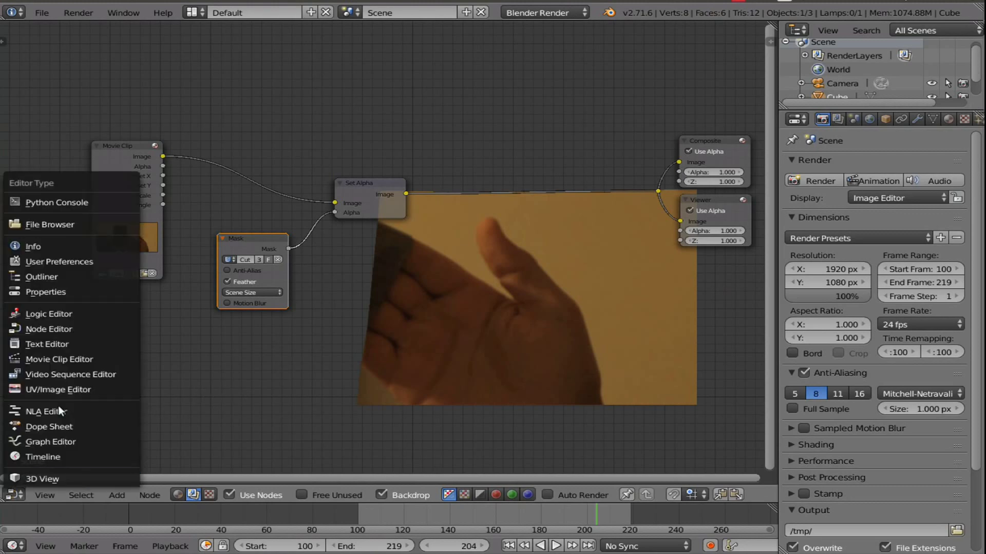
pyautogui.click(79, 360)
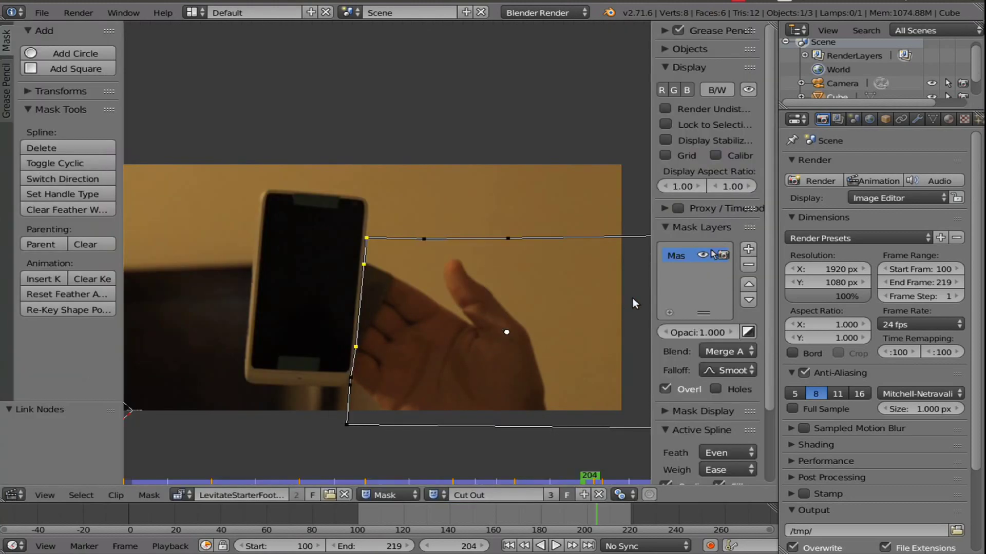
pyautogui.moveTo(650, 298); pyautogui.dragTo(613, 299)
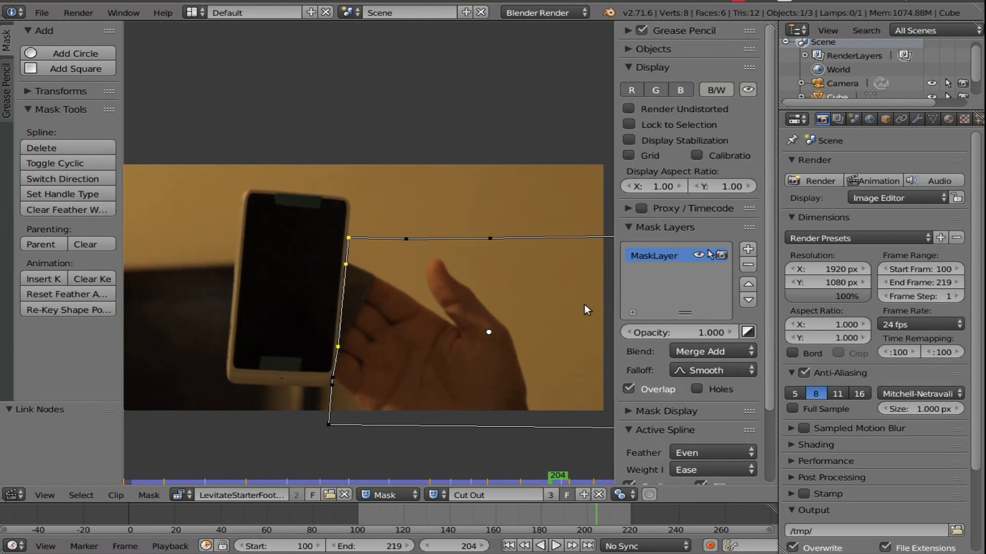
pyautogui.press('n')
pyautogui.press('n')
pyautogui.scroll(-2, 603, 322)
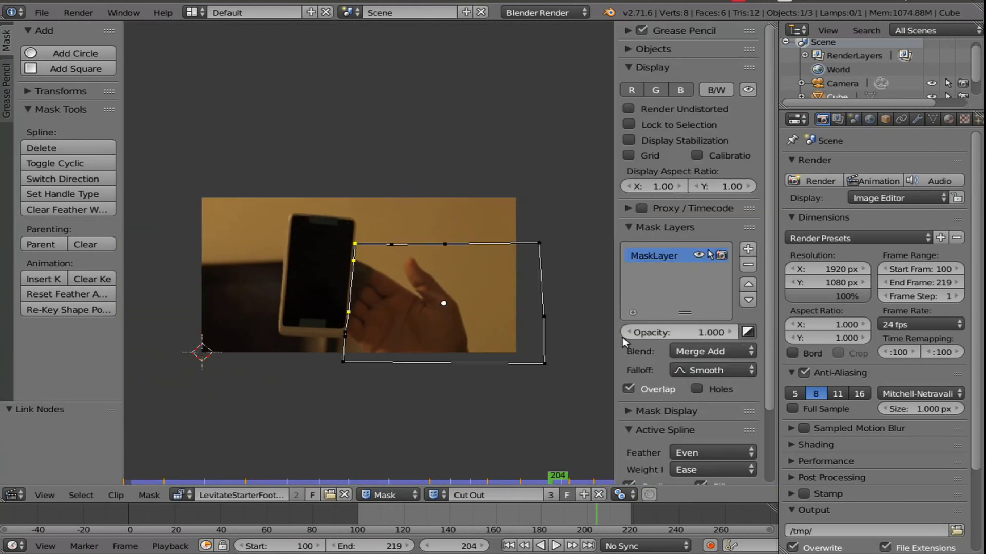
pyautogui.click(13, 495)
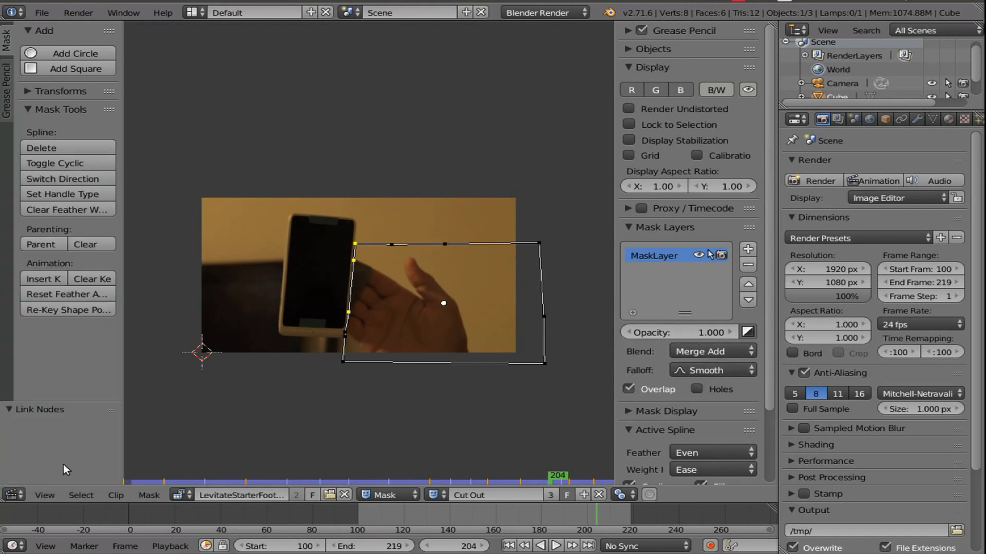
pyautogui.click(14, 495)
pyautogui.click(78, 328)
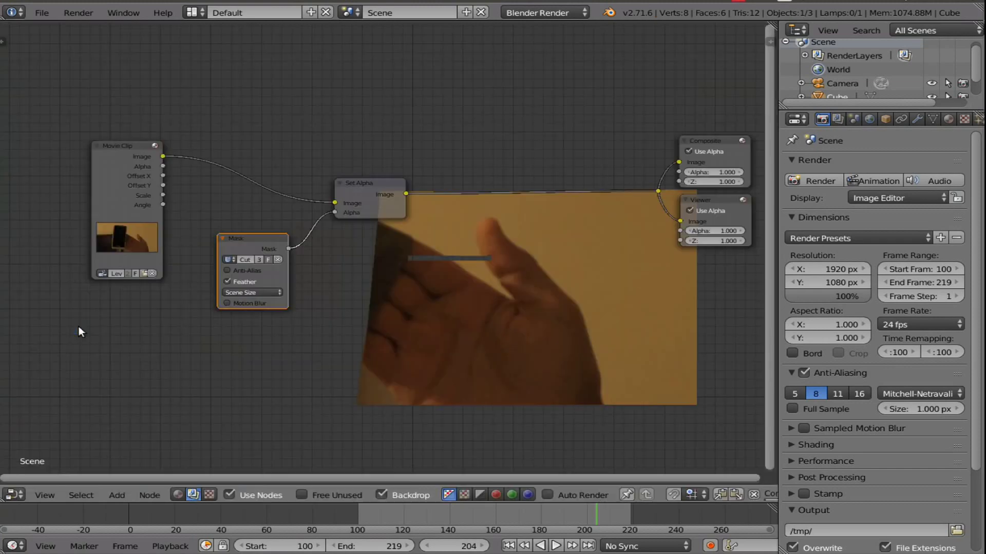
# Rearrange the Movie Clip, Mask and Set Alpha nodes, leaving free space before the Composite and Viewer nodes
pyautogui.scroll(-4, 500, 255)
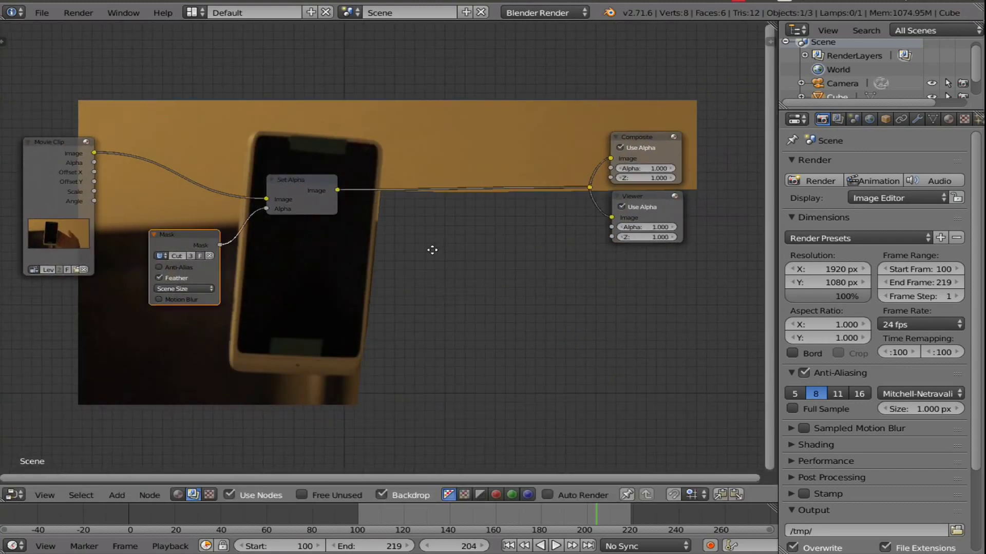
pyautogui.moveTo(429, 252); pyautogui.dragTo(574, 246, button='middle')
pyautogui.scroll(-2, 444, 272)
pyautogui.moveTo(443, 274); pyautogui.dragTo(474, 272, button='middle')
pyautogui.scroll(4, 462, 277)
pyautogui.moveTo(378, 203); pyautogui.dragTo(443, 177)
pyautogui.moveTo(280, 230); pyautogui.dragTo(296, 238)
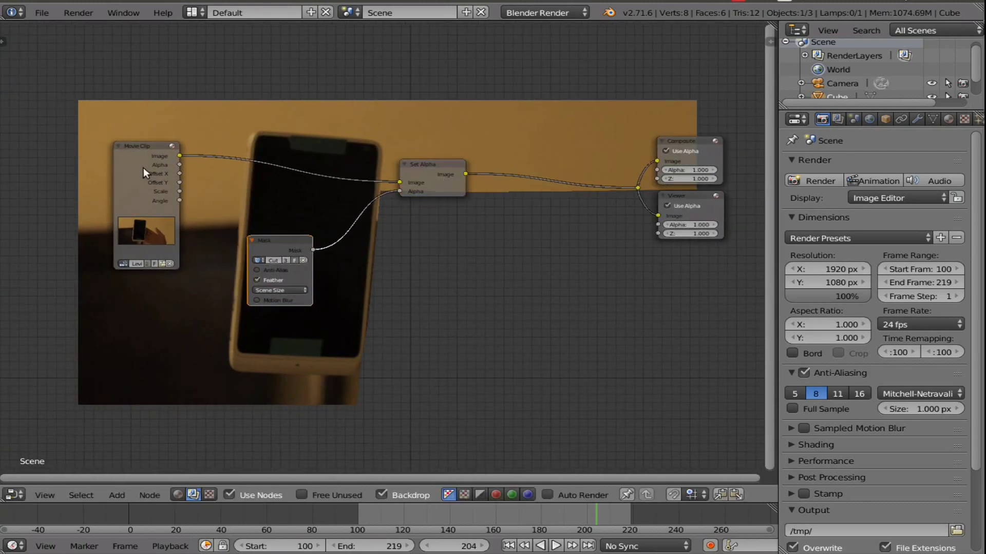
pyautogui.moveTo(143, 169); pyautogui.dragTo(123, 151)
pyautogui.moveTo(418, 174)
pyautogui.mouseDown()
pyautogui.moveTo(384, 182)
pyautogui.moveTo(401, 177)
pyautogui.mouseUp()
pyautogui.moveTo(276, 238); pyautogui.dragTo(237, 246)
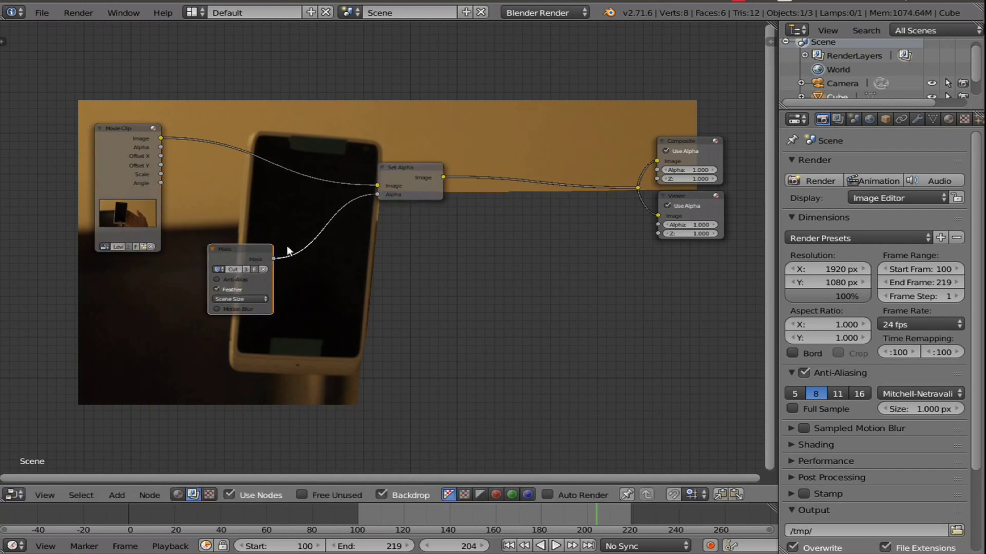
# Insert an Alpha Over color node on the link after Set Alpha, and move the Set Alpha node farther away from it
pyautogui.hotkey('shift', 'a')
pyautogui.moveTo(473, 234)
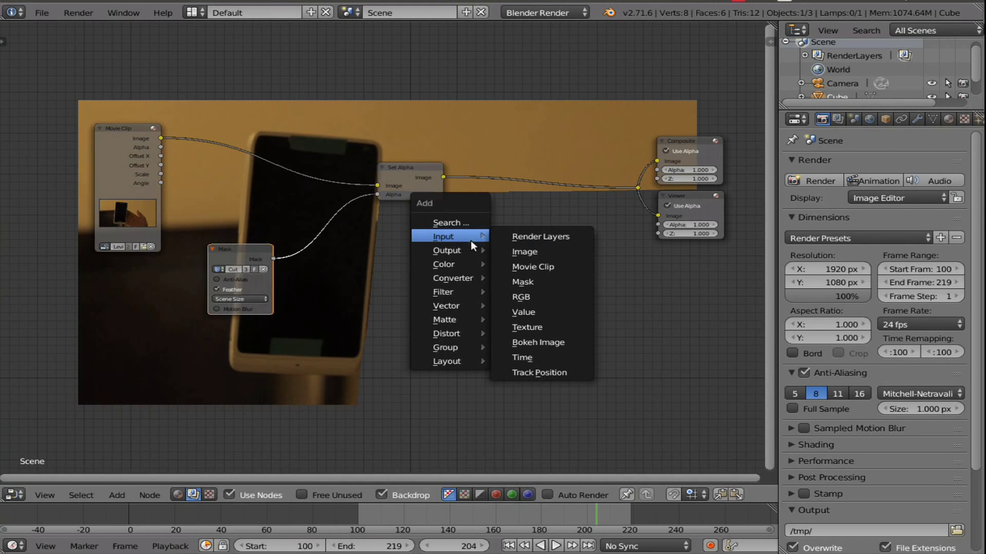
pyautogui.moveTo(457, 265)
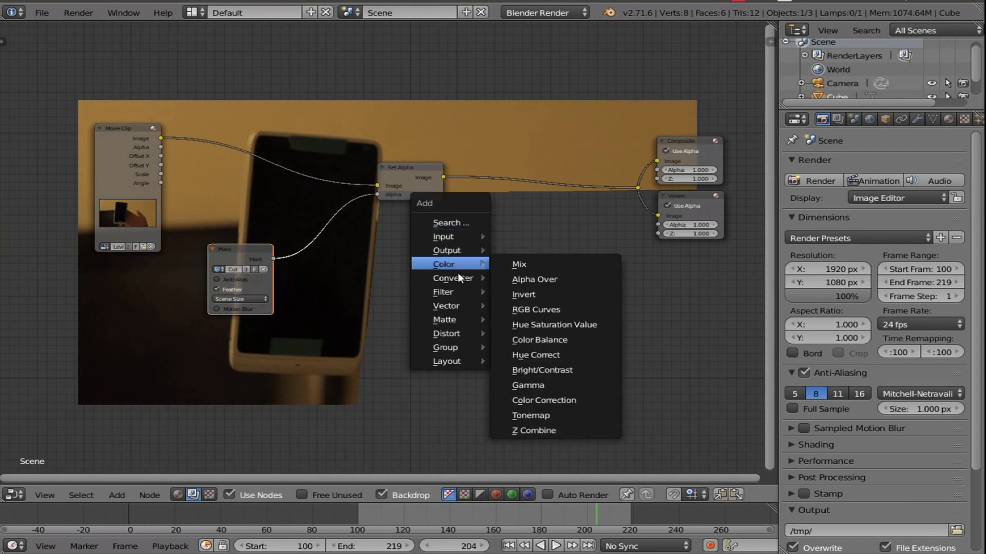
pyautogui.click(541, 279)
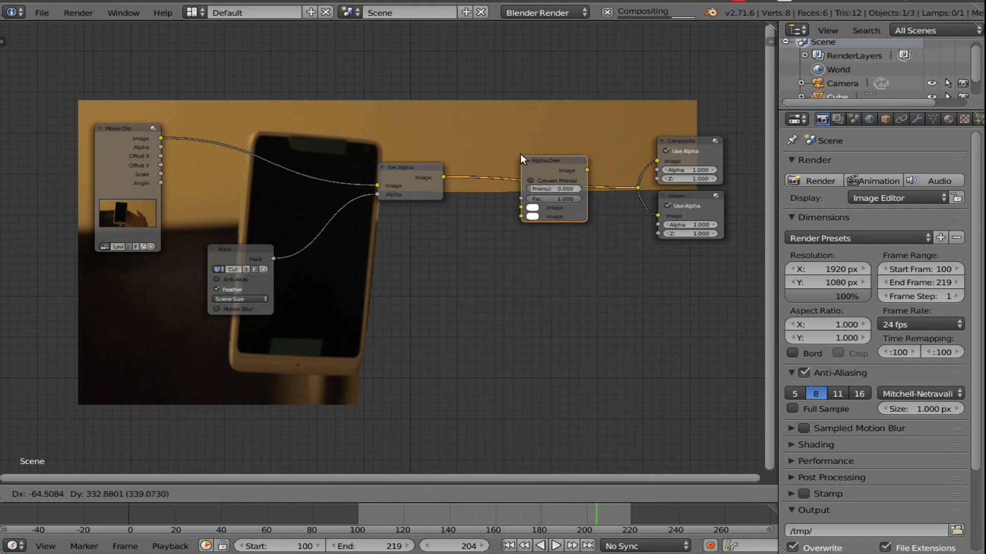
pyautogui.click(519, 153)
pyautogui.moveTo(436, 169); pyautogui.dragTo(395, 198)
# Add an Image input node below the Set Alpha link and connect its Image output to Alpha Over's first Image input
pyautogui.hotkey('shift', 'a')
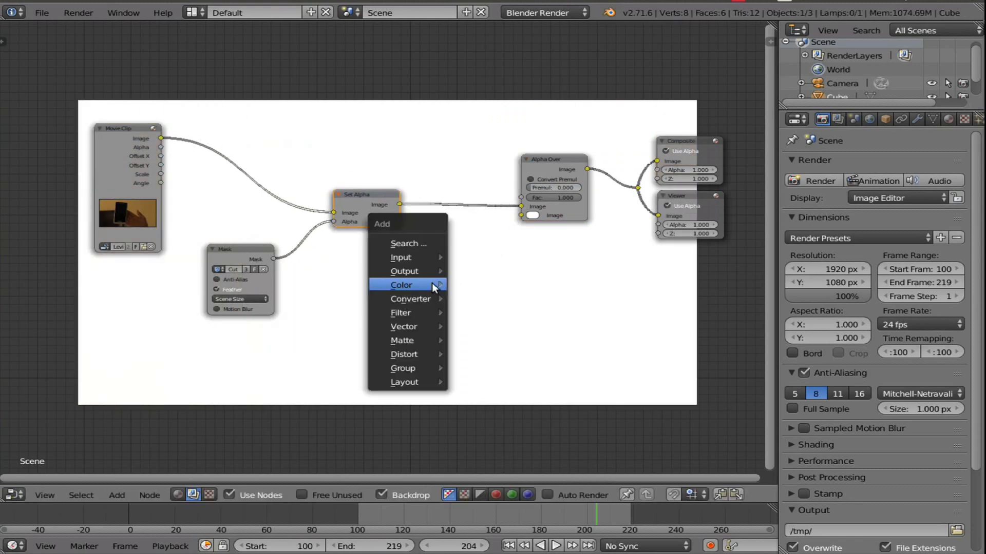
pyautogui.moveTo(433, 285)
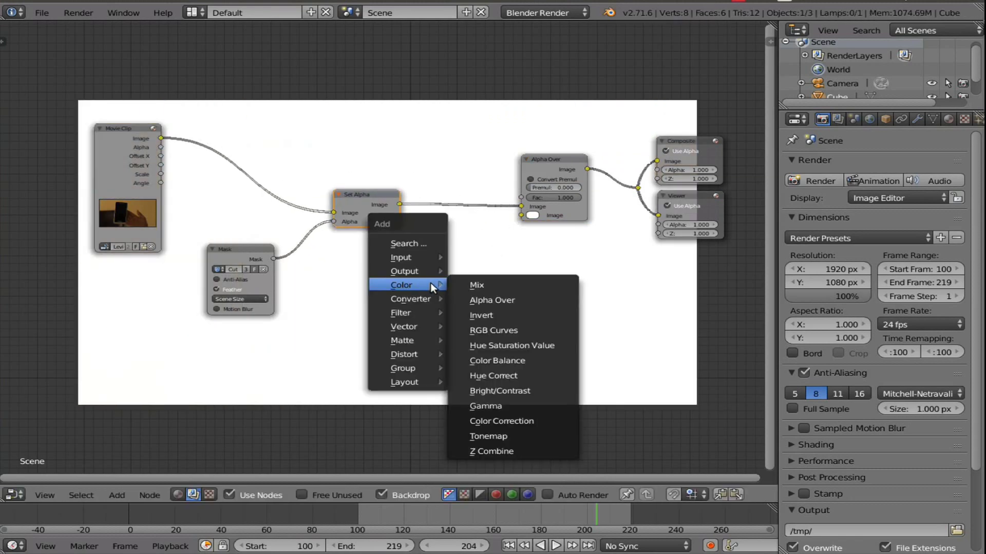
pyautogui.moveTo(419, 259)
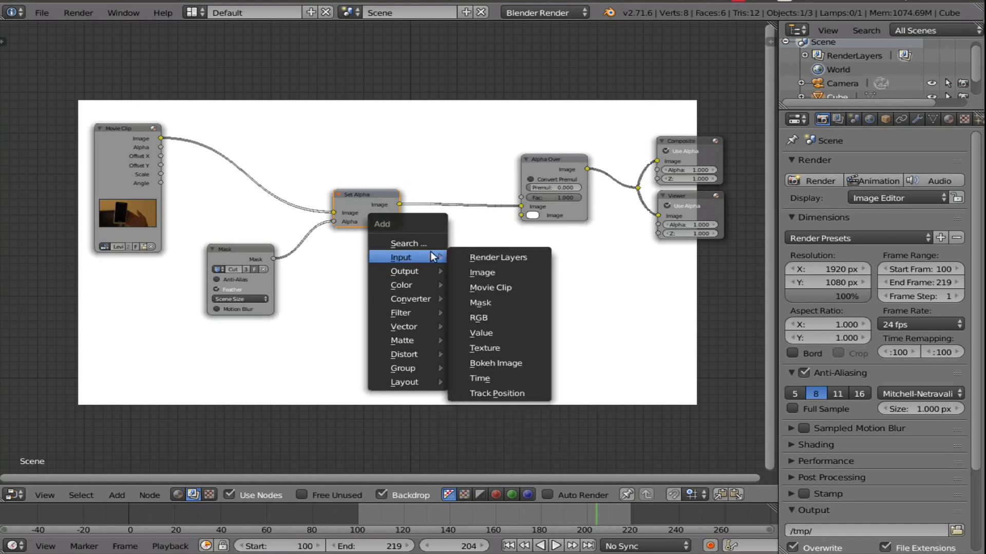
pyautogui.click(470, 273)
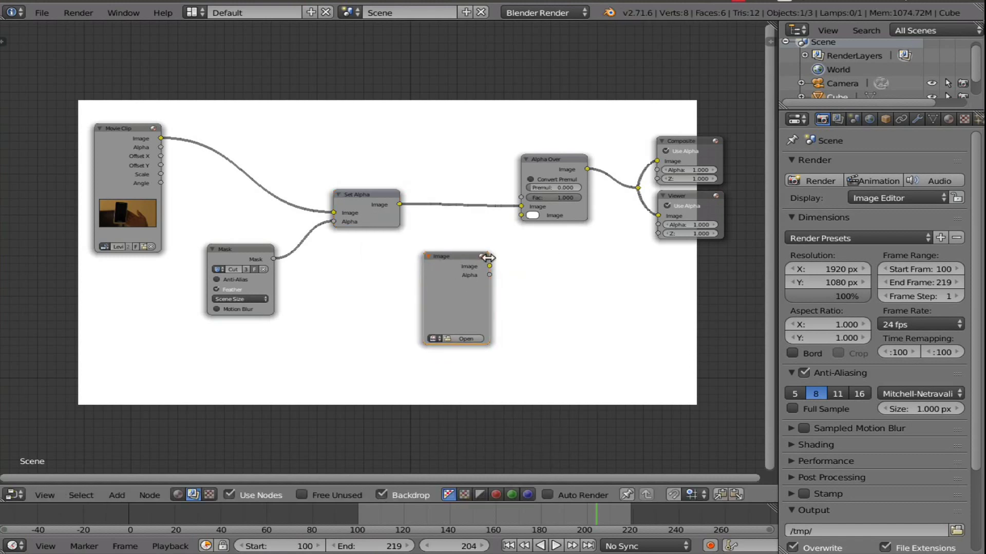
pyautogui.moveTo(489, 266); pyautogui.dragTo(523, 208)
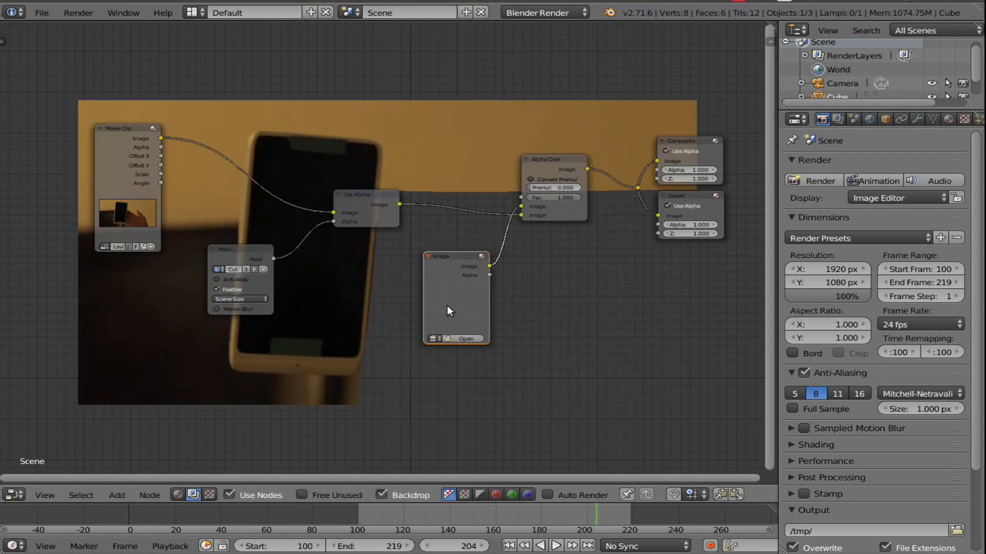
pyautogui.scroll(1, 473, 325)
pyautogui.moveTo(456, 309); pyautogui.dragTo(384, 274, button='middle')
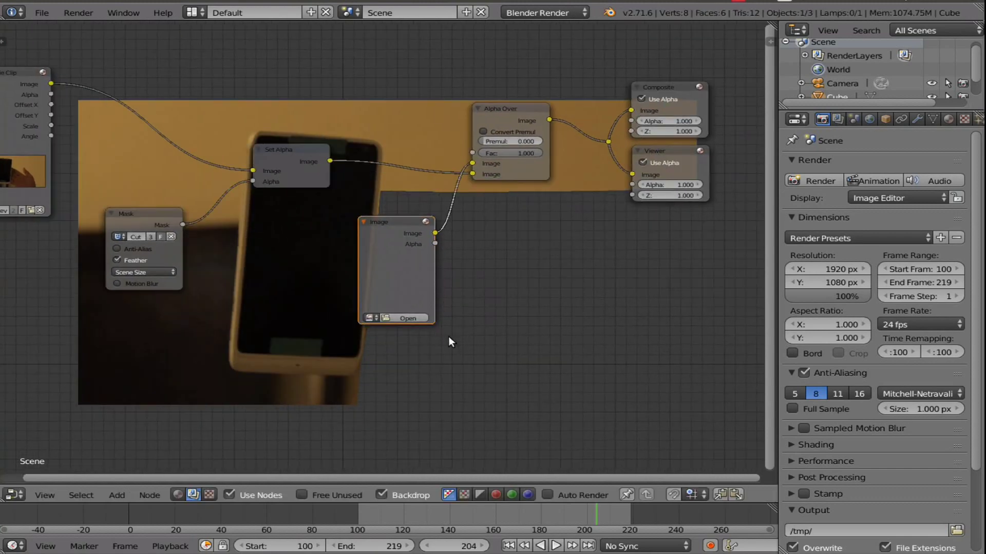
pyautogui.scroll(-1, 405, 385)
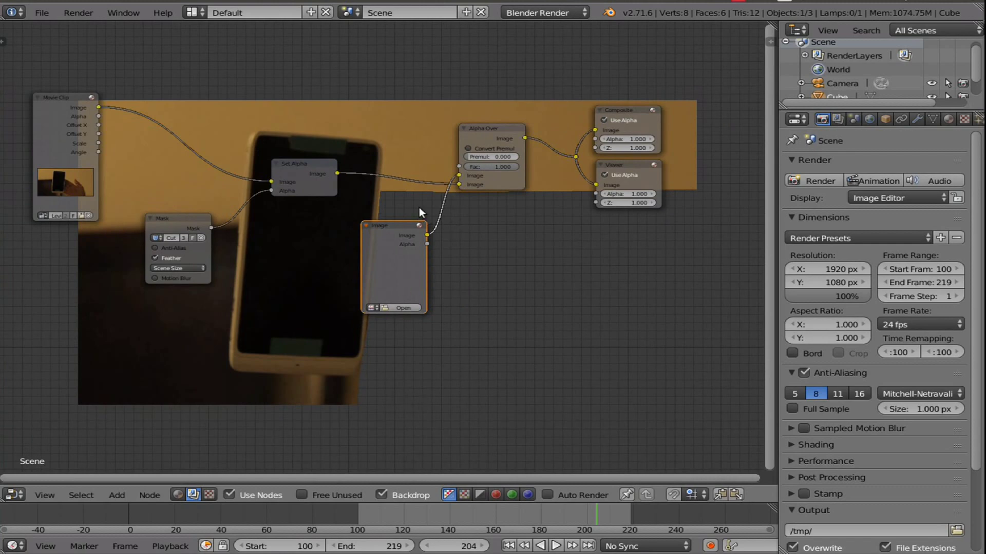
pyautogui.scroll(-4, 365, 322)
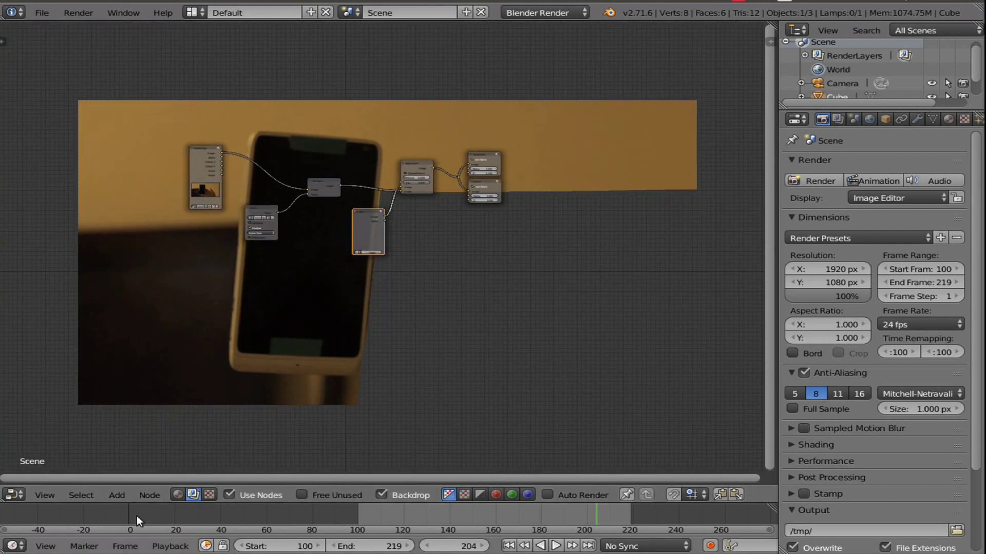
# Go to frame 0 and rearrange the Set Alpha, Alpha Over and Image nodes, bringing Image and Alpha Over closer to Set Alpha
pyautogui.click(123, 517)
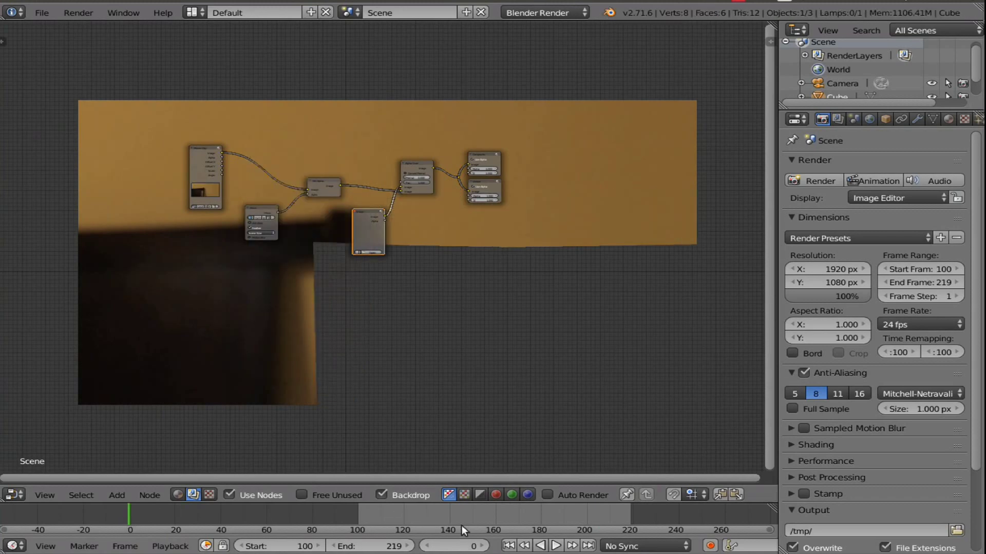
pyautogui.scroll(4, 387, 201)
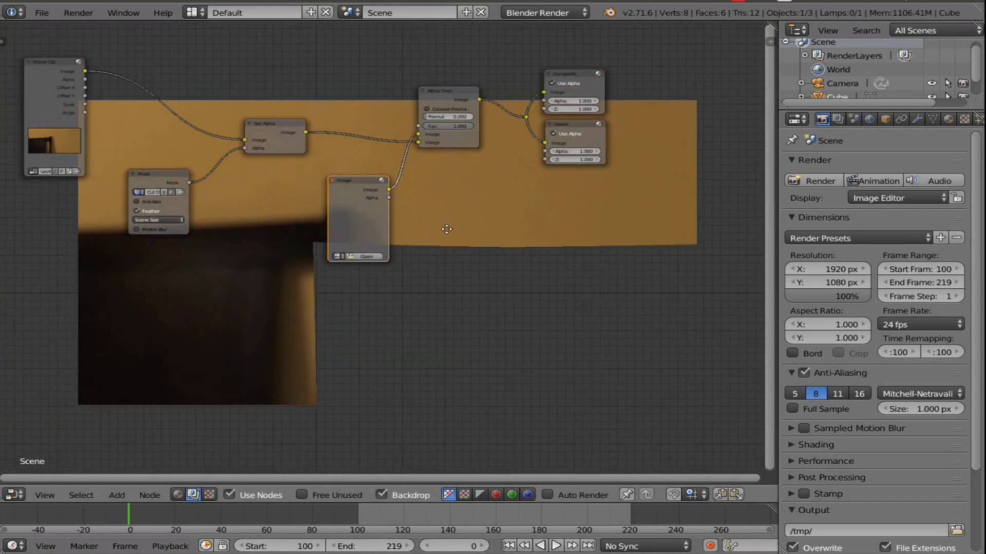
pyautogui.moveTo(447, 229); pyautogui.dragTo(508, 307, button='middle')
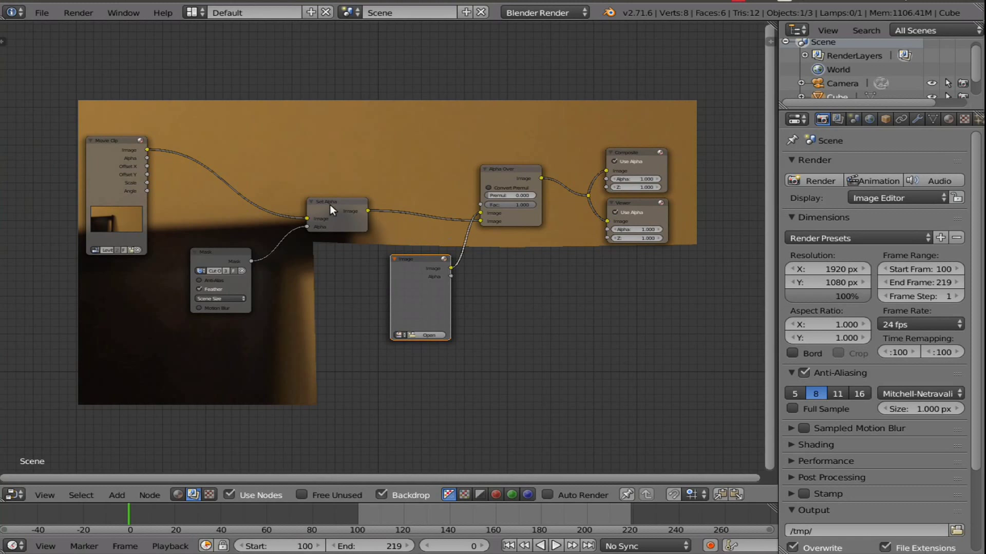
pyautogui.moveTo(329, 205); pyautogui.dragTo(338, 196)
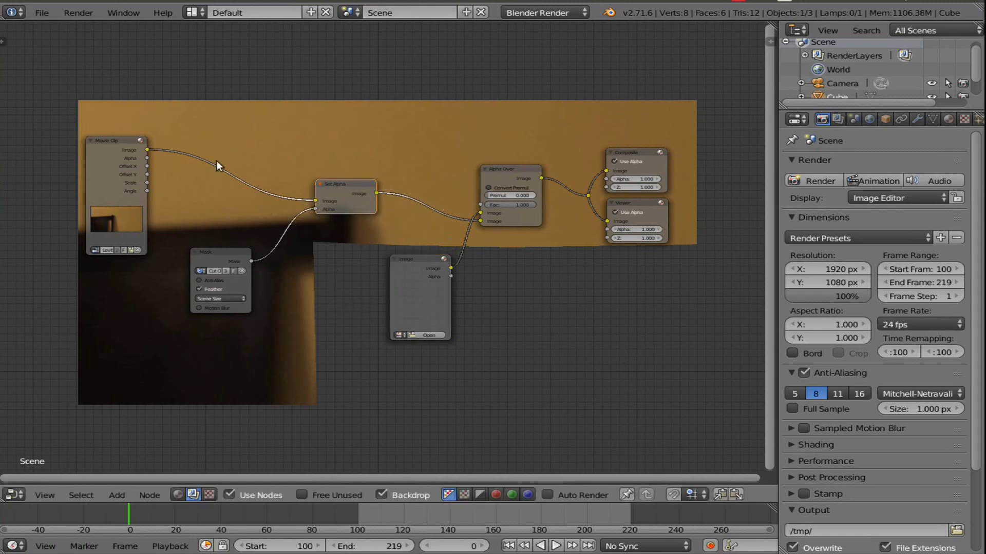
pyautogui.moveTo(506, 168); pyautogui.dragTo(476, 177)
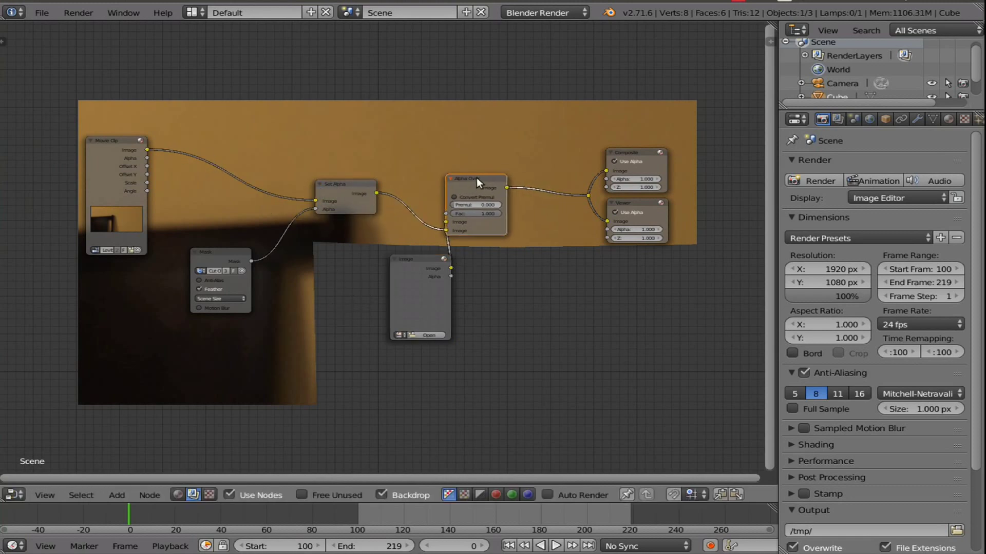
pyautogui.moveTo(427, 261); pyautogui.dragTo(351, 254)
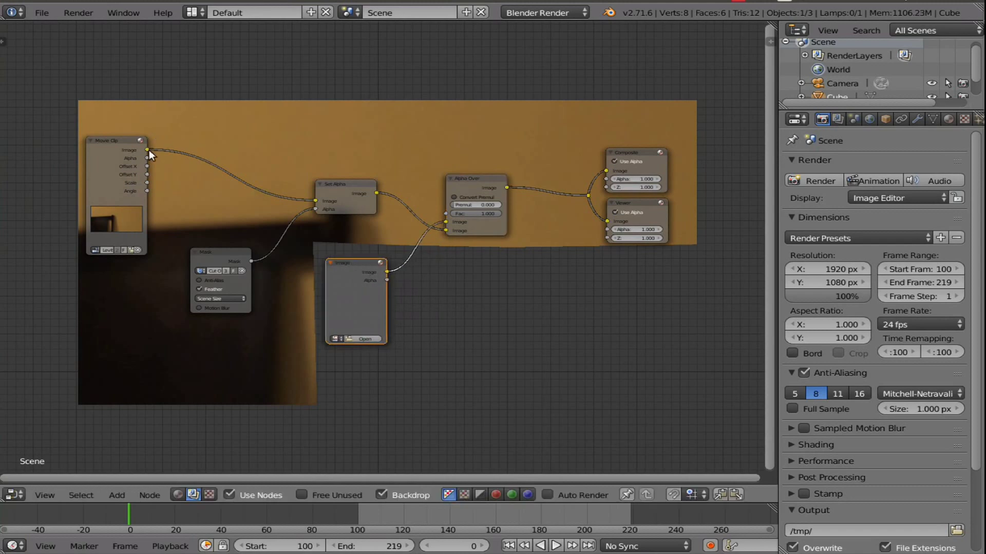
# Link the Movie Clip's Image output directly to the reroute feeding Composite and Viewer, and render the frame
pyautogui.moveTo(148, 150); pyautogui.dragTo(592, 193)
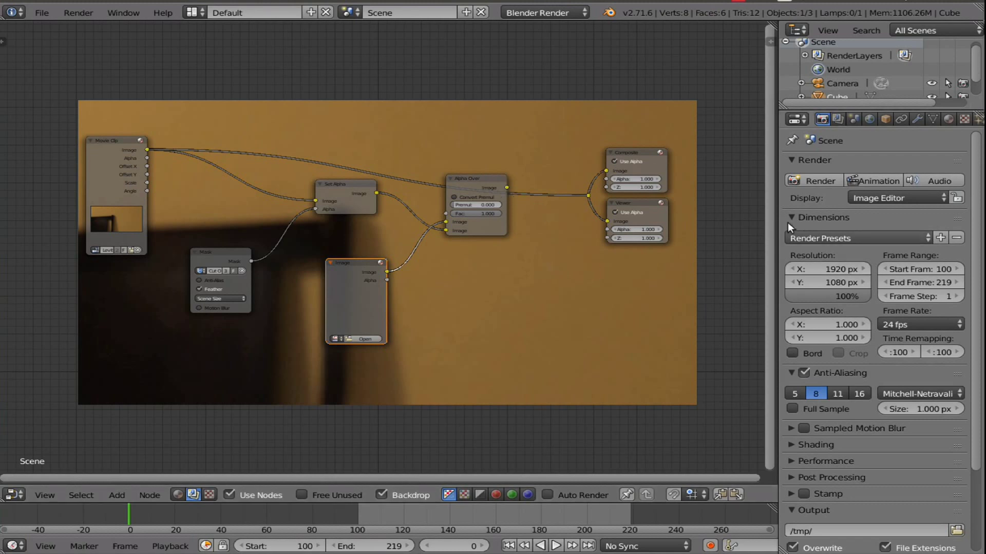
pyautogui.click(812, 181)
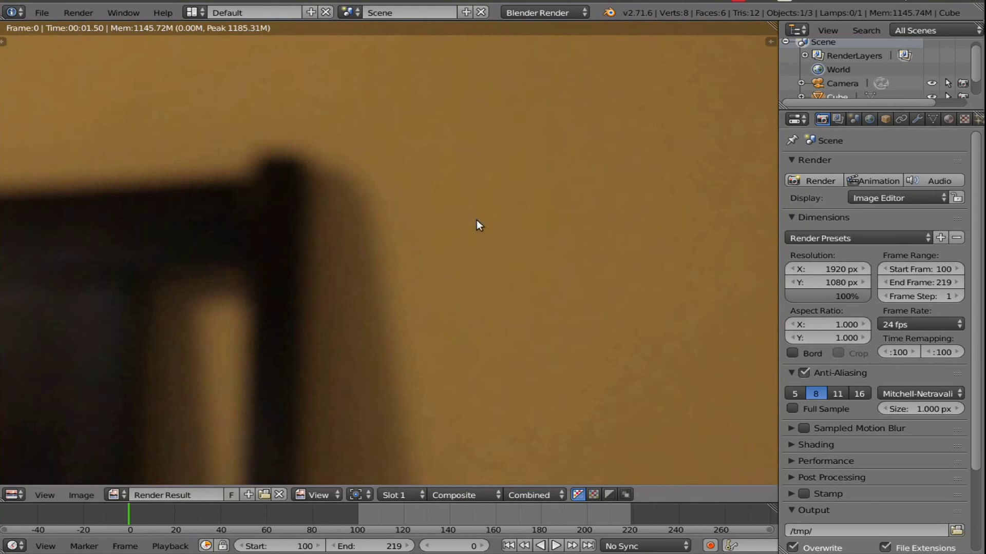
pyautogui.scroll(-3, 476, 226)
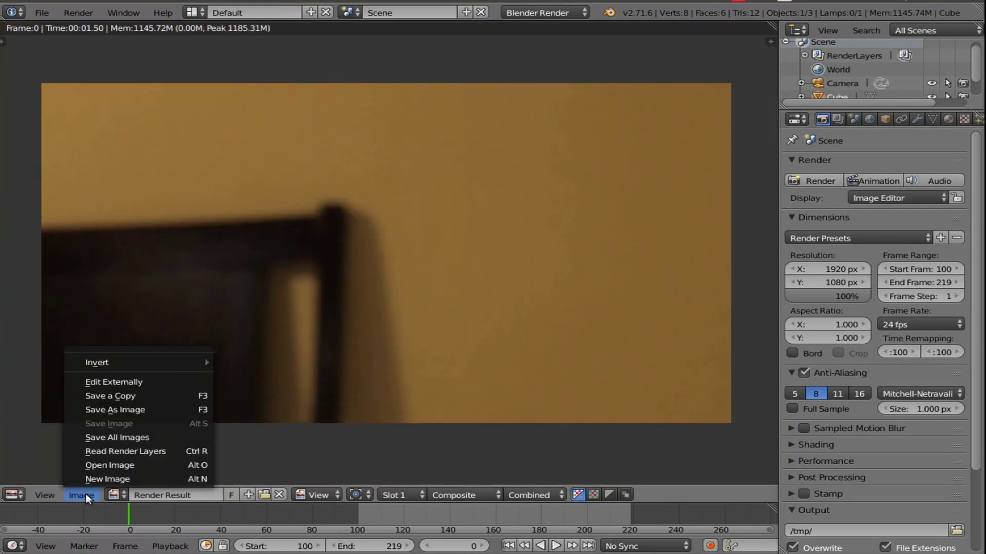
# Save the rendered image as BackDrop.png in the Downloads folder
pyautogui.click(121, 406)
pyautogui.click(54, 241)
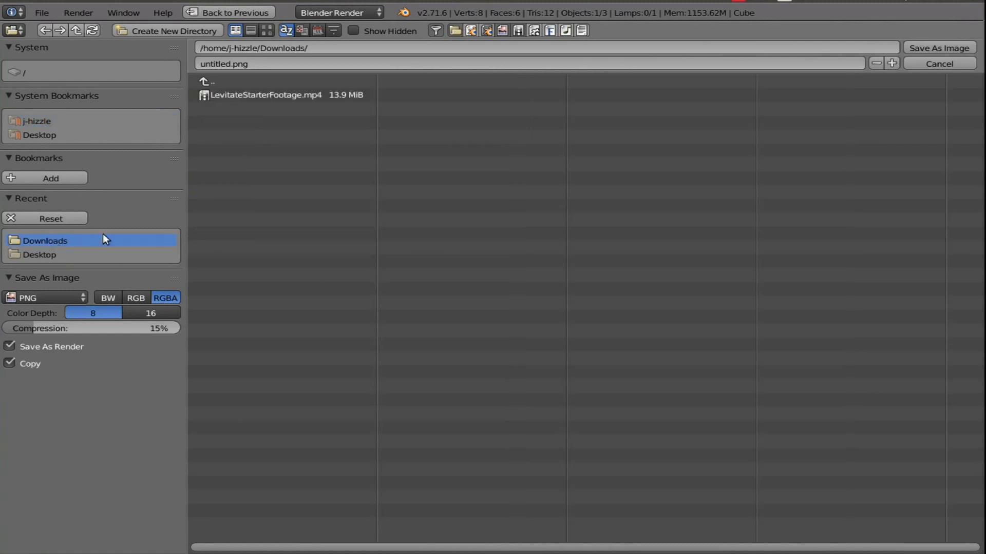
pyautogui.click(213, 65)
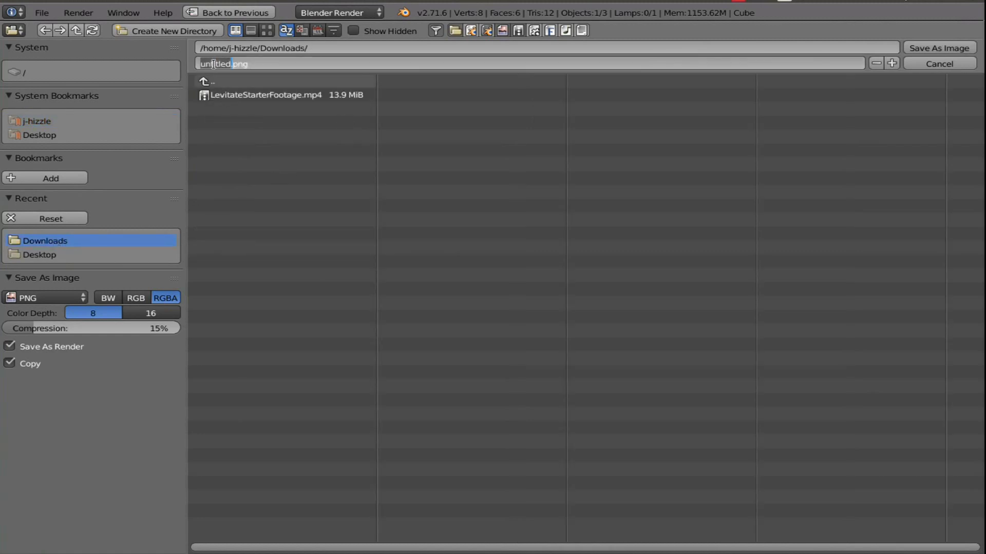
pyautogui.write('BackDrop')
pyautogui.press('Return')
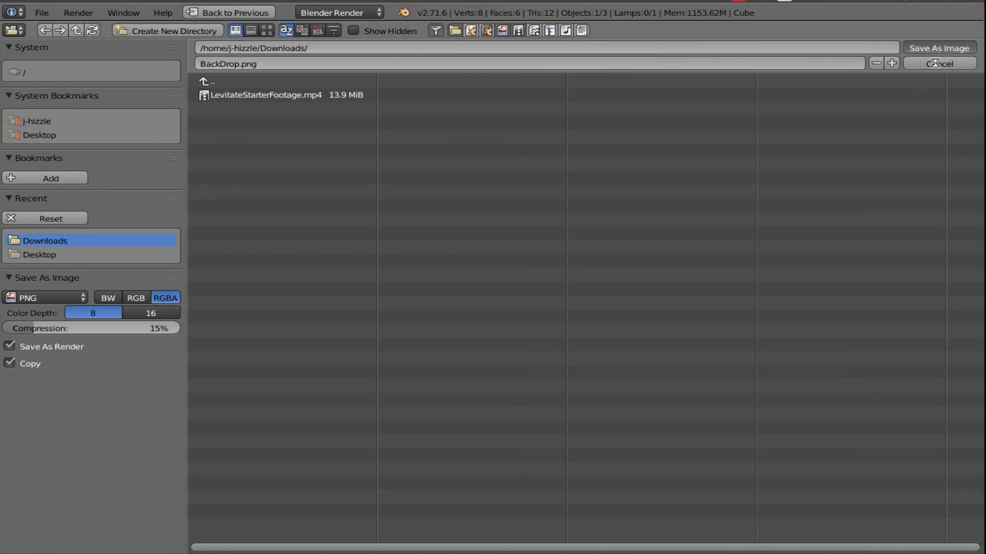
pyautogui.press('Return')
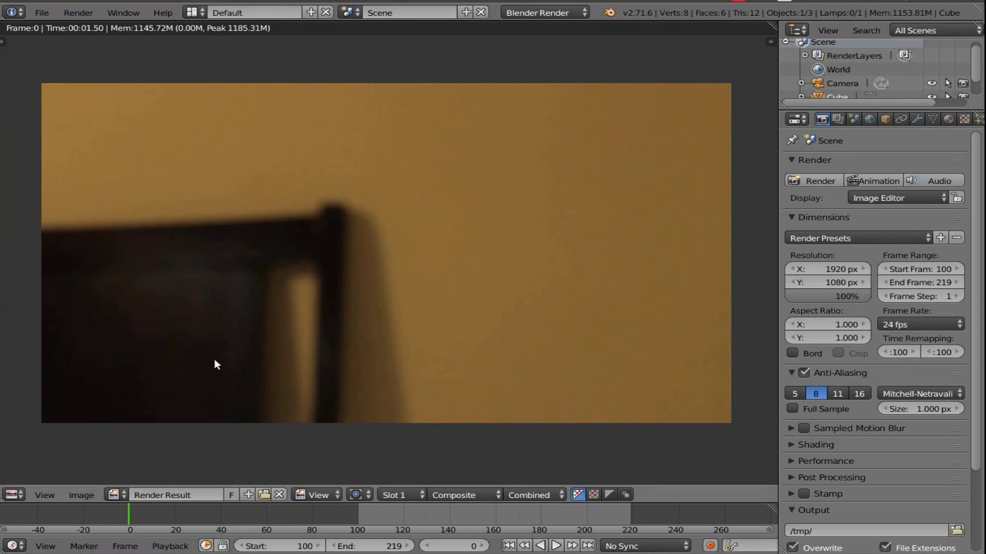
# Return to the Node Editor and jump to the start frame, 100
pyautogui.click(14, 494)
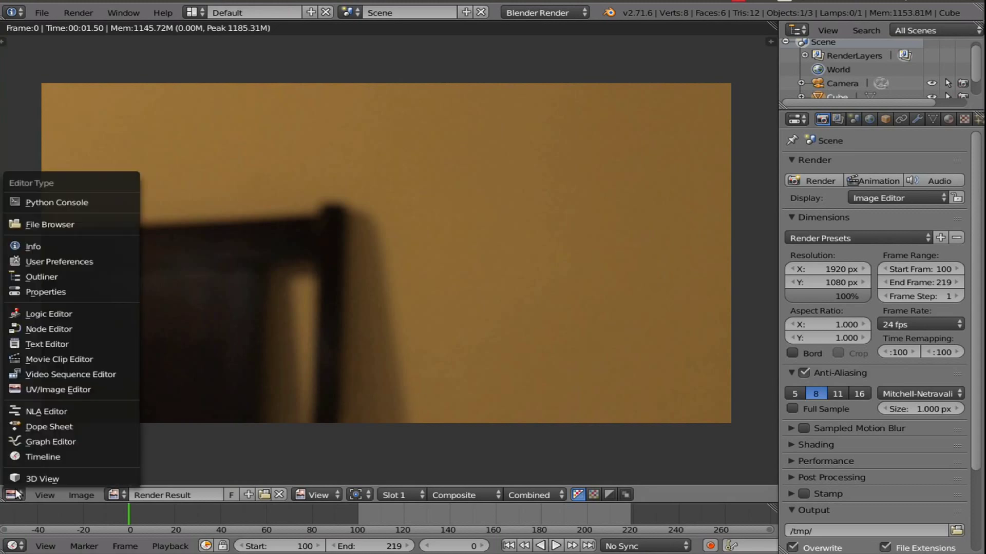
pyautogui.click(61, 329)
pyautogui.click(508, 546)
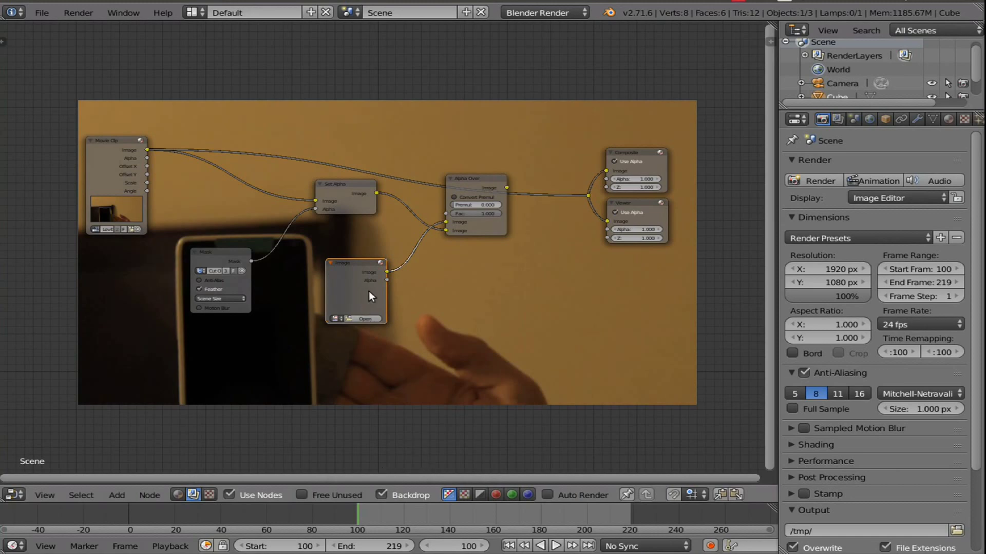
# Load BackDrop.png from the Downloads folder into the Image node
pyautogui.scroll(2, 369, 308)
pyautogui.click(353, 345)
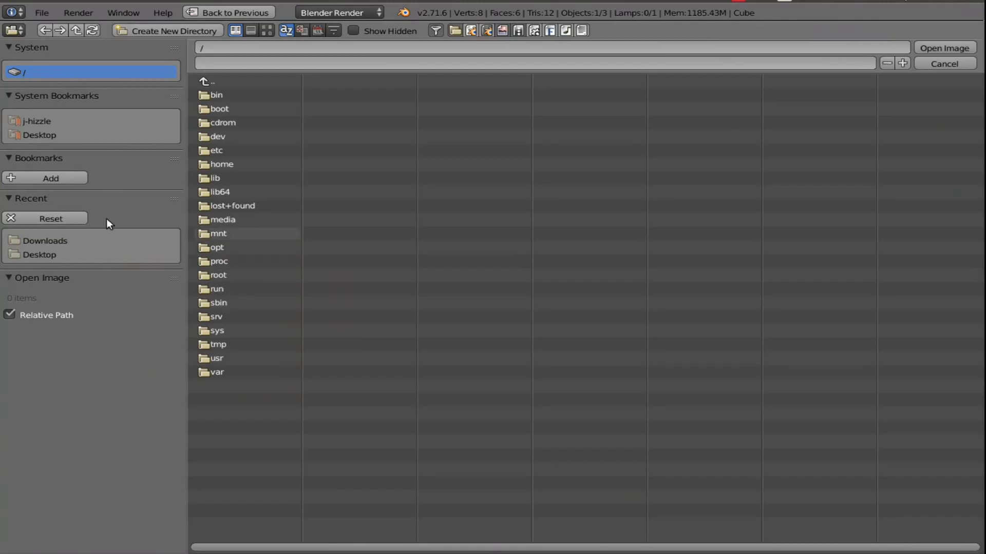
pyautogui.click(45, 242)
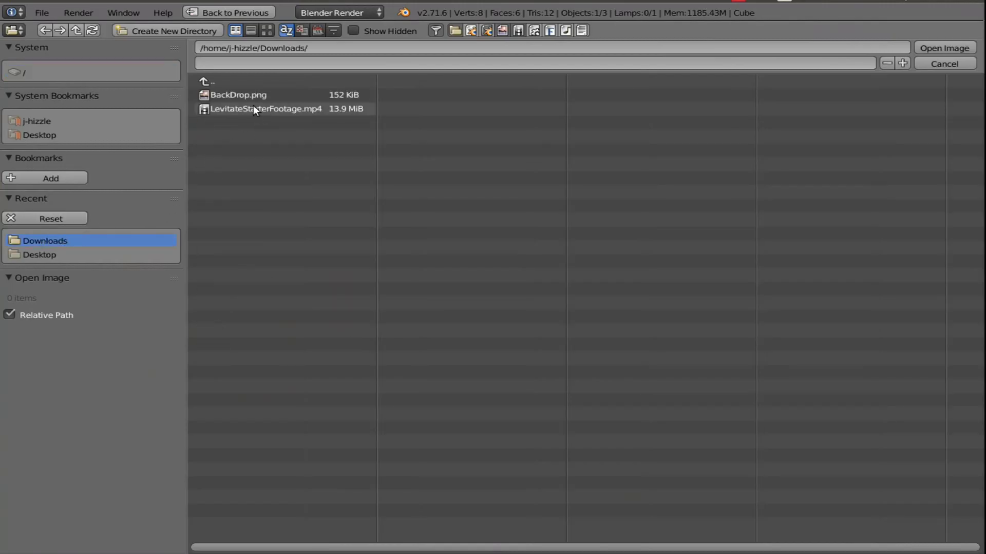
pyautogui.doubleClick(229, 94)
pyautogui.scroll(-3, 556, 278)
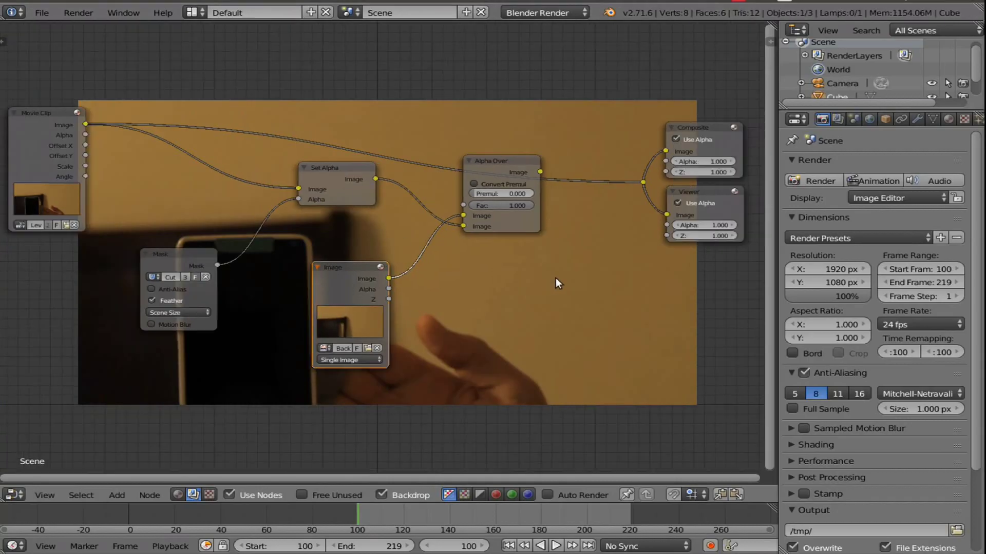
# Reconnect Alpha Over's Image output to the reroute feeding the Composite and Viewer nodes
pyautogui.scroll(5, 519, 183)
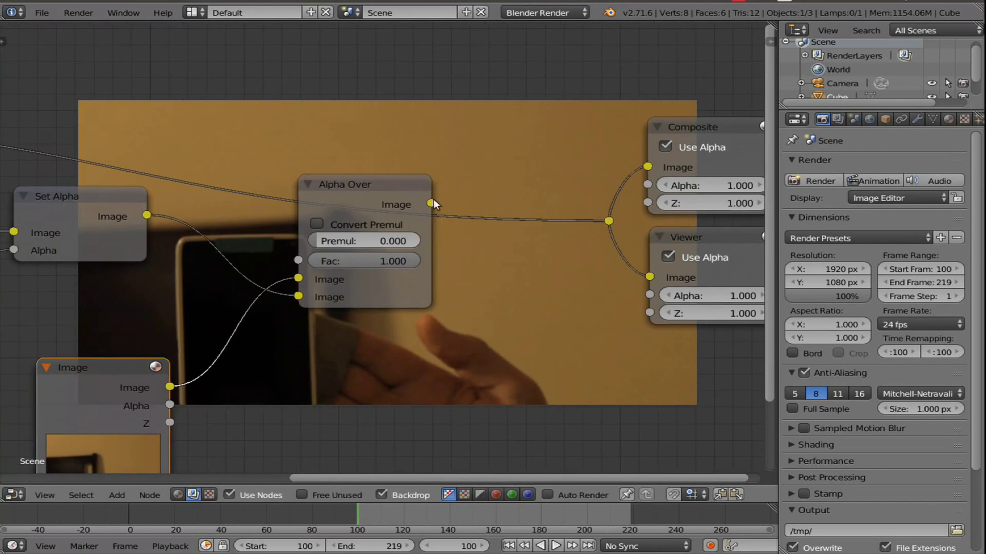
pyautogui.moveTo(430, 203); pyautogui.dragTo(614, 222)
pyautogui.scroll(-2, 497, 303)
pyautogui.moveTo(519, 287); pyautogui.dragTo(566, 266, button='middle')
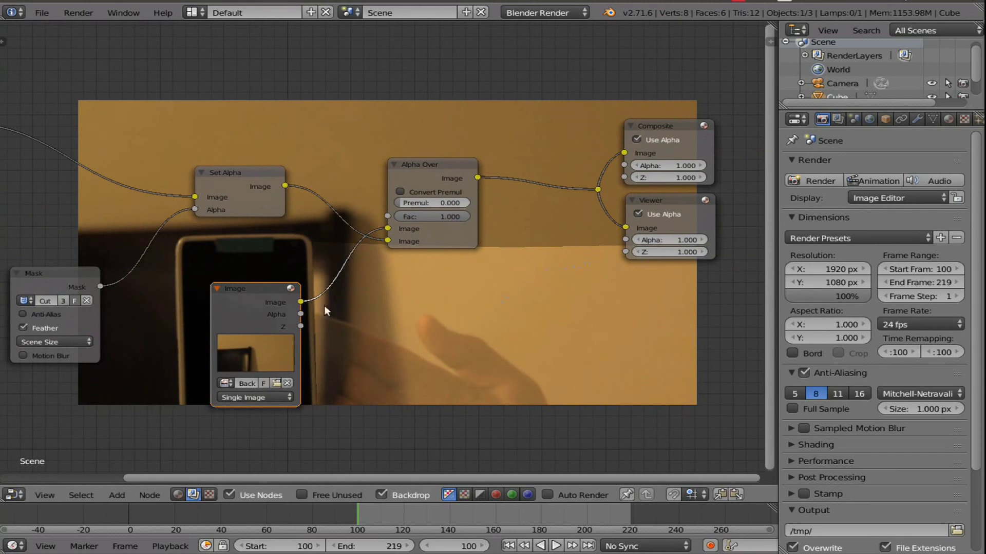
# Enable Convert Premul on the Alpha Over node, switching it off and on again to compare the composite
pyautogui.moveTo(412, 219)
pyautogui.mouseDown()
pyautogui.moveTo(388, 219)
pyautogui.moveTo(413, 219)
pyautogui.mouseUp()
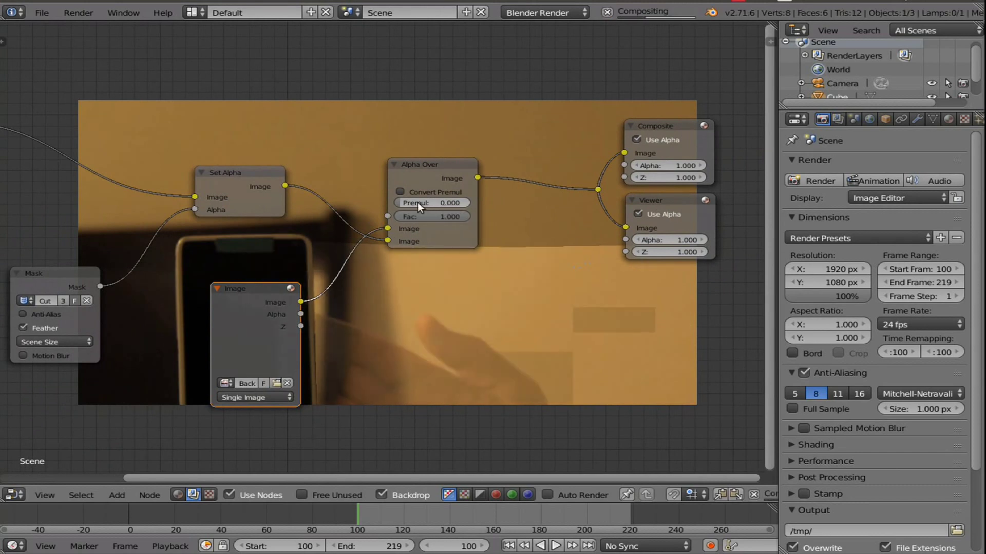
pyautogui.click(399, 189)
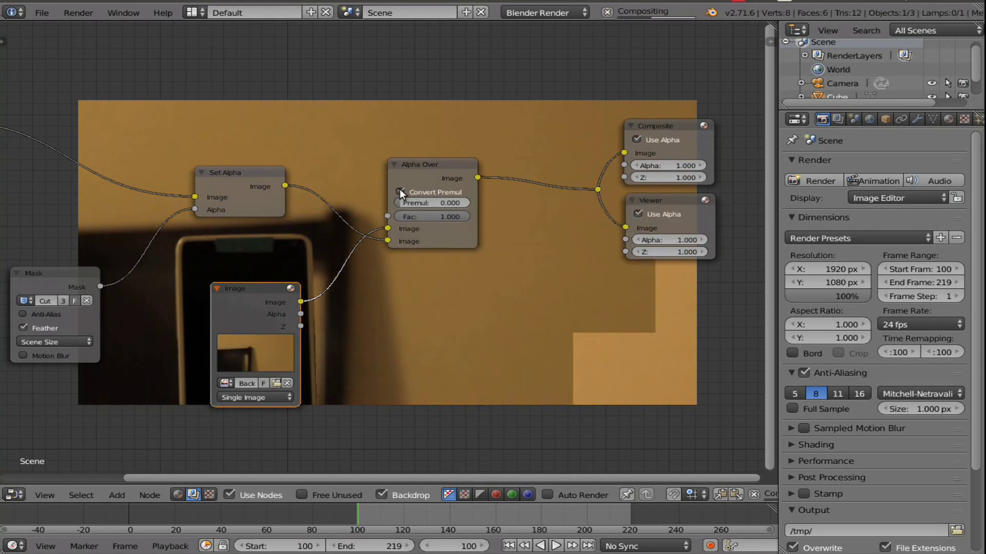
pyautogui.scroll(-1, 394, 302)
pyautogui.moveTo(394, 303); pyautogui.dragTo(334, 293, button='middle')
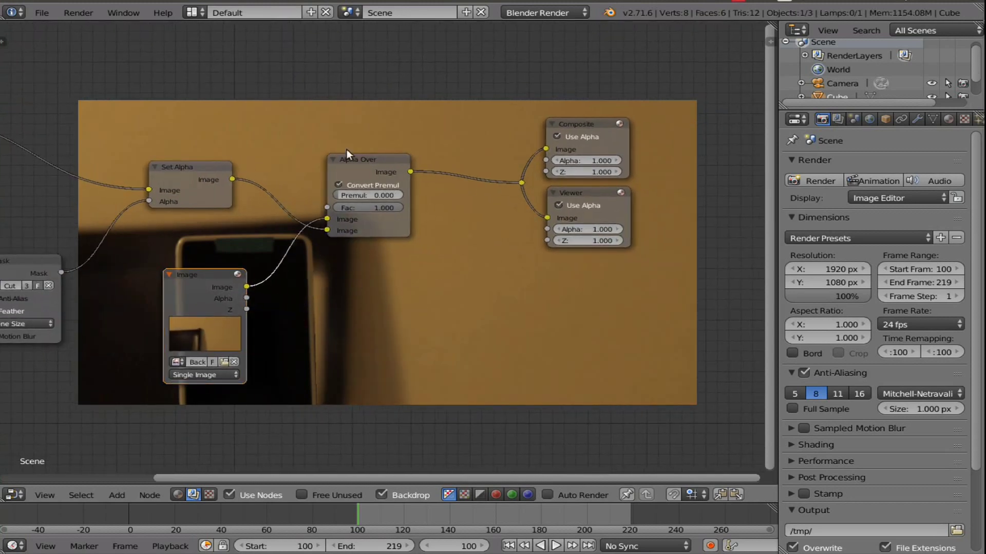
pyautogui.click(341, 186)
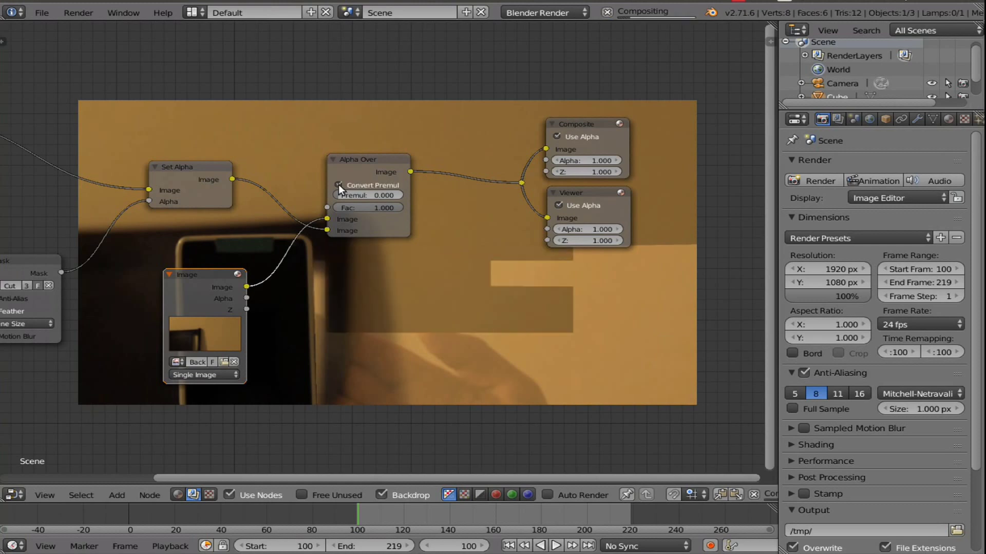
pyautogui.click(338, 184)
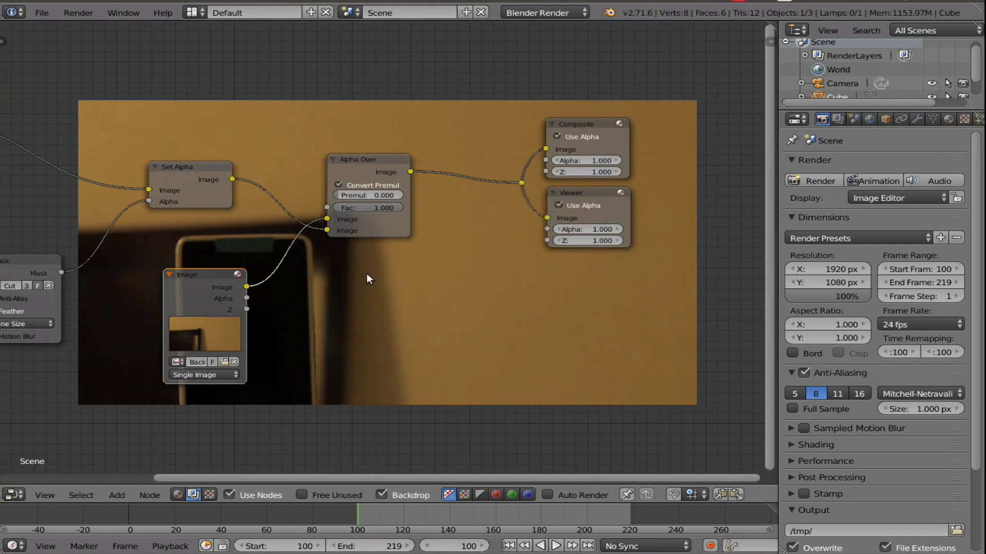
# Check the composite over the background at several frames, including 115, 143 and 196
pyautogui.scroll(-1, 369, 280)
pyautogui.scroll(-1, 368, 285)
pyautogui.click(390, 508)
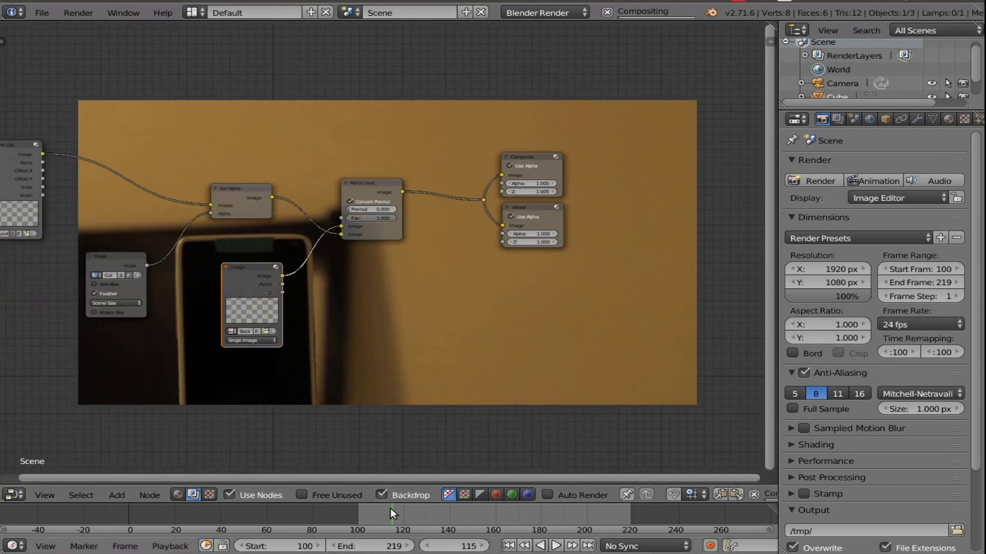
pyautogui.click(455, 507)
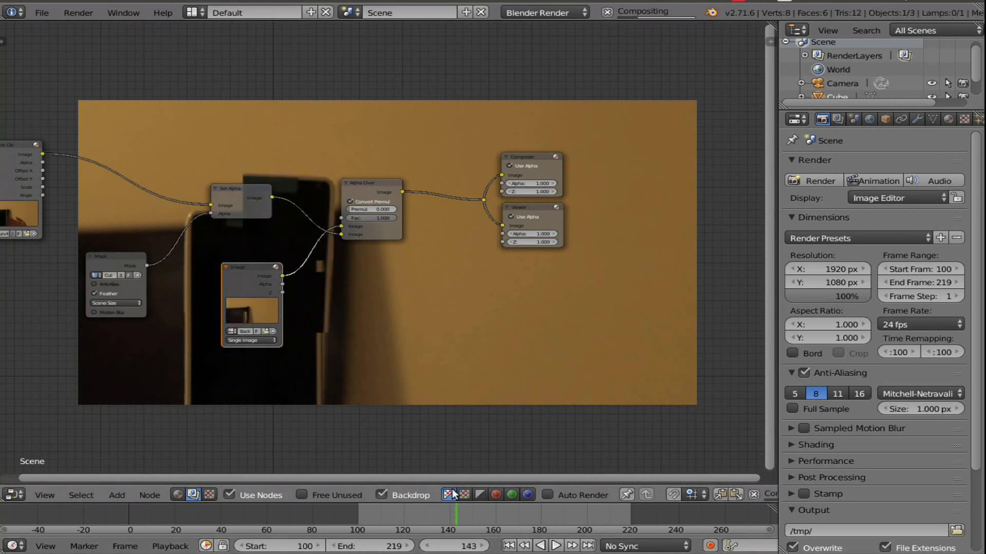
pyautogui.scroll(-2, 462, 382)
pyautogui.click(520, 507)
pyautogui.click(576, 512)
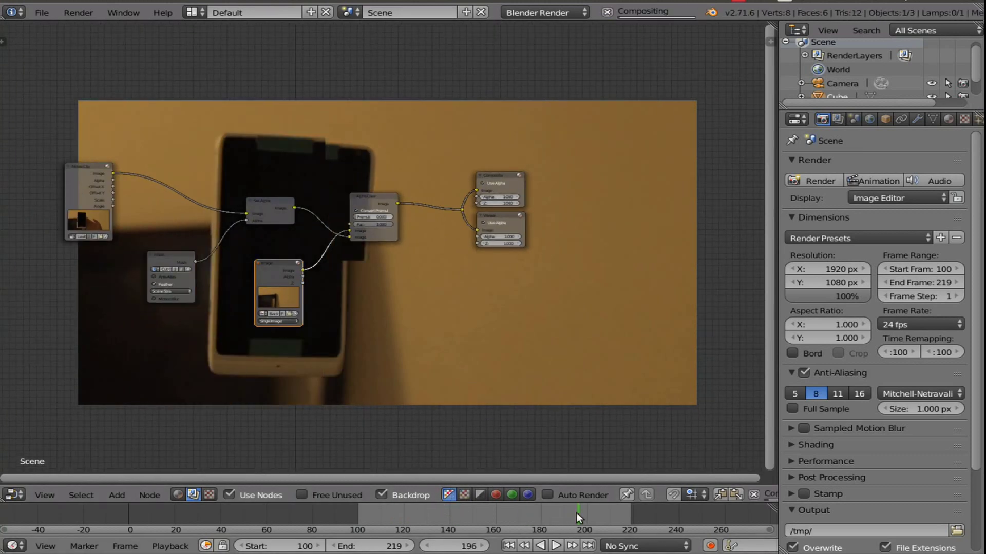
# Enlarge the backdrop to a zoom of 1.27 to examine the phone's masked edge, and fit the backdrop to the view again
pyautogui.scroll(3, 359, 327)
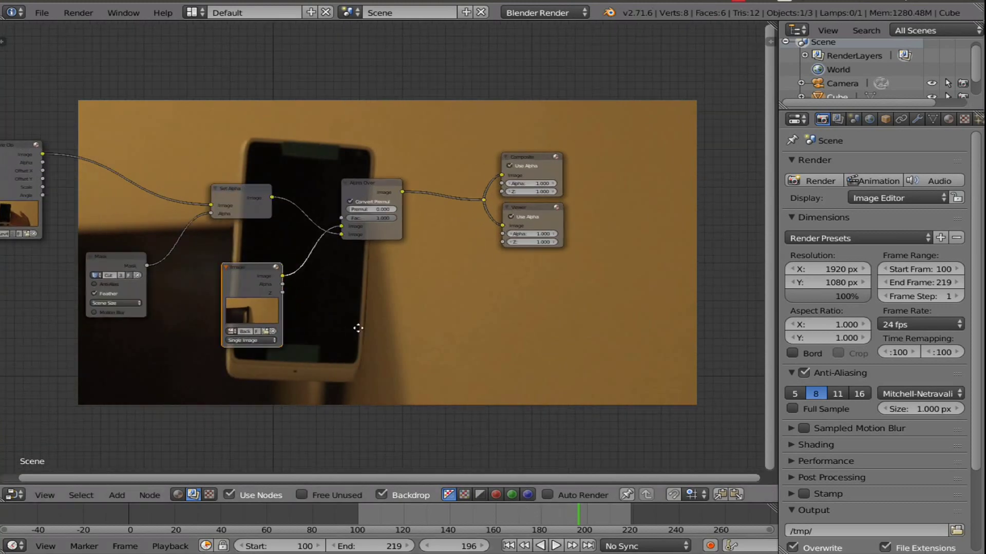
pyautogui.moveTo(358, 328); pyautogui.dragTo(365, 284, button='middle')
pyautogui.scroll(5, 360, 329)
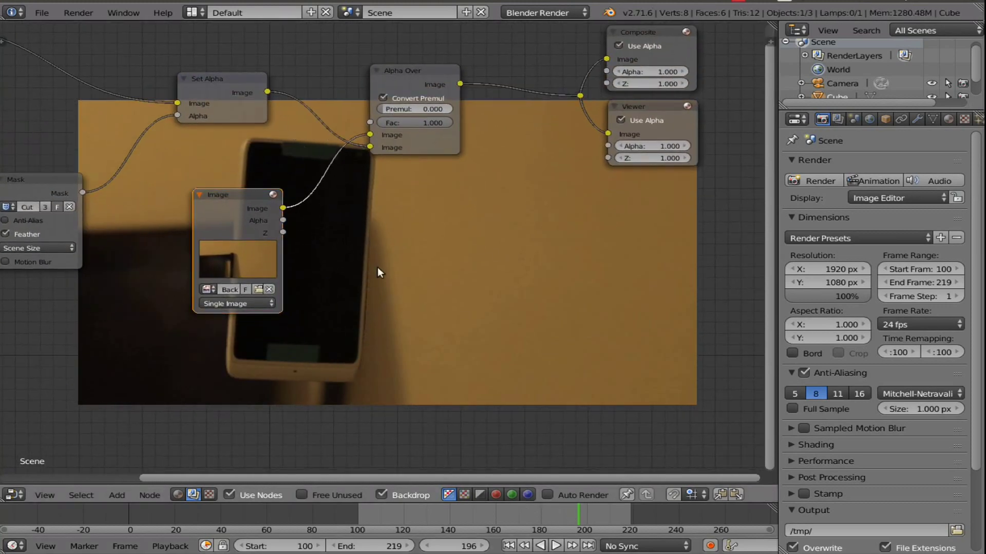
pyautogui.press('n')
pyautogui.scroll(-3, 648, 407)
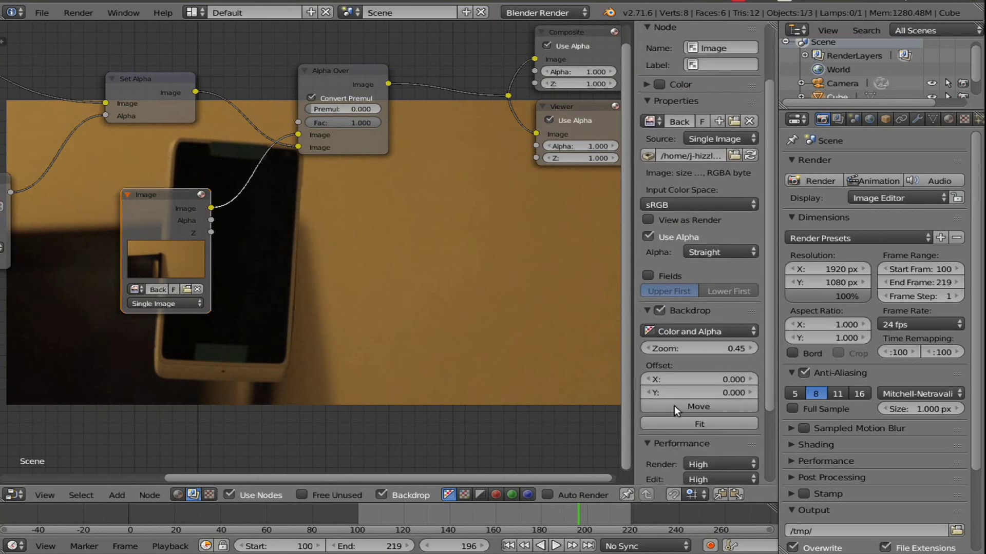
pyautogui.moveTo(688, 349); pyautogui.dragTo(721, 348)
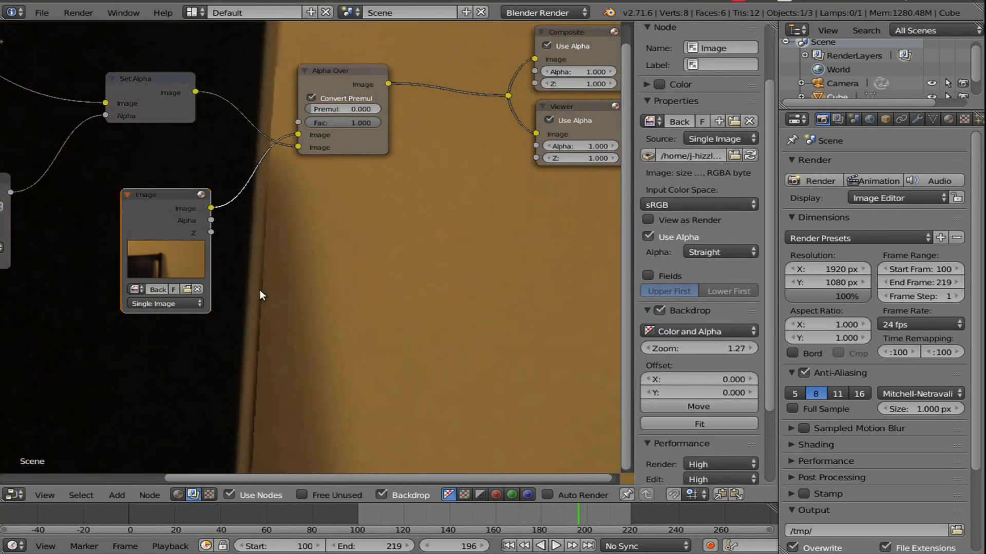
pyautogui.click(696, 421)
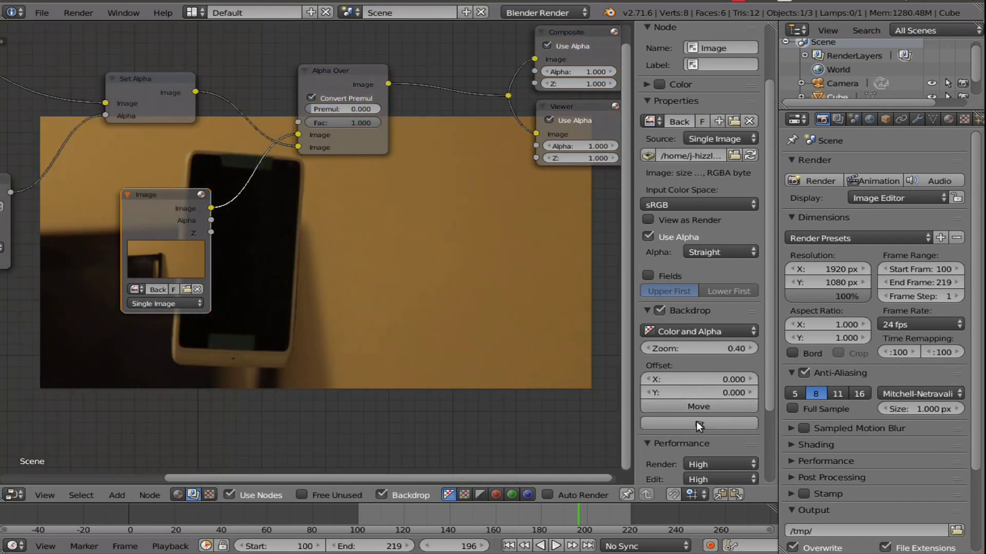
pyautogui.press('n')
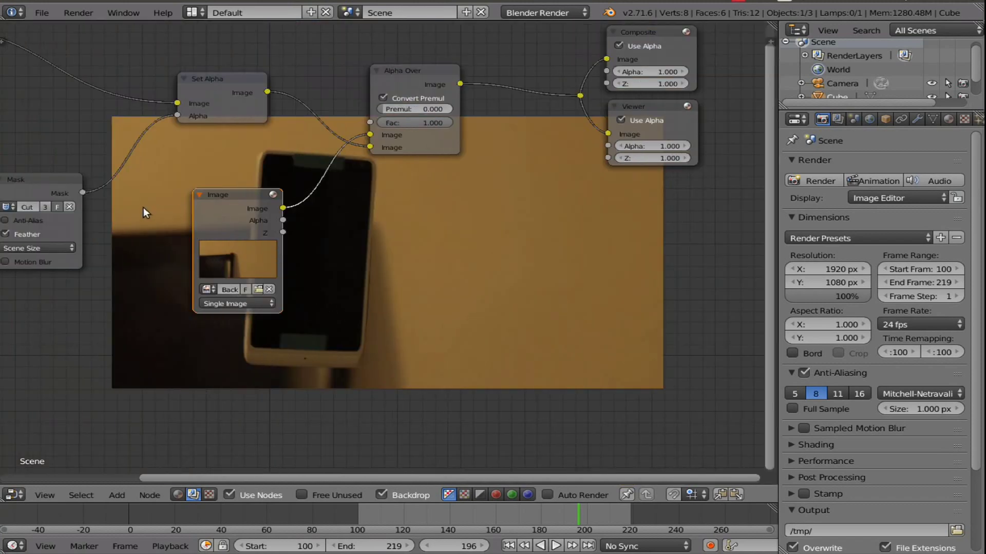
# Move the Mask node farther away from Set Alpha, leaving free space on the link between them
pyautogui.moveTo(143, 207); pyautogui.dragTo(368, 232, button='middle')
pyautogui.moveTo(264, 207); pyautogui.dragTo(218, 244)
pyautogui.moveTo(361, 239); pyautogui.dragTo(438, 240, button='middle')
pyautogui.moveTo(289, 244); pyautogui.dragTo(214, 260)
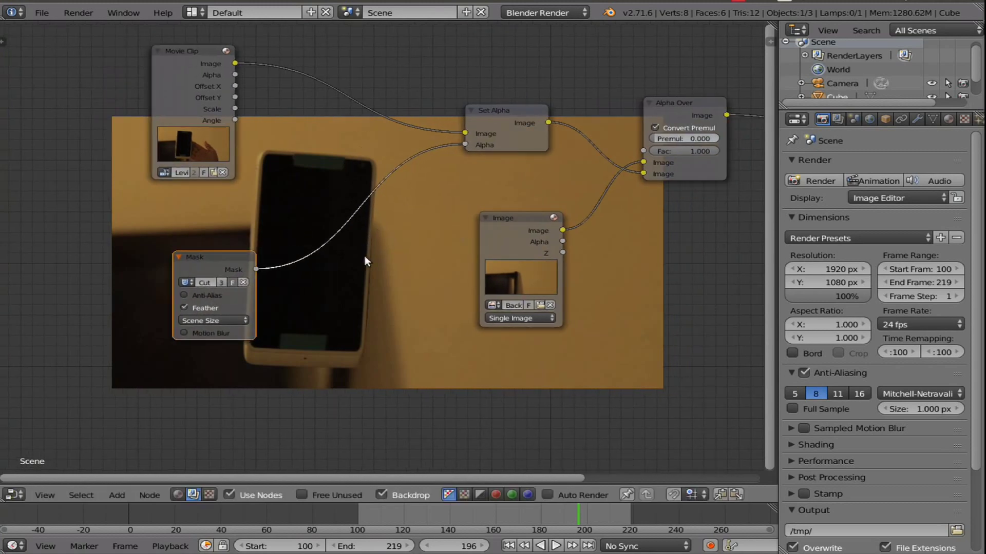
# Add a Blur node on the link between the Mask node and Set Alpha's alpha input
pyautogui.moveTo(366, 254); pyautogui.dragTo(400, 272, button='middle')
pyautogui.scroll(4, 453, 245)
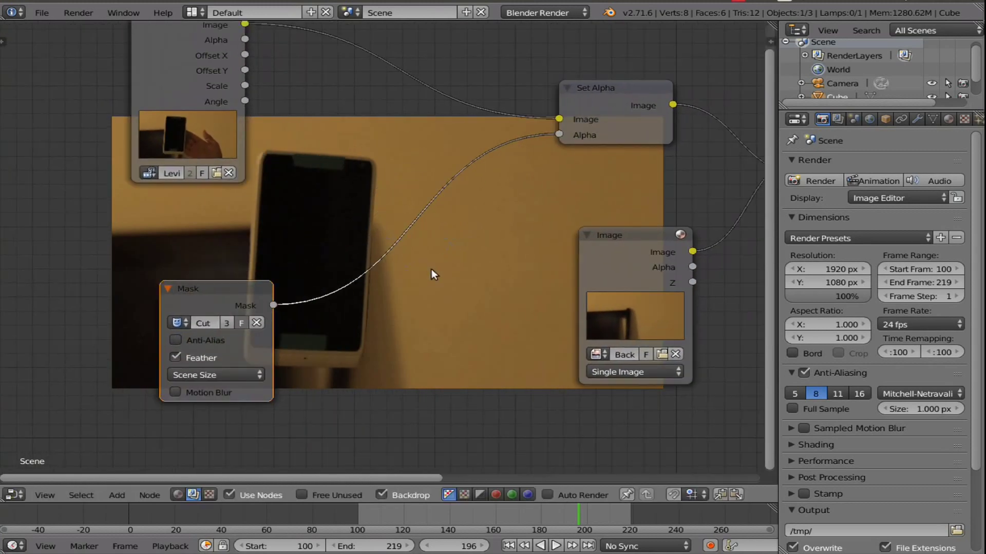
pyautogui.hotkey('shift', 'a')
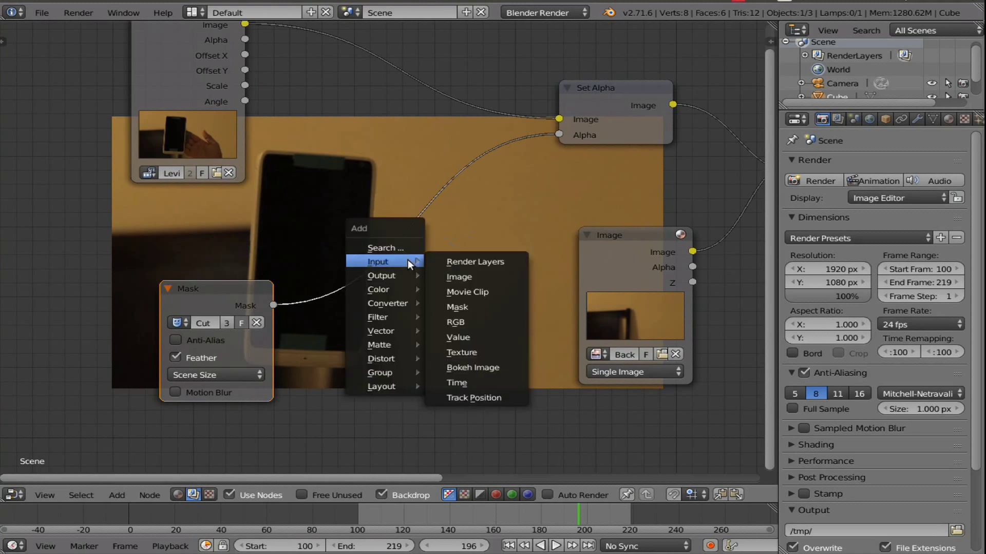
pyautogui.moveTo(398, 316)
pyautogui.click(447, 318)
pyautogui.click(360, 173)
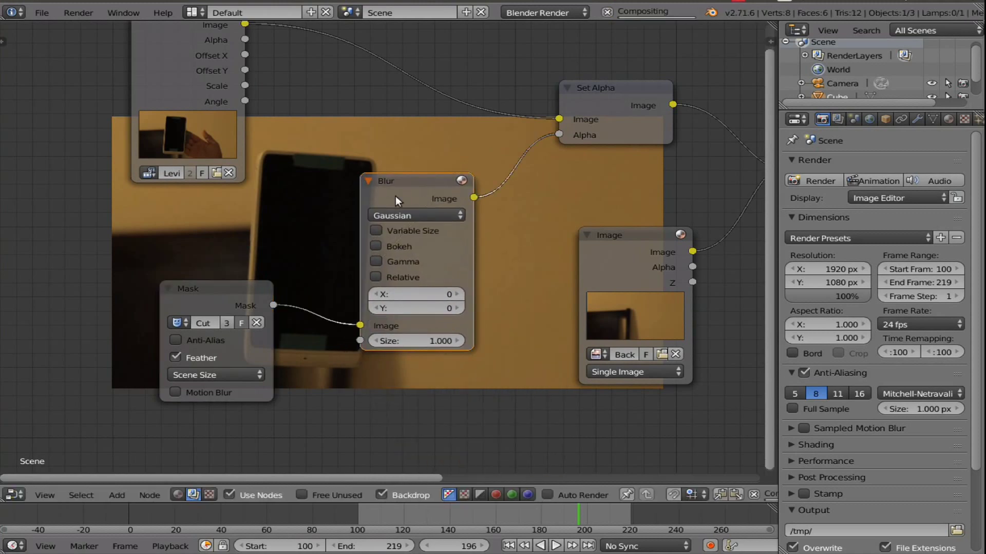
# Set the Blur node's X and Y amounts to 7
pyautogui.click(416, 294)
pyautogui.write('7')
pyautogui.press('Return')
pyautogui.click(417, 308)
pyautogui.write('7')
pyautogui.press('Return')
# Enlarge the backdrop to a zoom of 2.00 to examine the blurred phone edge, and fit the backdrop to the view again
pyautogui.moveTo(430, 350); pyautogui.dragTo(222, 258, button='middle')
pyautogui.press('n')
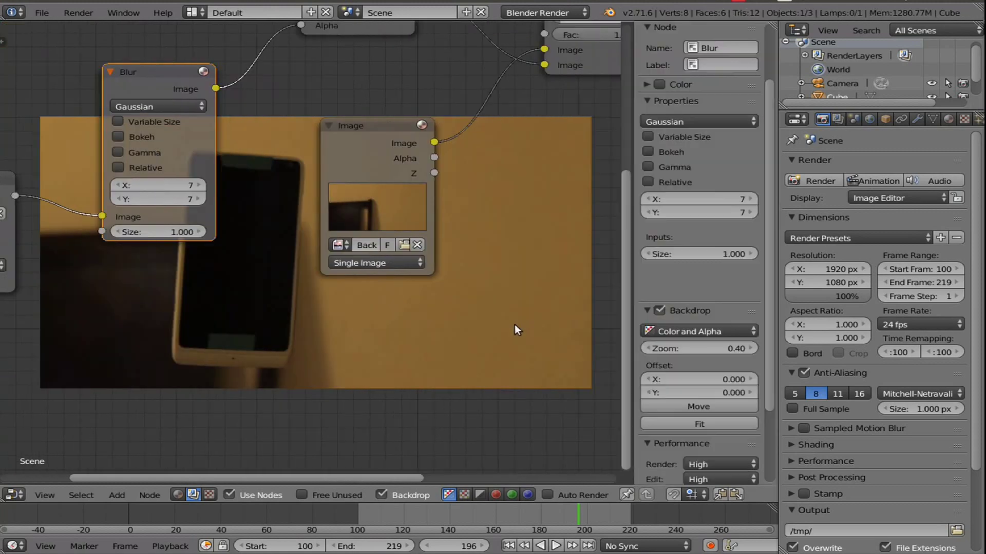
pyautogui.moveTo(689, 308); pyautogui.dragTo(744, 308)
pyautogui.press('n')
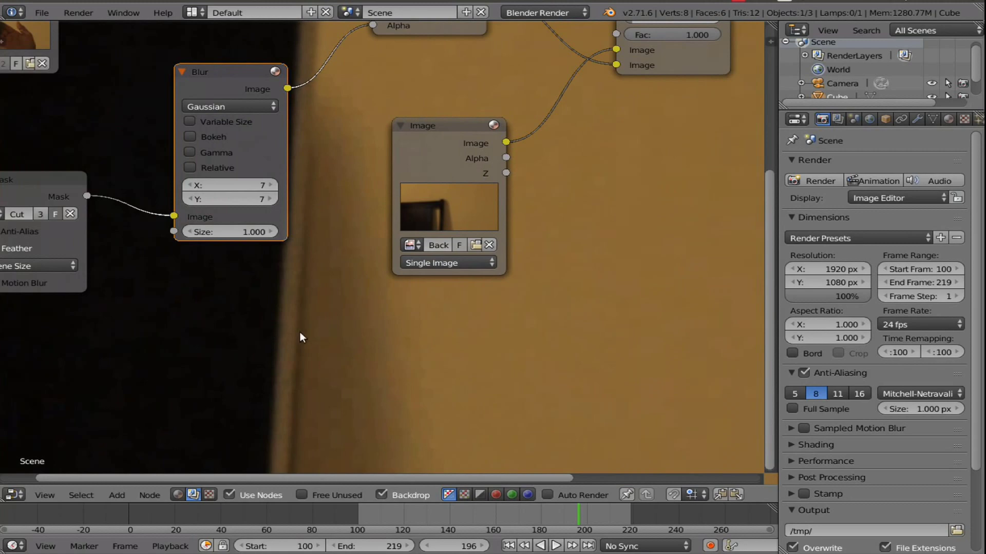
pyautogui.press('n')
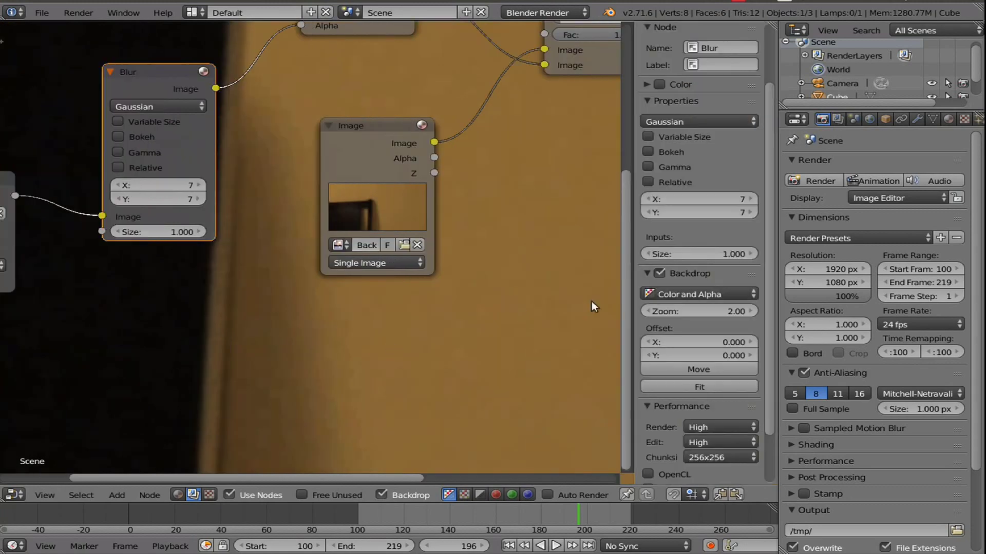
pyautogui.click(694, 389)
pyautogui.press('n')
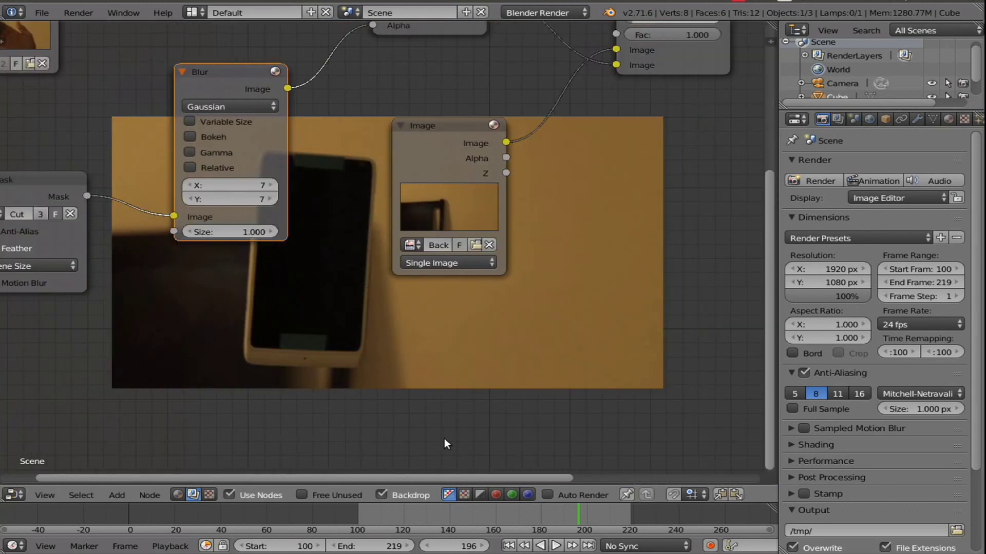
# Check the phone's masked edge in the composite at frame 210
pyautogui.click(610, 510)
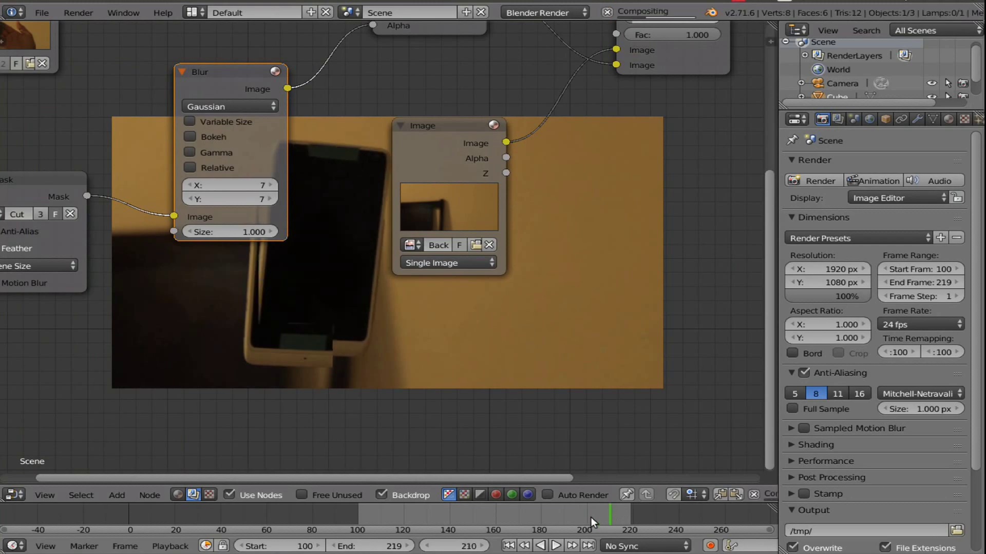
pyautogui.scroll(-2, 460, 290)
pyautogui.moveTo(368, 286); pyautogui.dragTo(368, 238, button='middle')
pyautogui.scroll(1, 391, 293)
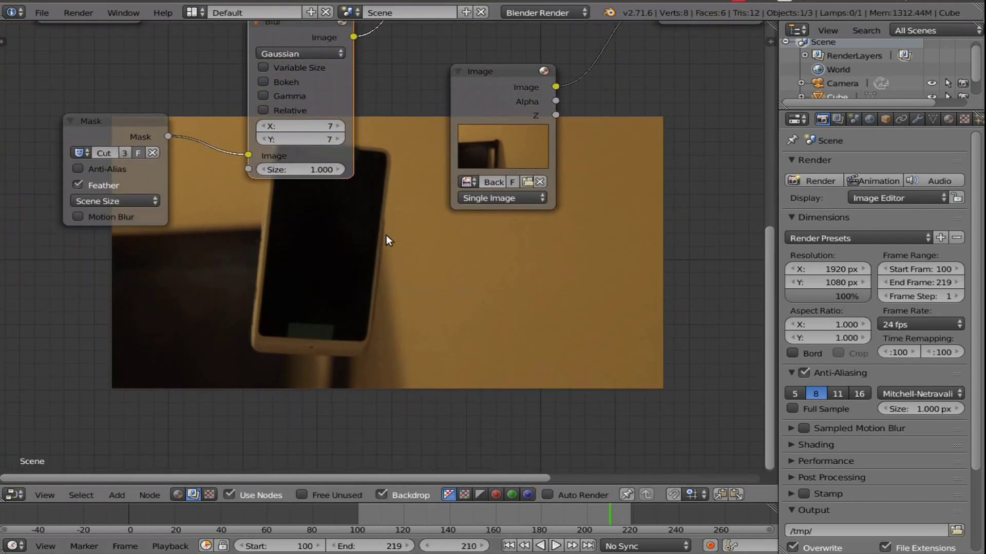
pyautogui.scroll(3, 392, 310)
pyautogui.scroll(-2, 390, 310)
pyautogui.moveTo(388, 307); pyautogui.dragTo(369, 284, button='middle')
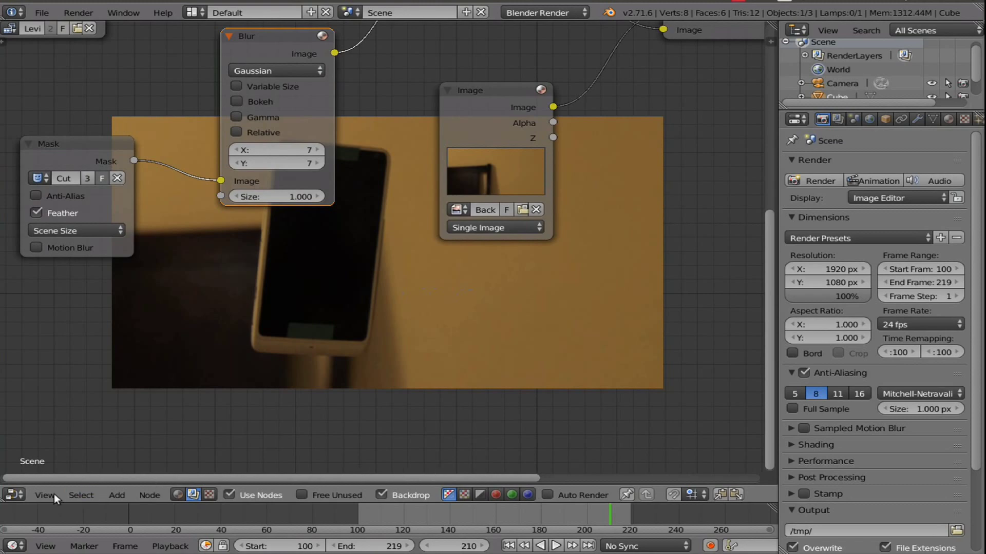
# Show the footage and its Cut Out mask in the Movie Clip Editor, close up on the phone's edge beside the hand
pyautogui.click(16, 494)
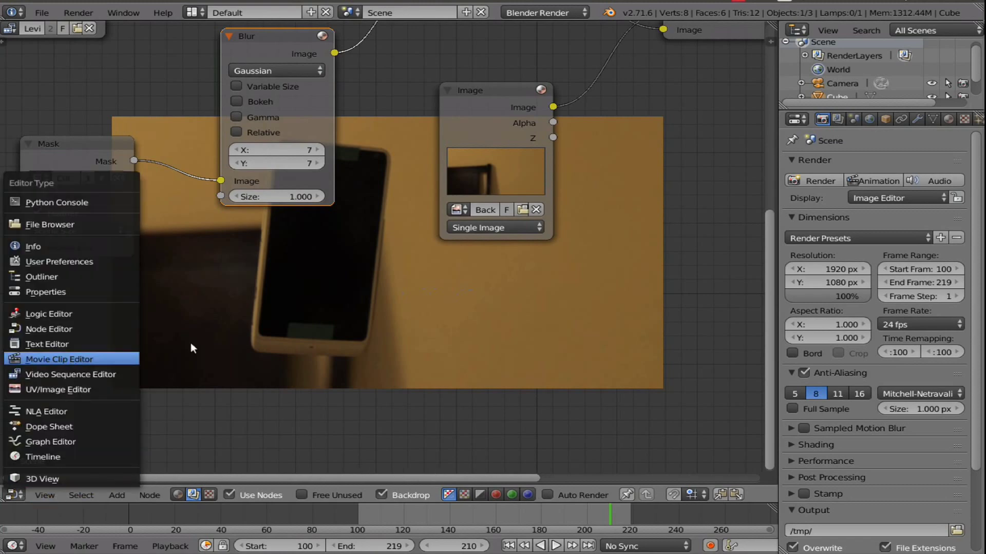
pyautogui.click(70, 358)
pyautogui.scroll(4, 436, 321)
pyautogui.moveTo(437, 320); pyautogui.dragTo(497, 239, button='middle')
pyautogui.scroll(2, 396, 210)
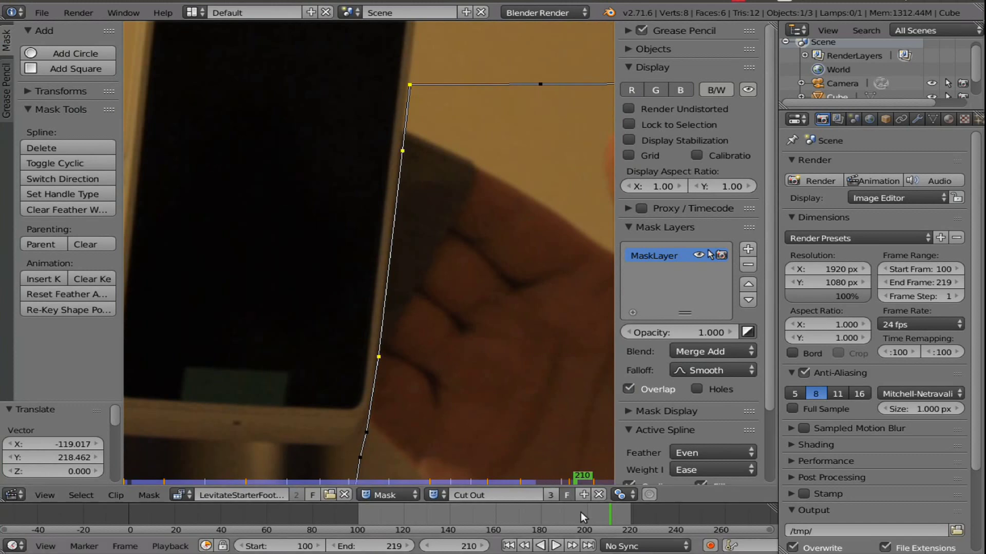
# Examine how the mask follows the phone's edge at frames 209, 214, 215 and 211
pyautogui.click(426, 547)
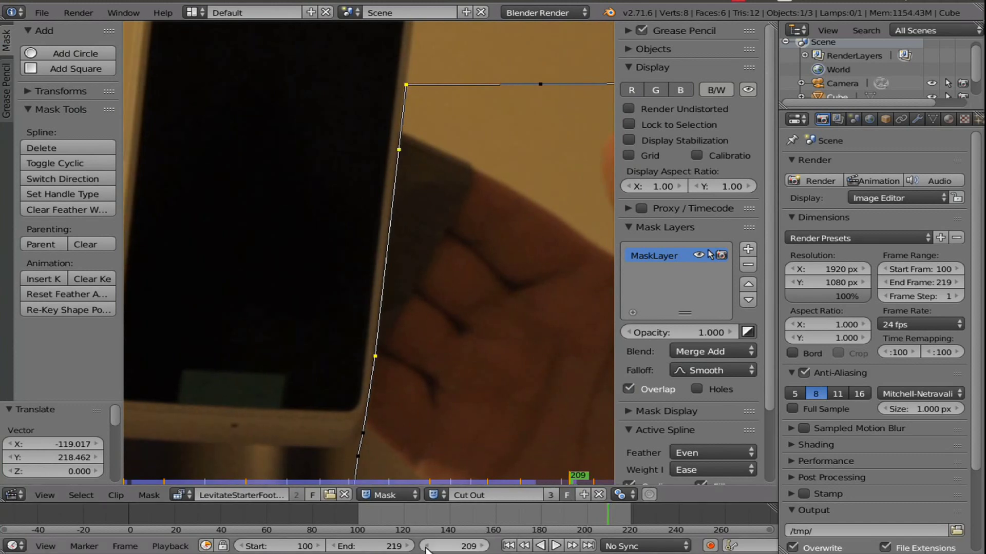
pyautogui.click(426, 546)
pyautogui.click(482, 546)
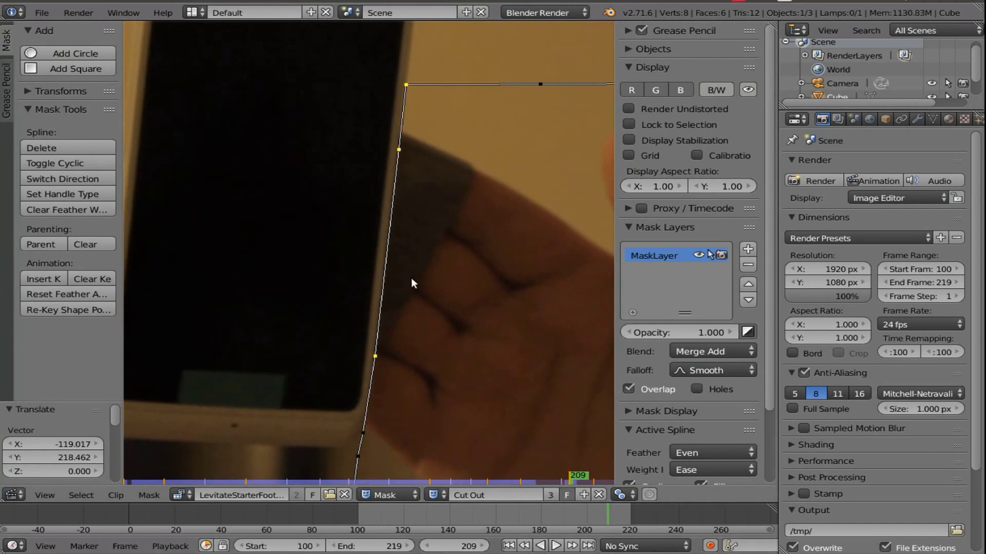
pyautogui.click(408, 161)
pyautogui.scroll(2, 422, 231)
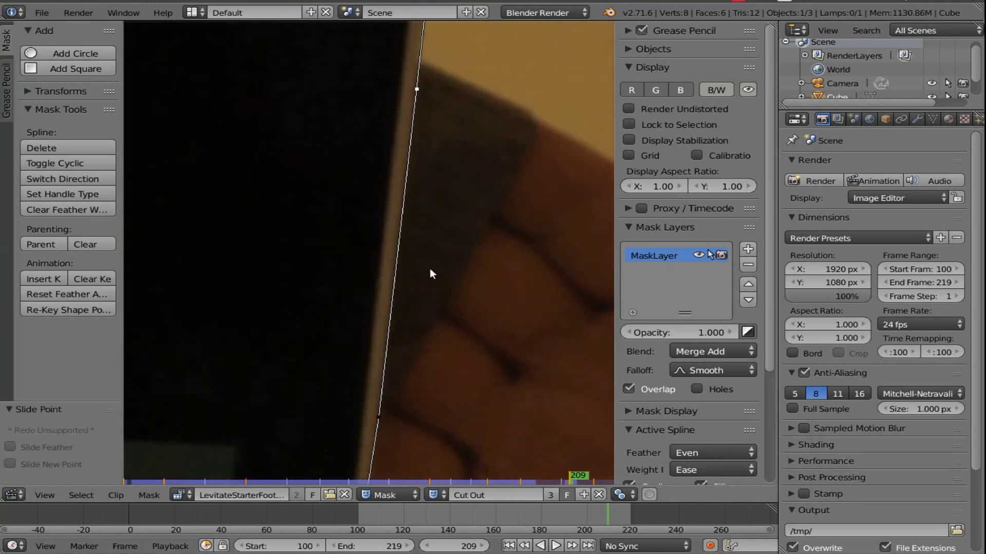
pyautogui.click(593, 482)
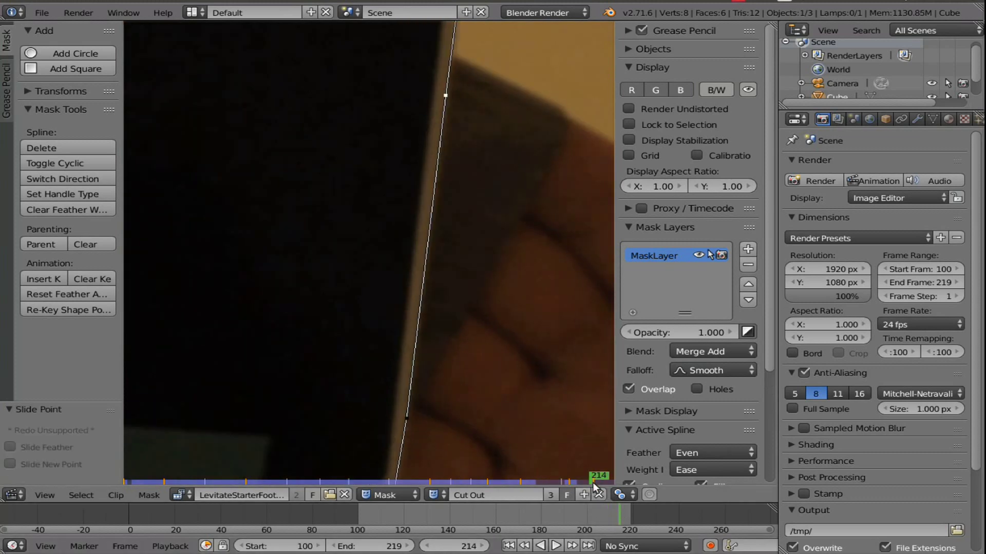
pyautogui.click(481, 547)
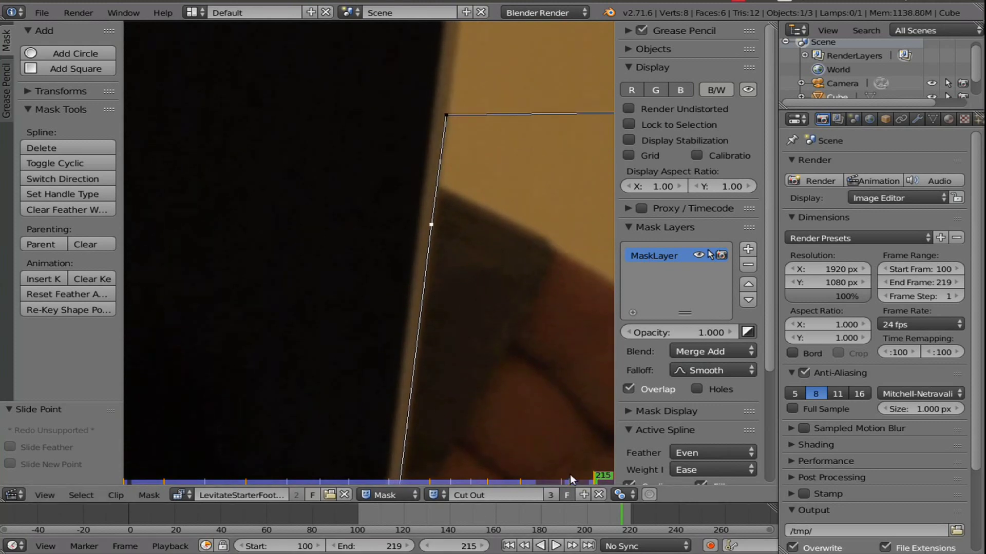
pyautogui.click(580, 481)
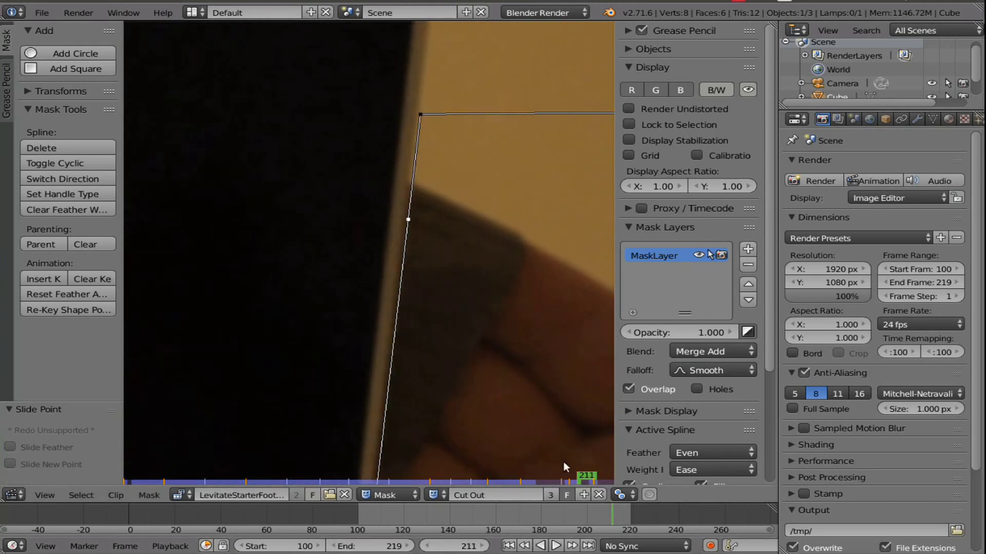
# Adjust the mask points beside the hand at frame 211 so the outline fits the phone's edge
pyautogui.scroll(-2, 430, 279)
pyautogui.press('g')
pyautogui.click(445, 300)
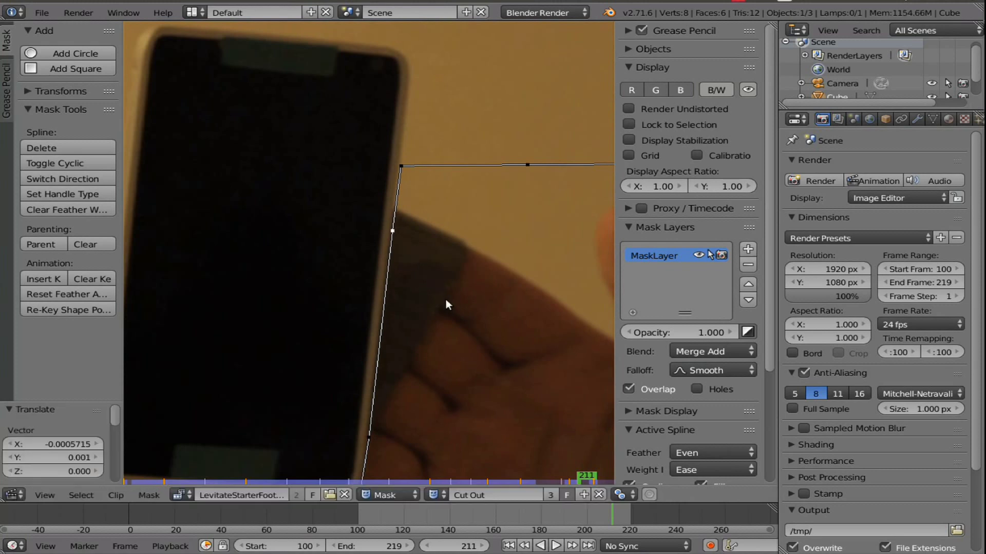
pyautogui.rightClick(370, 433)
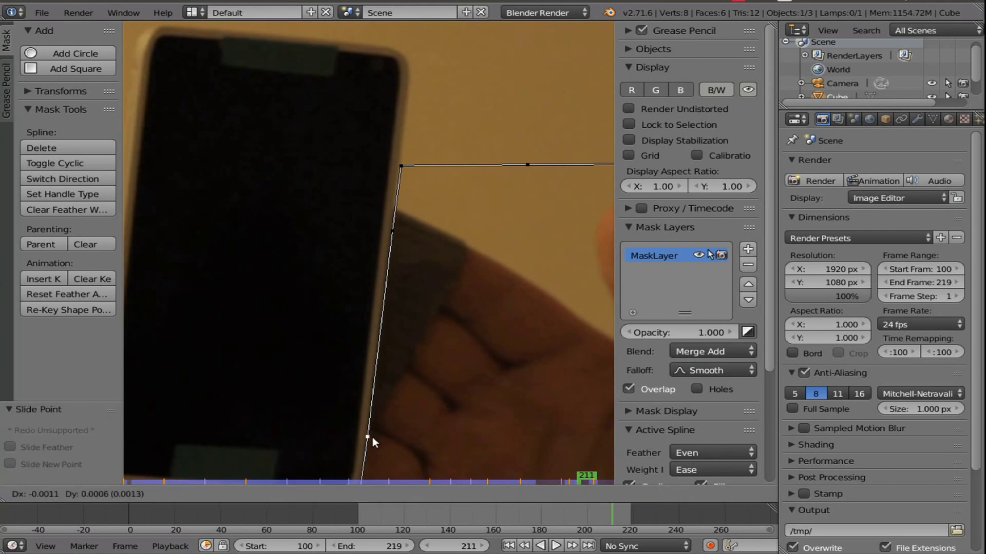
pyautogui.press('g')
pyautogui.click(372, 437)
pyautogui.rightClick(402, 168)
pyautogui.press('g')
pyautogui.click(407, 195)
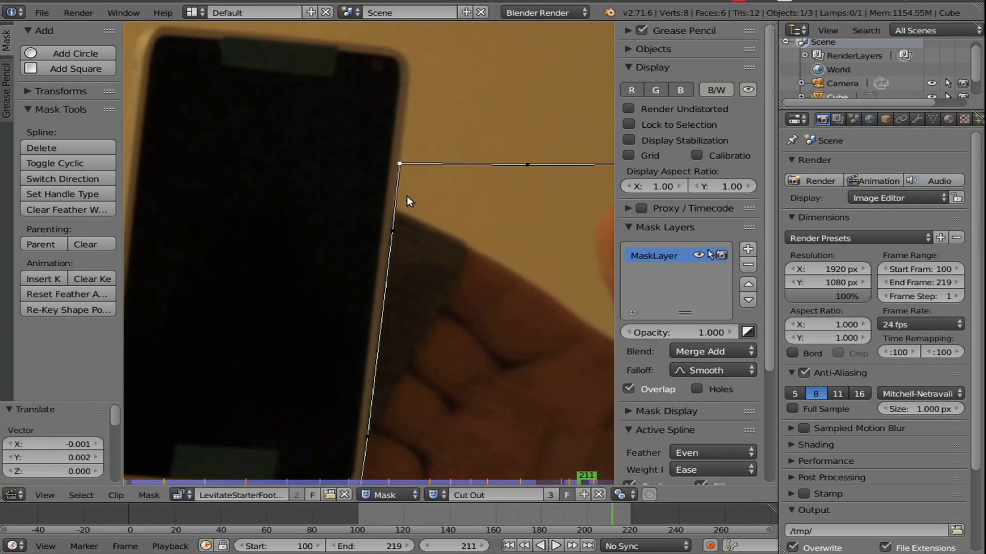
pyautogui.keyDown('ctrl'); pyautogui.click(392, 238); pyautogui.keyUp('ctrl')
# Select all mask points and insert a shape key at frame 211
pyautogui.scroll(-1, 400, 251)
pyautogui.scroll(-2, 402, 255)
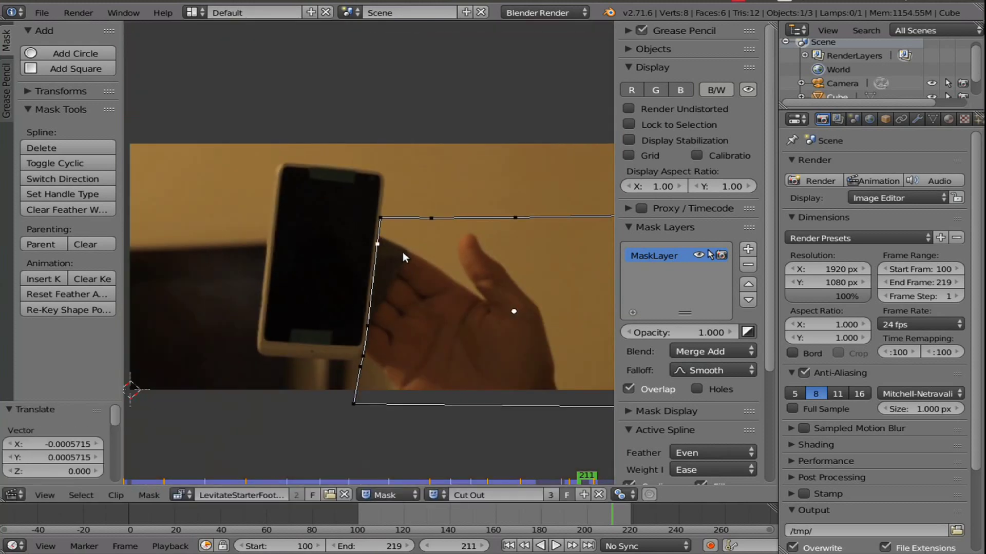
pyautogui.press('a')
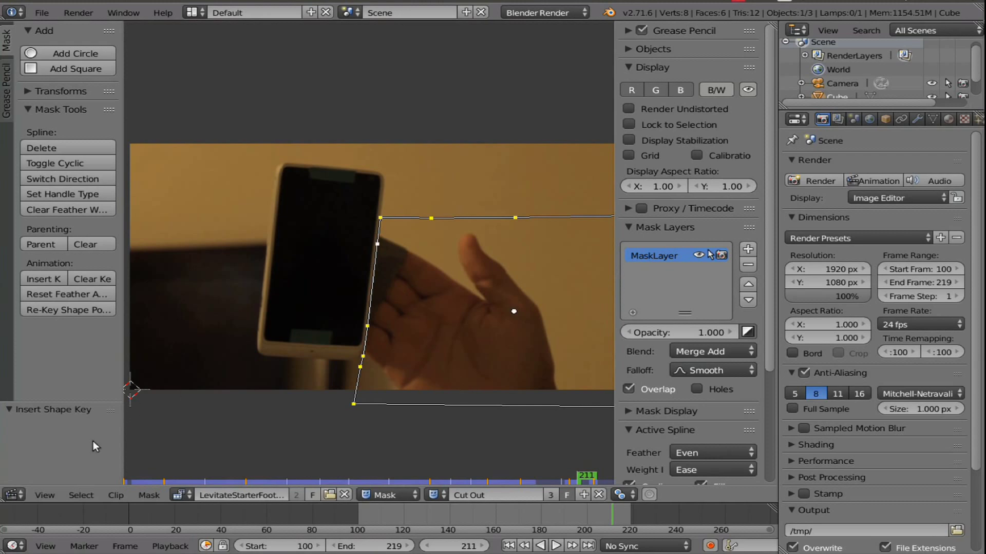
# Return to the Node Editor and check the composite at frame 161 with the whole node tree in view
pyautogui.click(15, 495)
pyautogui.click(71, 329)
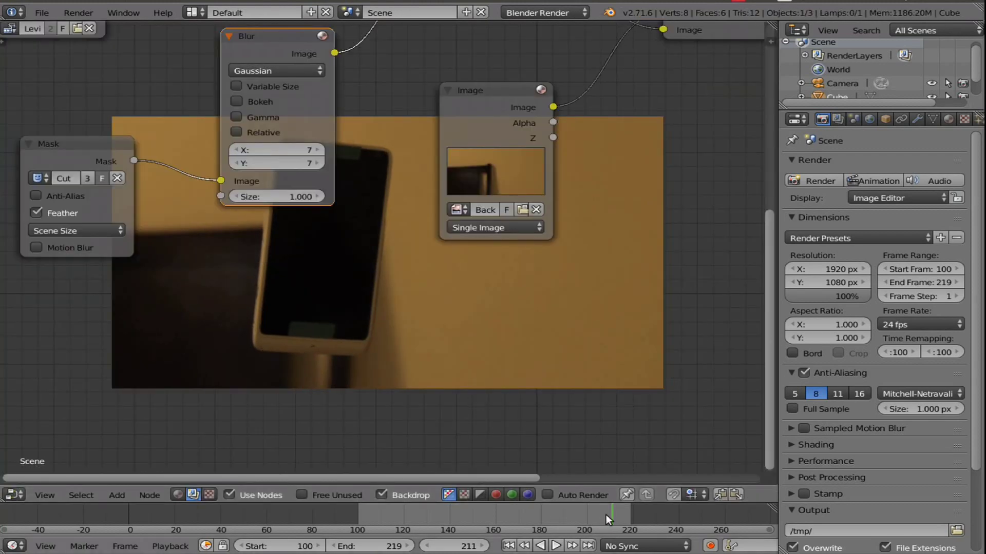
pyautogui.moveTo(606, 515); pyautogui.dragTo(497, 511)
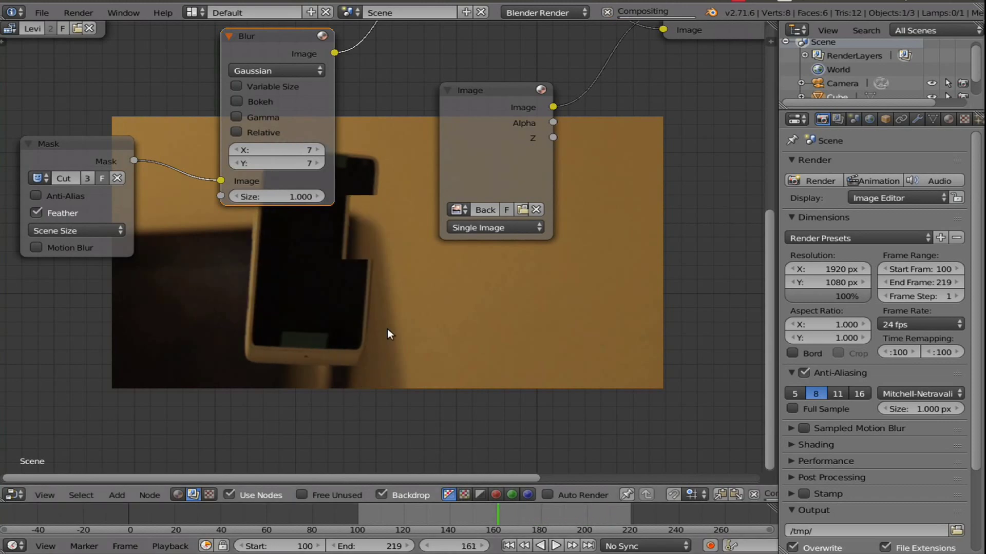
pyautogui.scroll(-2, 368, 257)
pyautogui.moveTo(380, 318); pyautogui.dragTo(367, 372, button='middle')
pyautogui.scroll(-4, 404, 235)
pyautogui.moveTo(583, 280); pyautogui.dragTo(520, 312, button='middle')
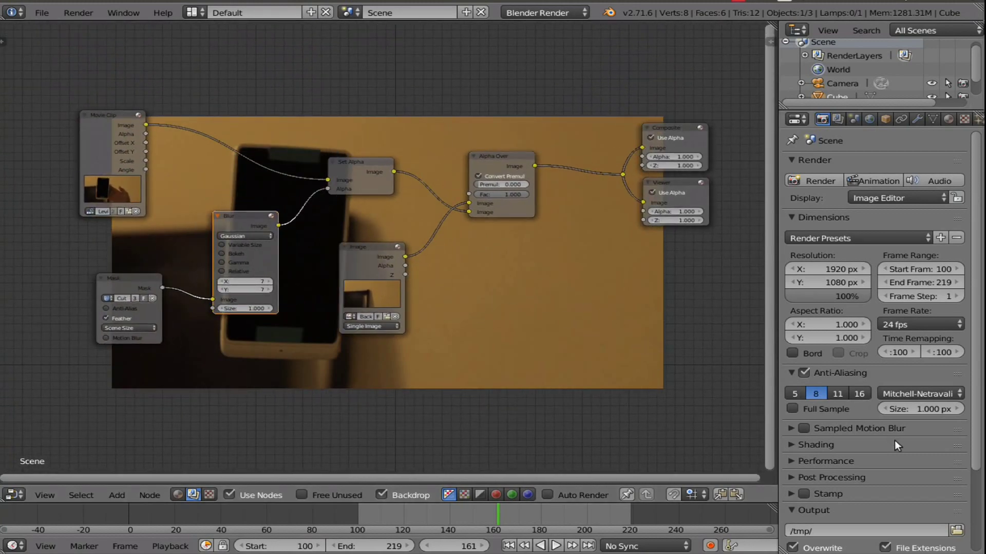
# Set the render output path to the Downloads folder with the file name Levitating Cell Phone
pyautogui.scroll(-5, 894, 442)
pyautogui.click(956, 427)
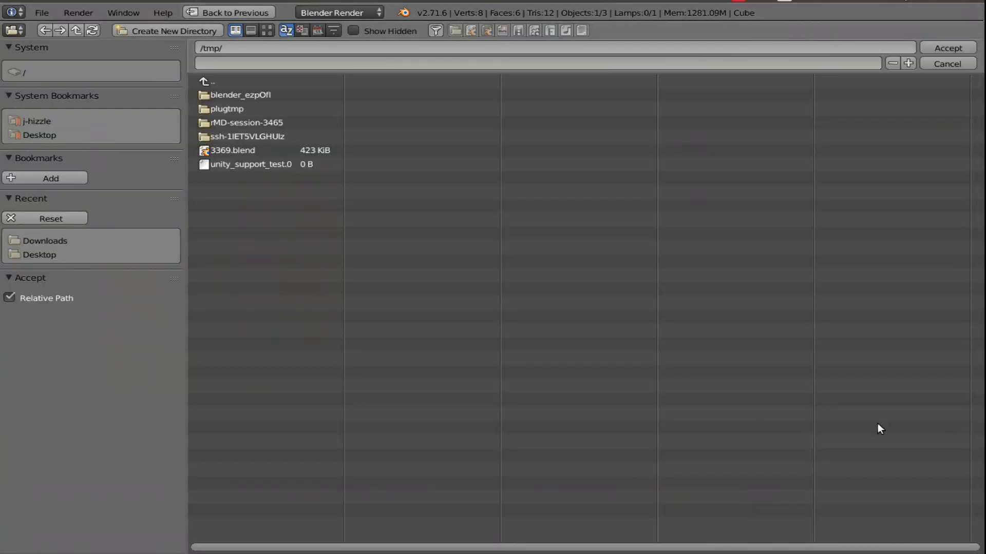
pyautogui.click(72, 241)
pyautogui.click(242, 62)
pyautogui.write('Levi')
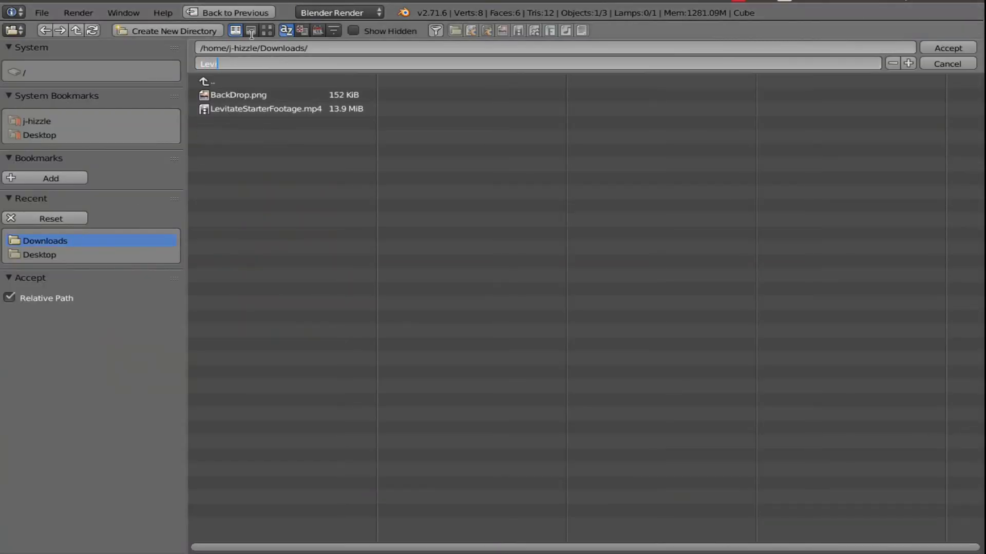
pyautogui.write('tatin')
pyautogui.write('g Cell Phone')
pyautogui.press('Return')
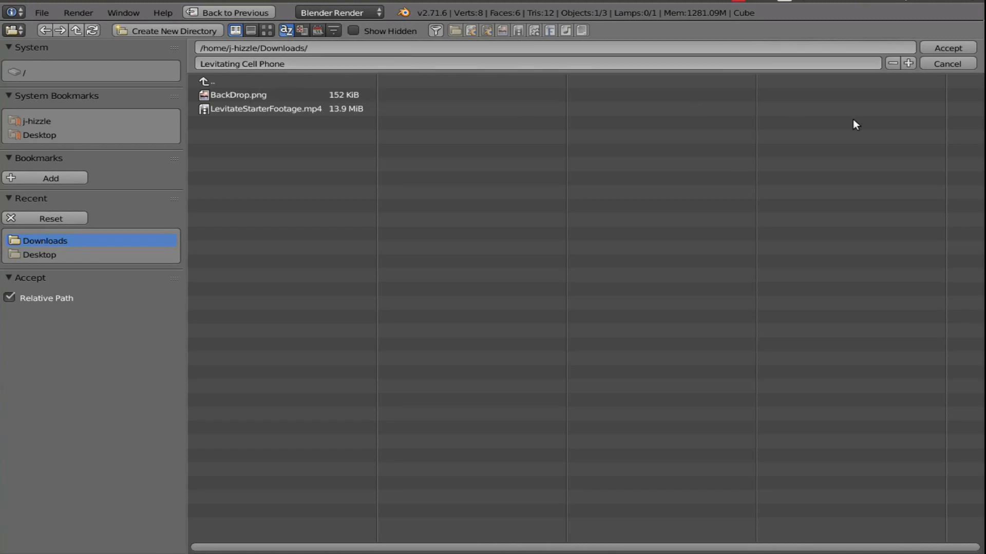
pyautogui.click(949, 49)
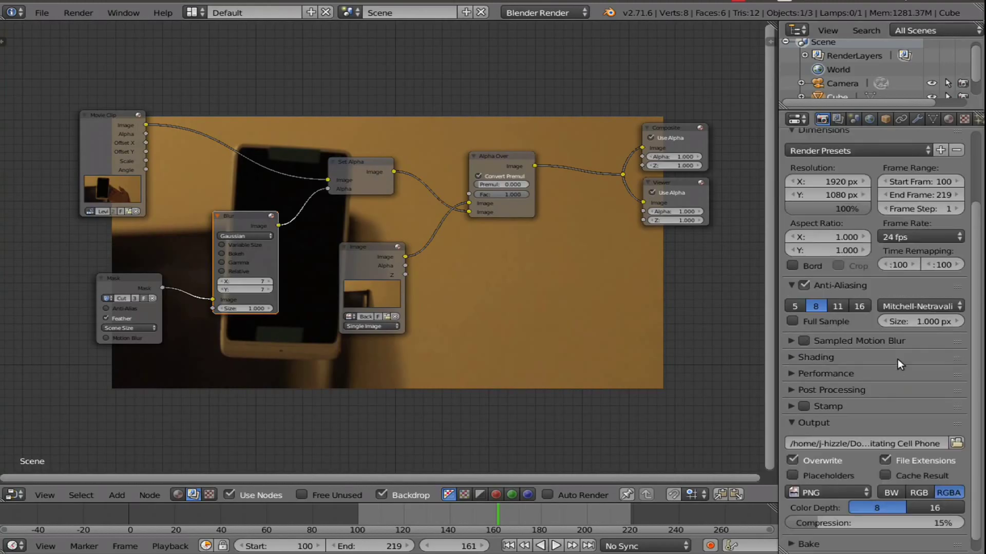
# Set the output file format to the H.264 movie type
pyautogui.click(845, 473)
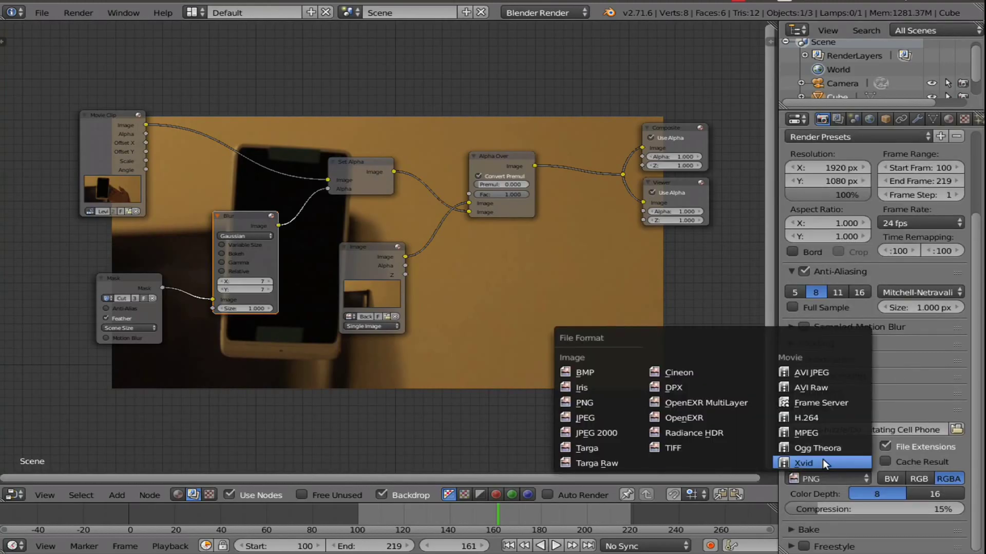
pyautogui.click(805, 419)
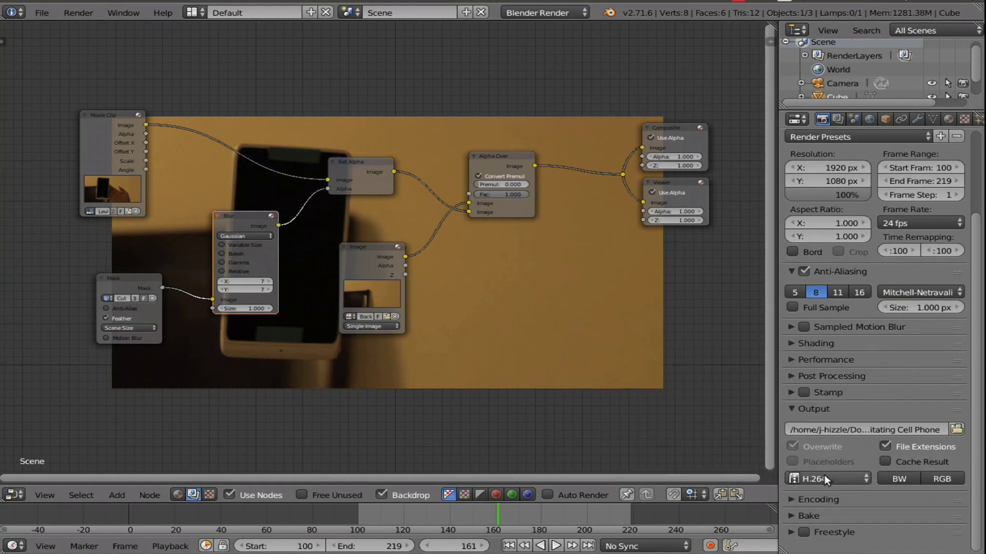
pyautogui.click(824, 475)
pyautogui.click(807, 417)
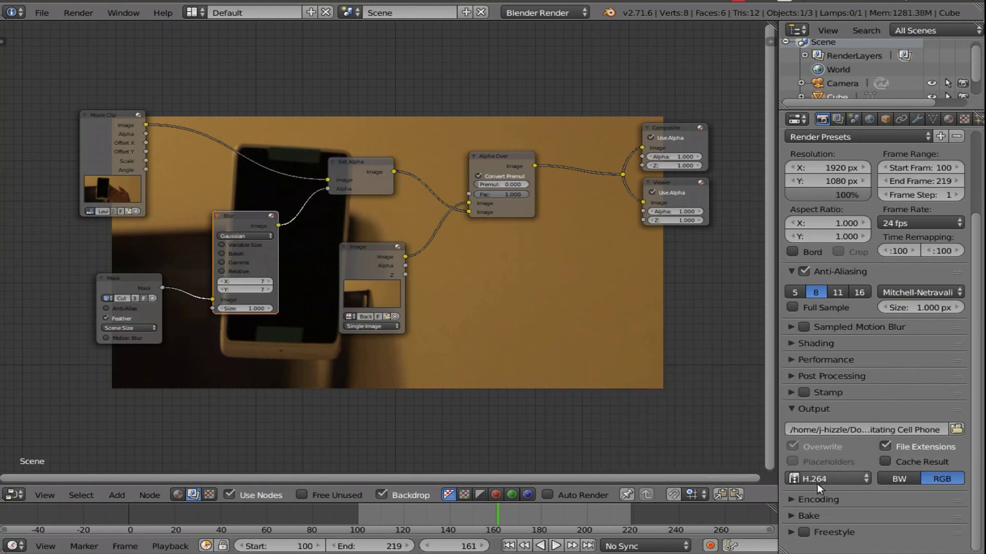
# Expand the encoding settings and look through the available container formats
pyautogui.click(816, 500)
pyautogui.scroll(-5, 860, 434)
pyautogui.scroll(-3, 860, 434)
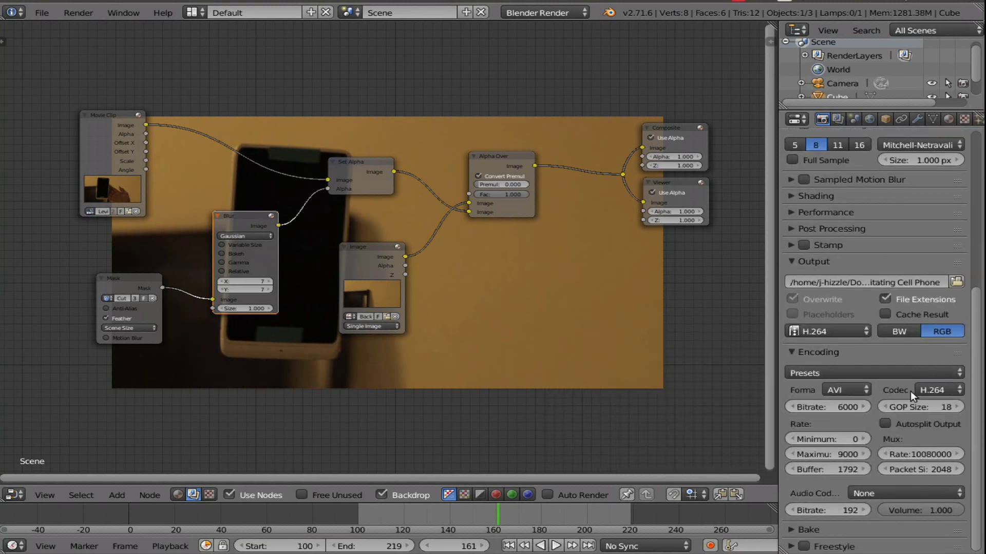
pyautogui.click(851, 389)
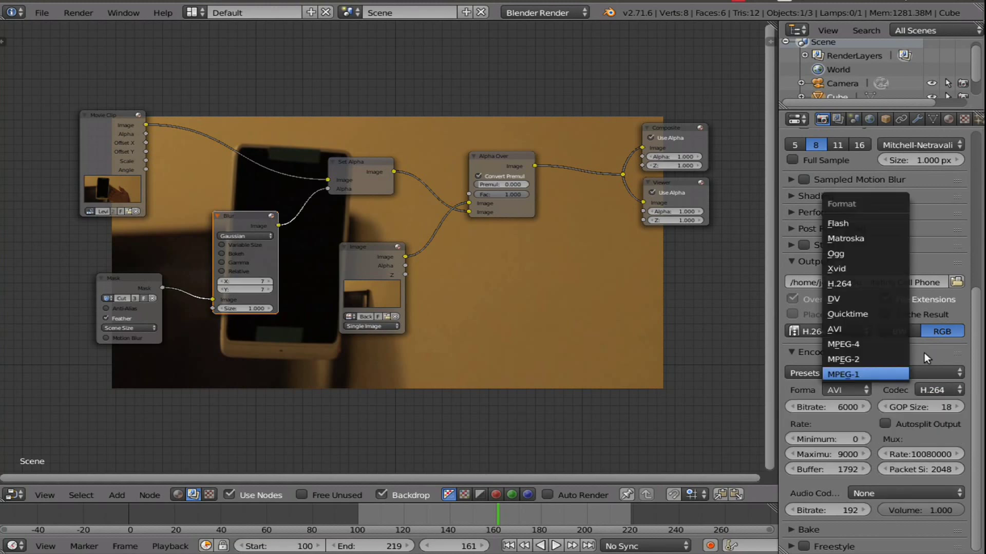
# Start rendering the animation to the movie file
pyautogui.scroll(10, 896, 339)
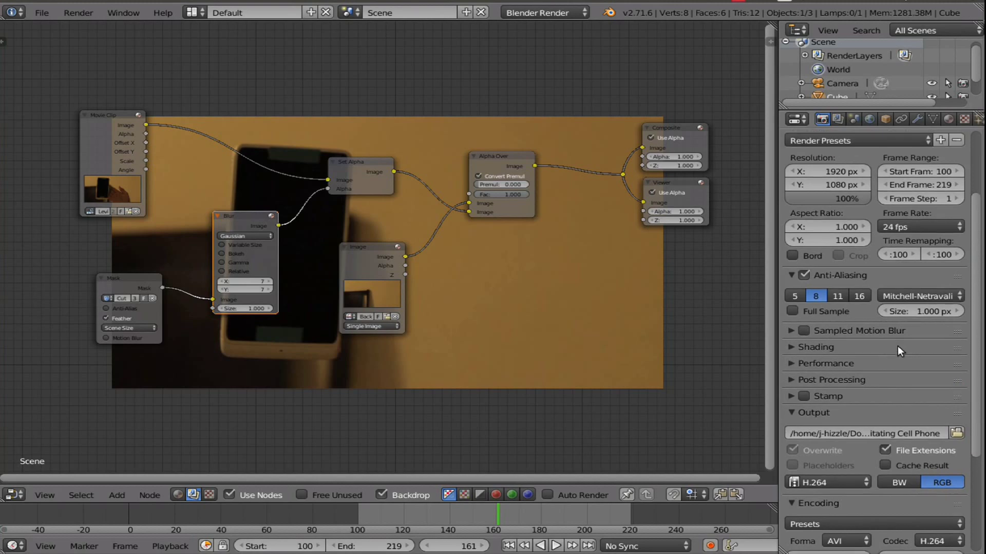
pyautogui.click(875, 180)
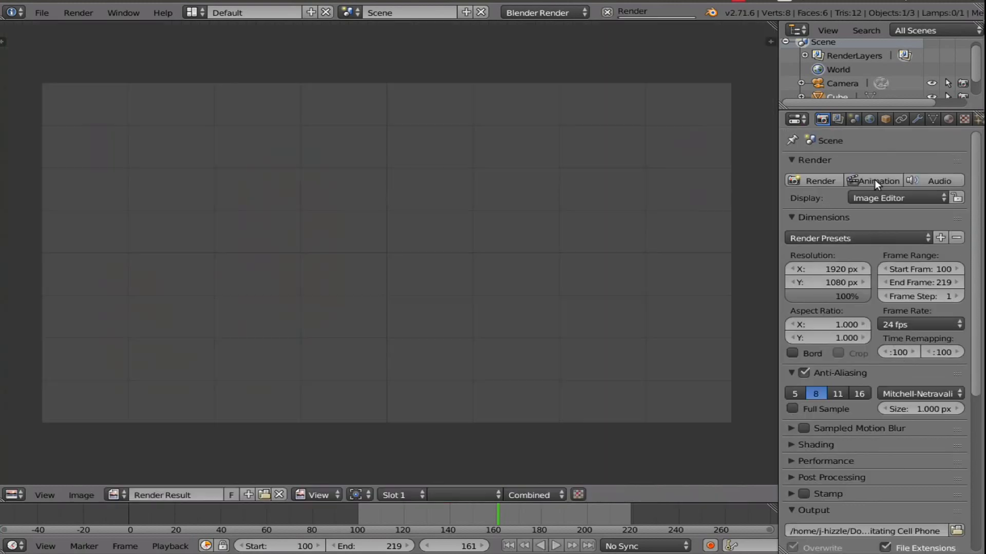
pyautogui.press('Escape')
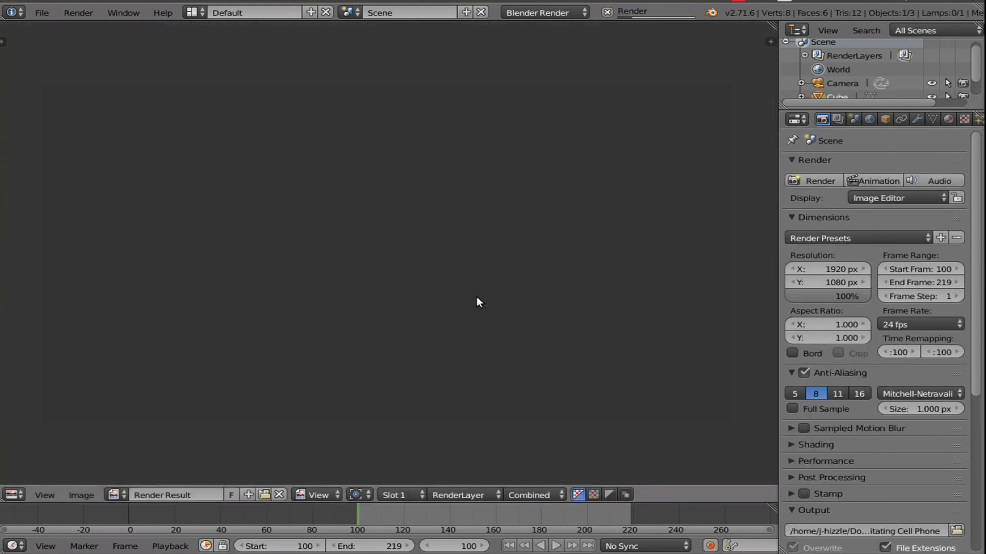